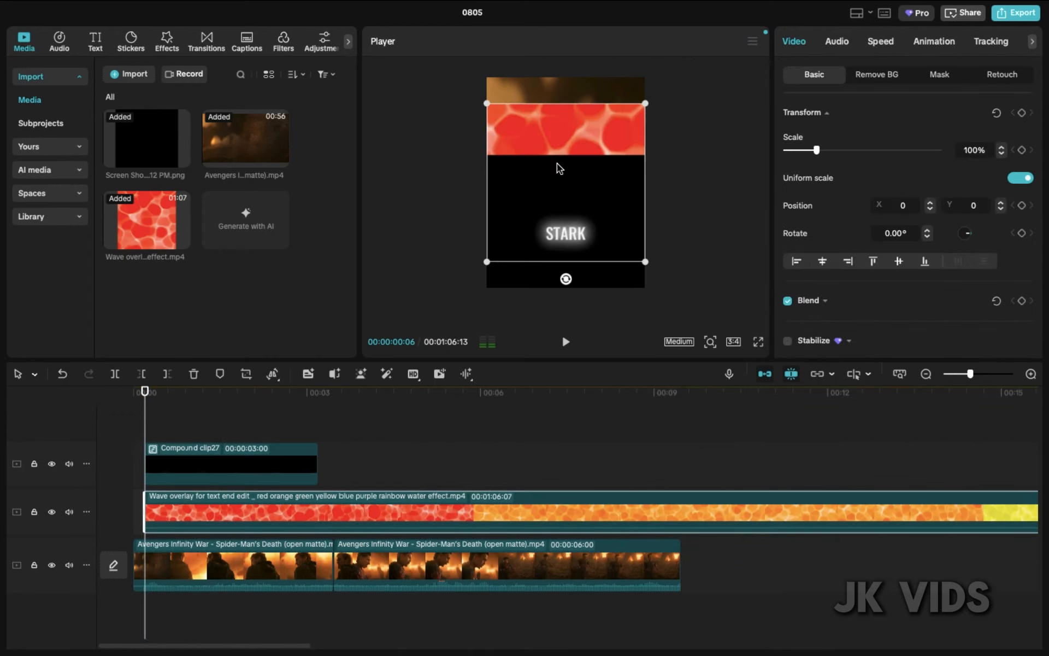
Move the red wave overlay down in the frame to a Y position of about -710.
{"action": "left_click_drag", "start_coordinate": [579, 136], "coordinate": [582, 176]}
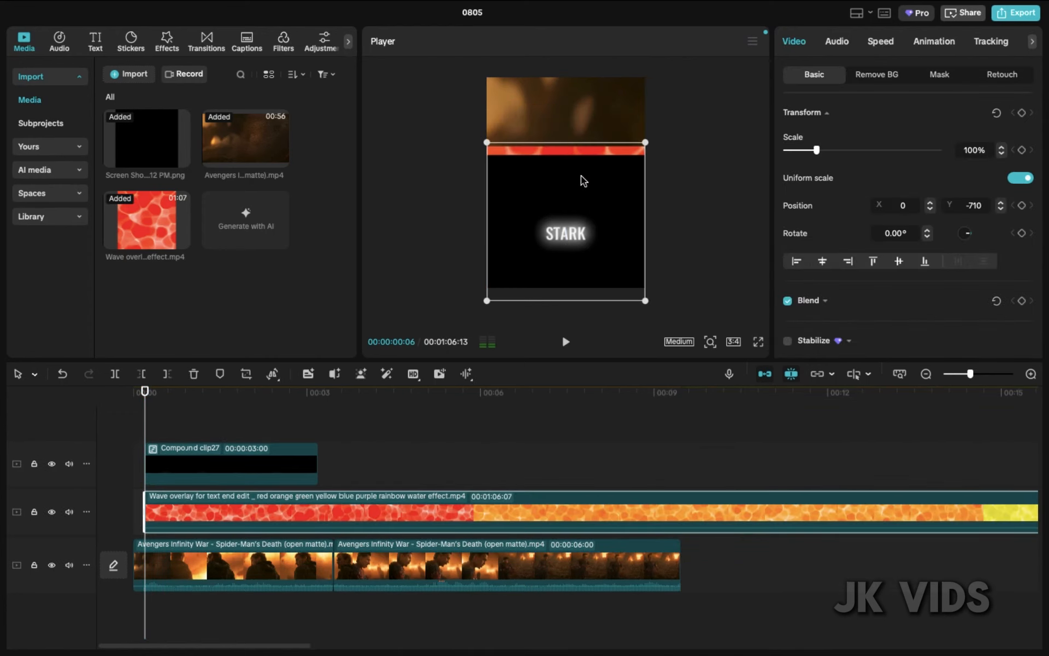
{"action": "key", "text": "space"}
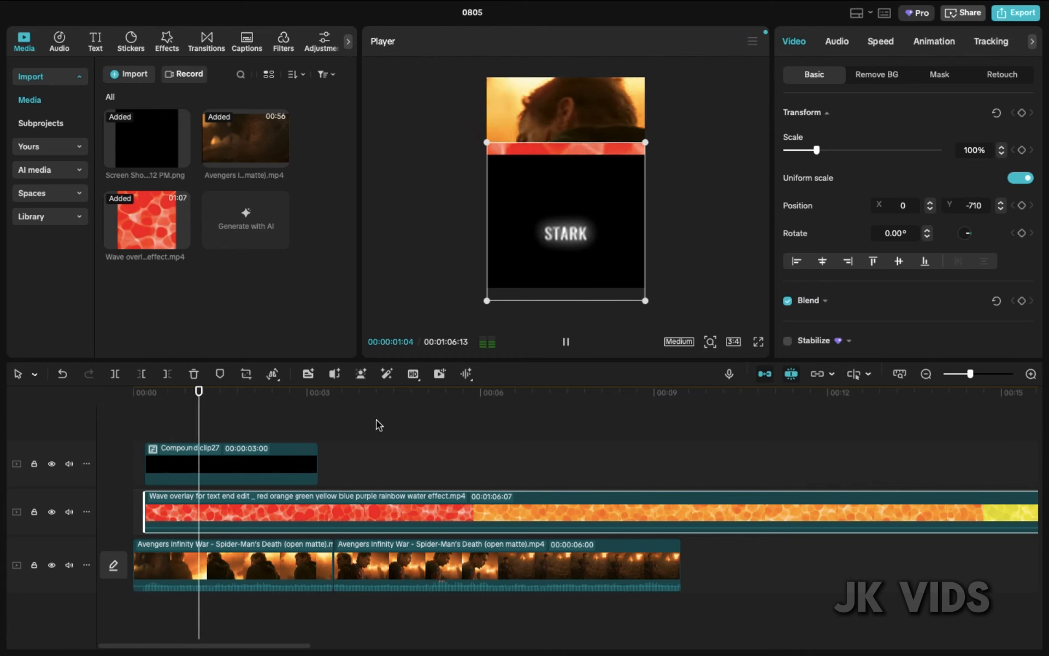
{"action": "key", "text": "space"}
Set the STARK text compound clip's blend mode to Linear burn and play it back from its start.
{"action": "left_click", "coordinate": [261, 471]}
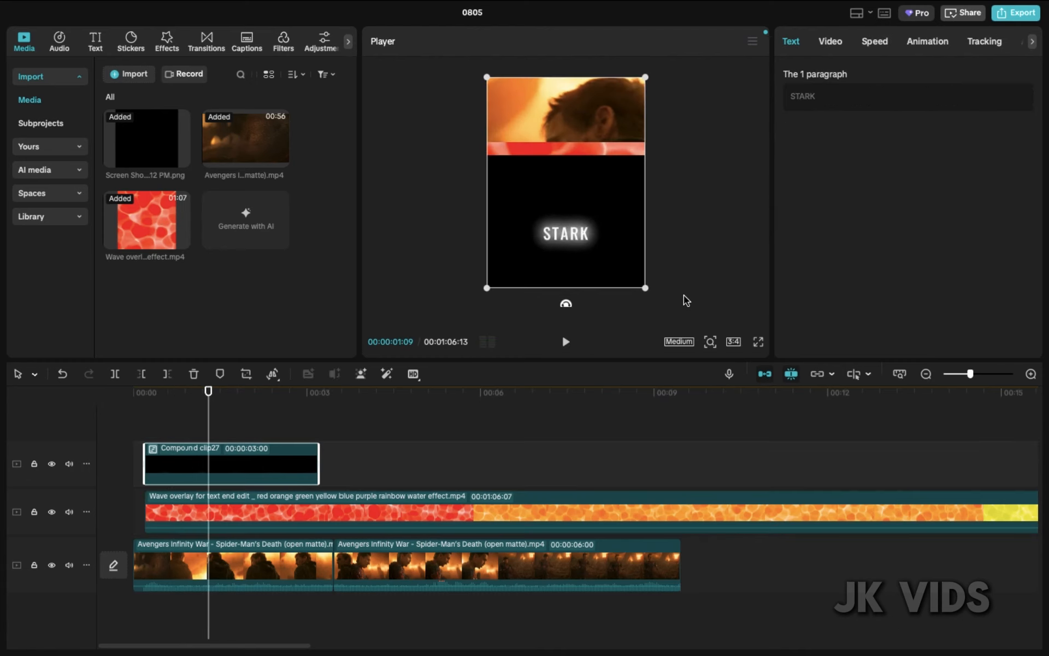
{"action": "left_click", "coordinate": [831, 42]}
{"action": "scroll", "coordinate": [821, 268], "scroll_direction": "down", "scroll_amount": 3}
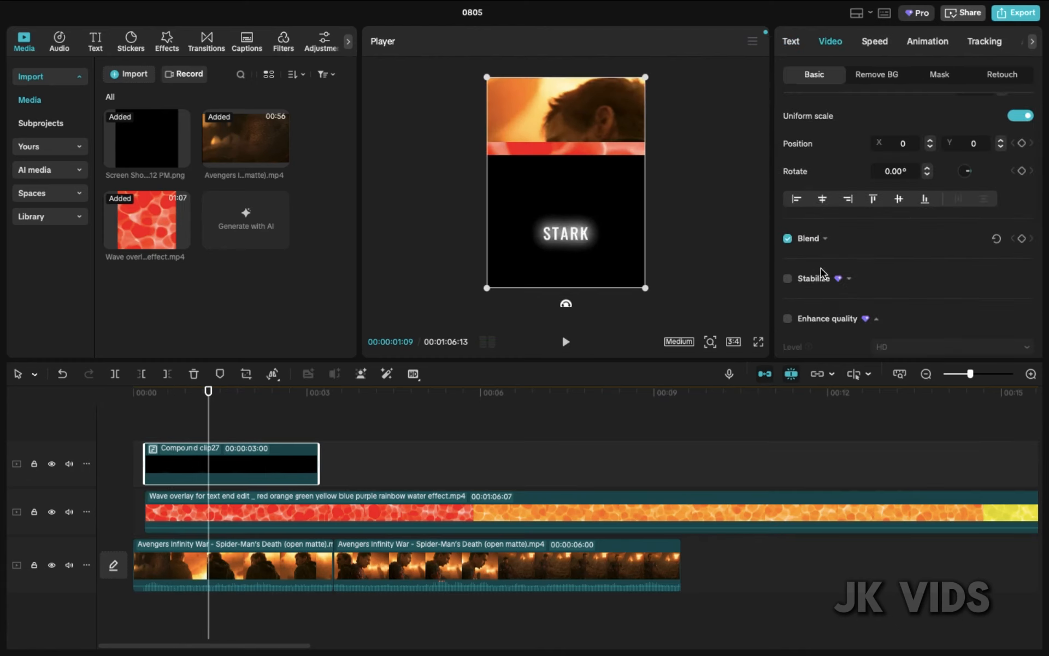
{"action": "left_click", "coordinate": [826, 241]}
{"action": "left_click", "coordinate": [924, 266]}
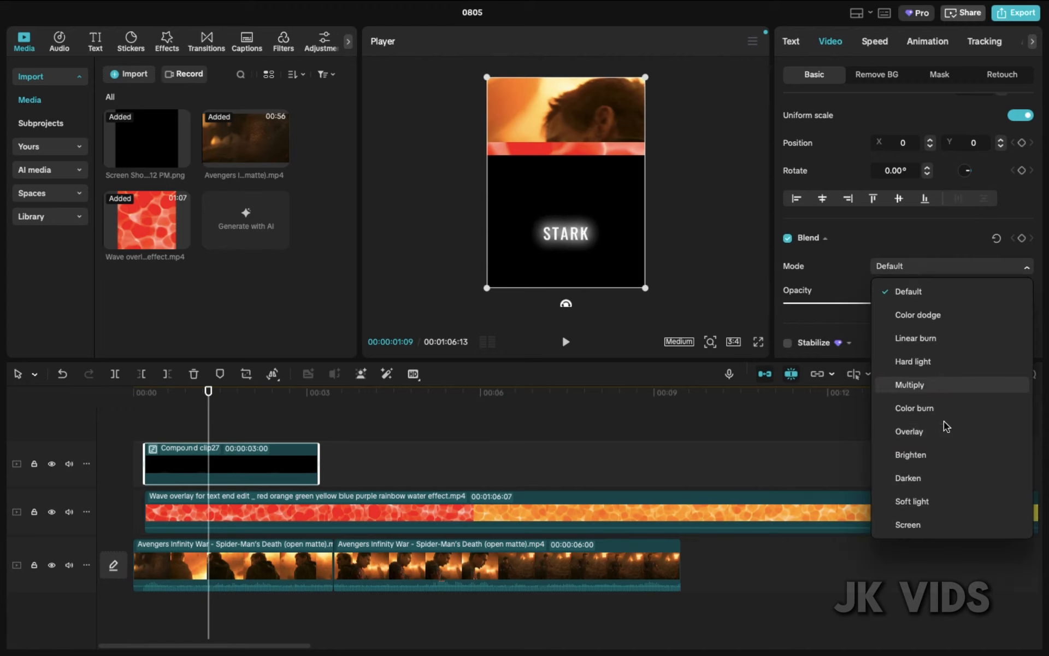
{"action": "left_click", "coordinate": [918, 338]}
{"action": "left_click", "coordinate": [145, 403]}
{"action": "key", "text": "space"}
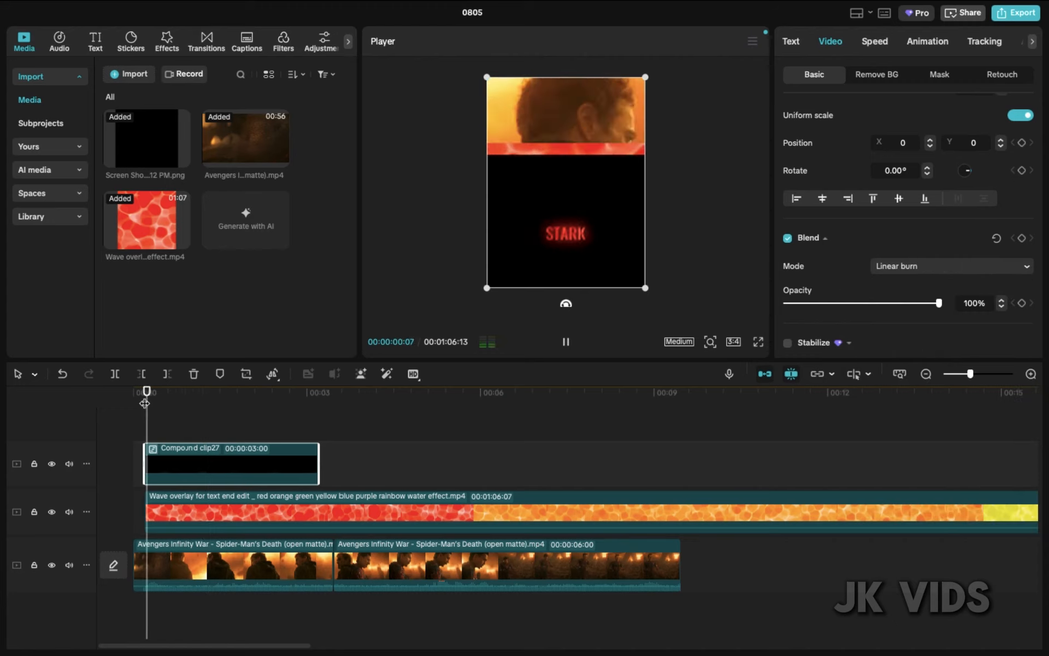
{"action": "key", "text": "space"}
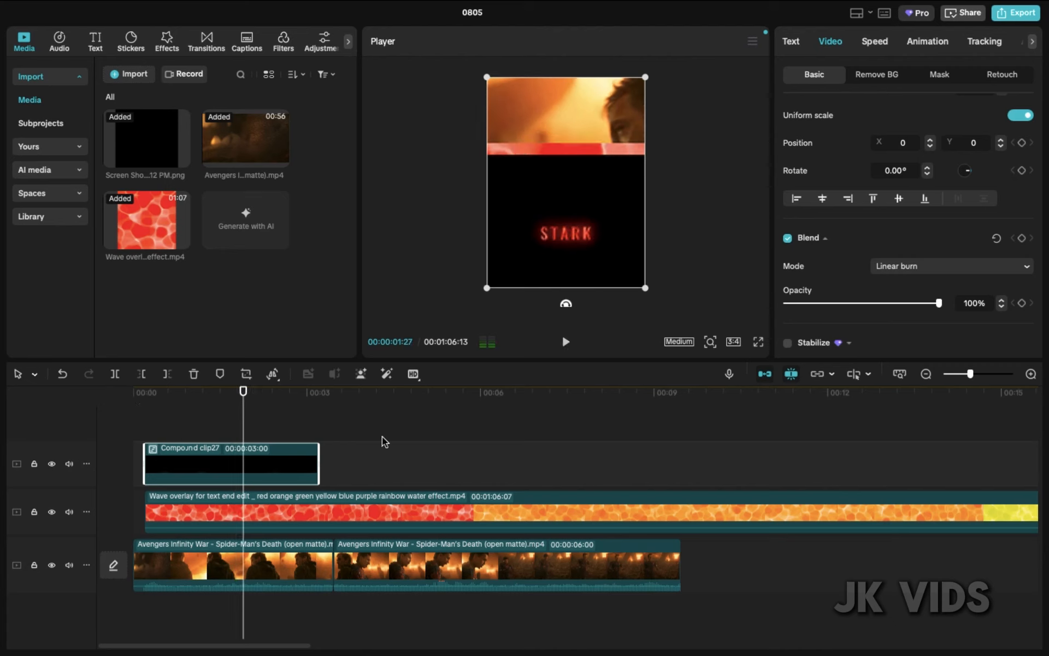
Move the wave overlay further down to a Y position of about -1314 and play back the result.
{"action": "left_click", "coordinate": [621, 146]}
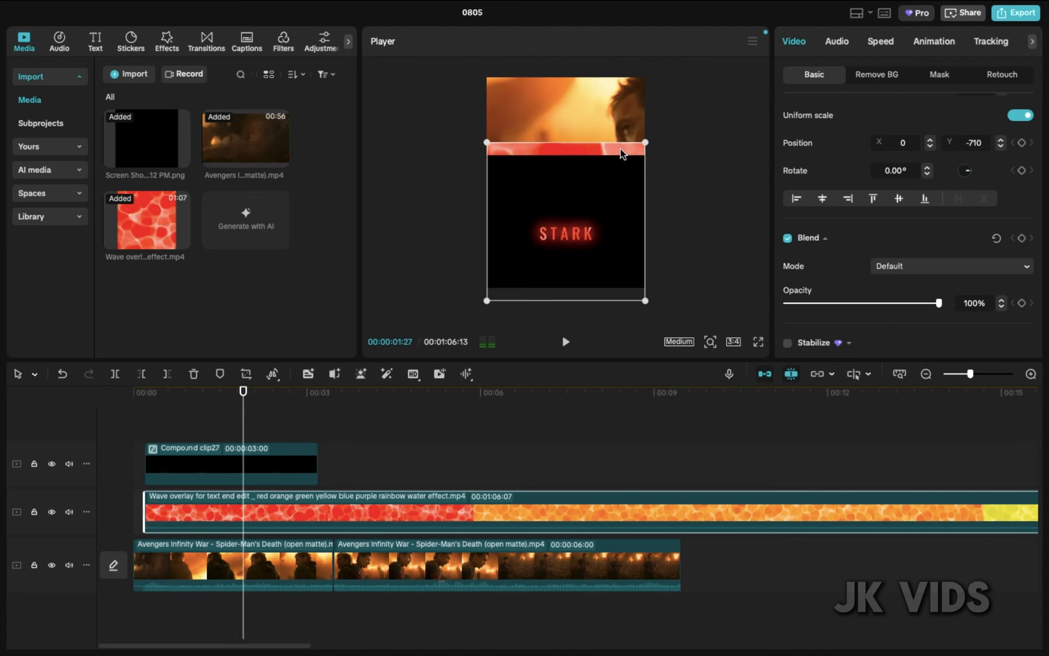
{"action": "left_click_drag", "start_coordinate": [621, 148], "coordinate": [623, 181]}
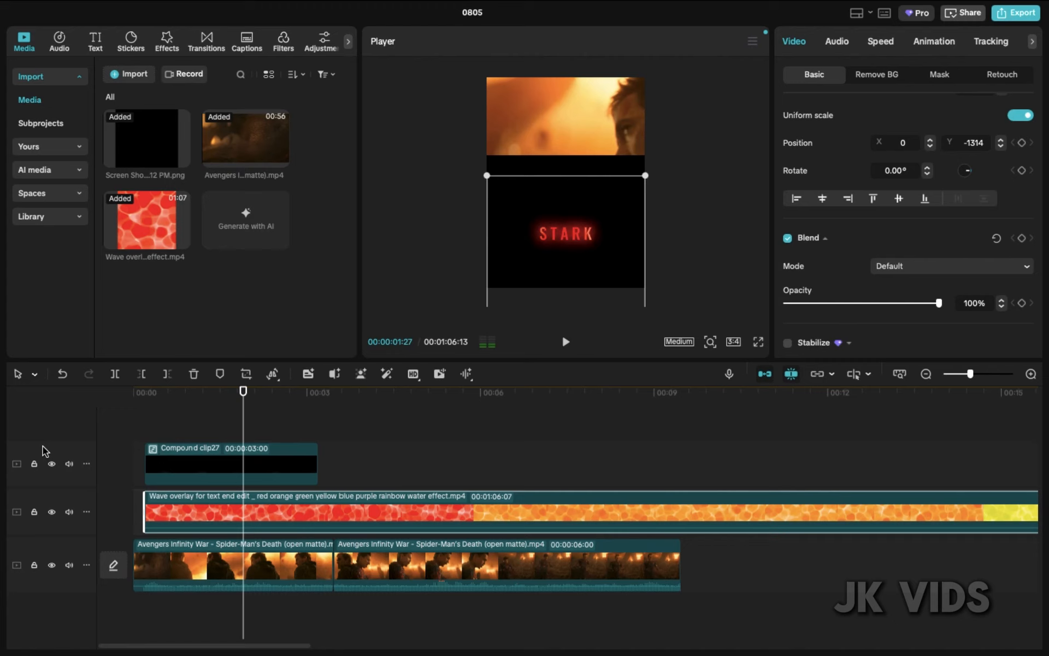
{"action": "left_click", "coordinate": [139, 399]}
{"action": "key", "text": "space"}
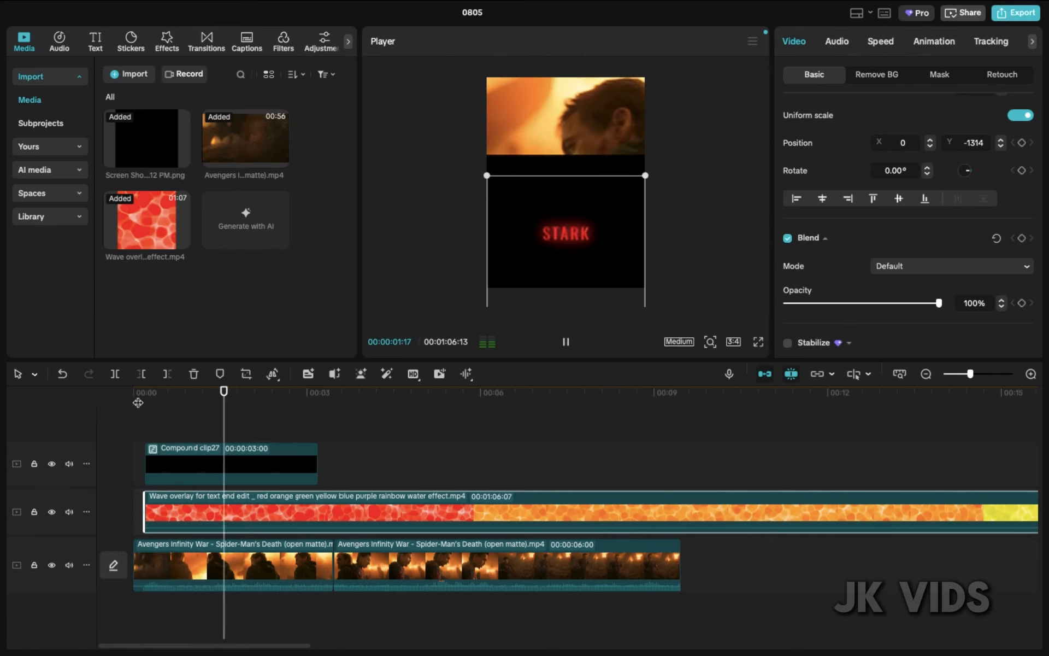
{"action": "key", "text": "space"}
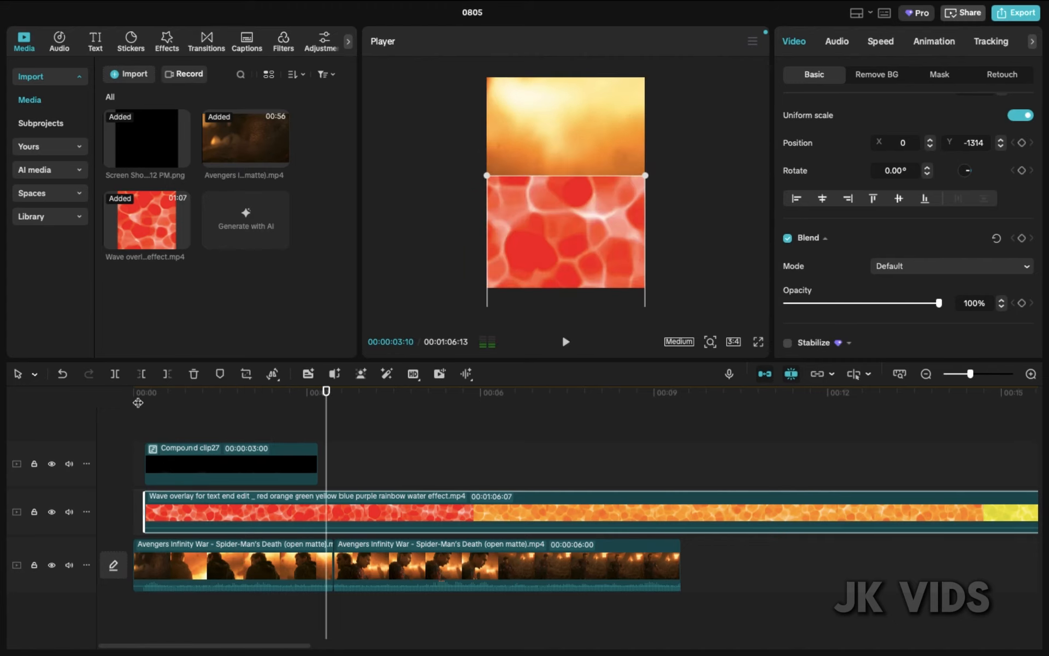
Split the wave overlay at 00:00:03:06, where the text clip ends, and delete the part after it.
{"action": "key", "text": "Left"}
{"action": "key", "text": "Left"}
{"action": "key", "text": "Left"}
{"action": "key", "text": "Left"}
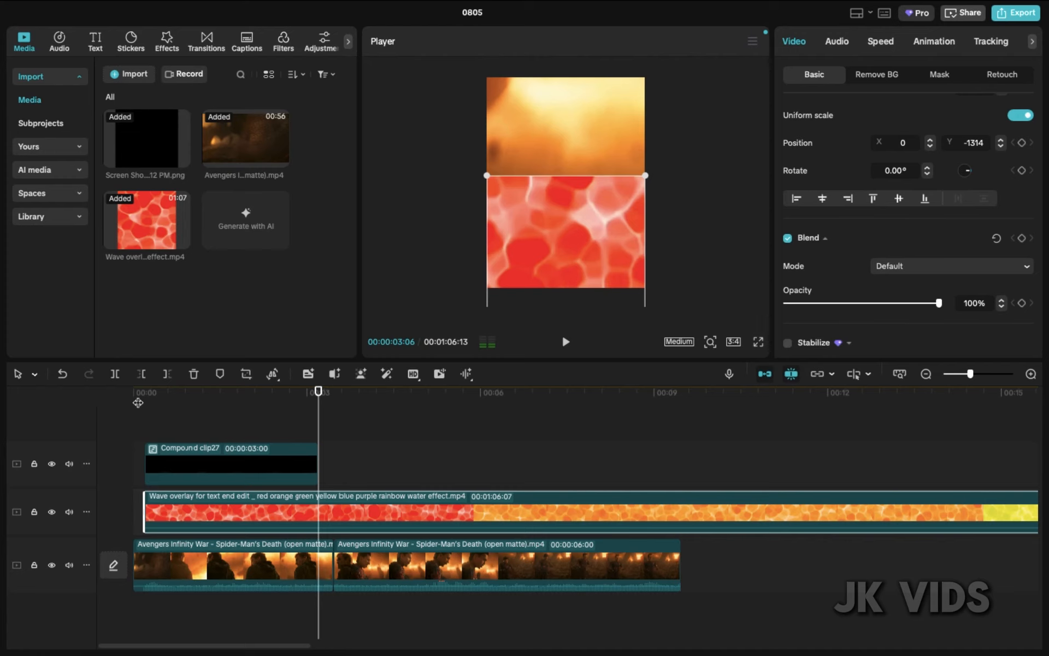
{"action": "key", "text": "ctrl+b"}
{"action": "key", "text": "Delete"}
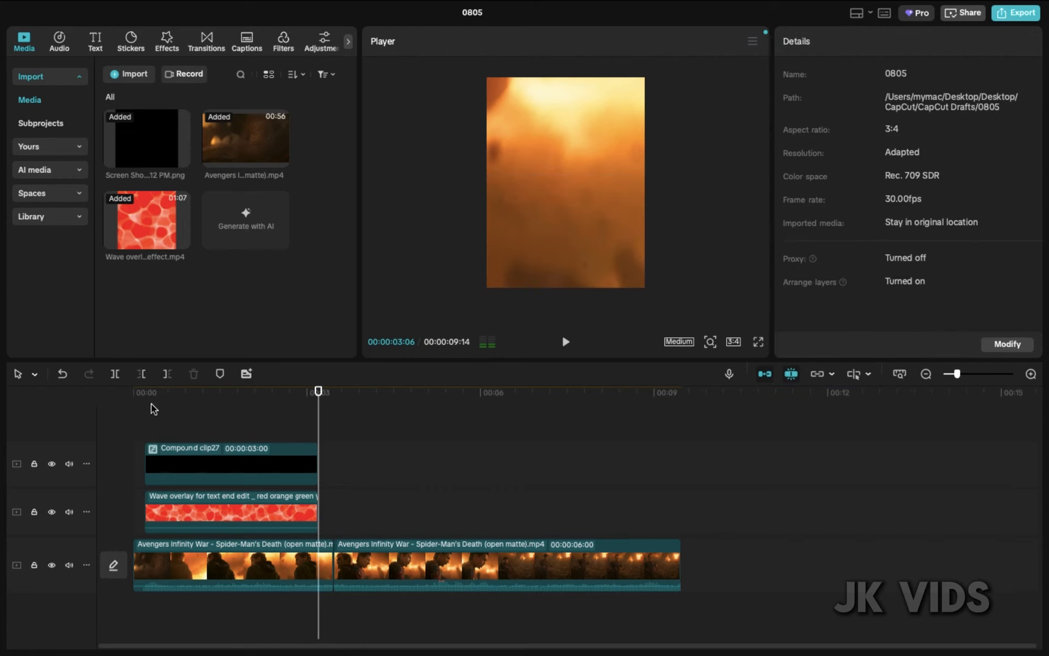
Combine the text compound clip and the trimmed wave overlay into one compound clip.
{"action": "left_click_drag", "start_coordinate": [152, 409], "coordinate": [229, 433]}
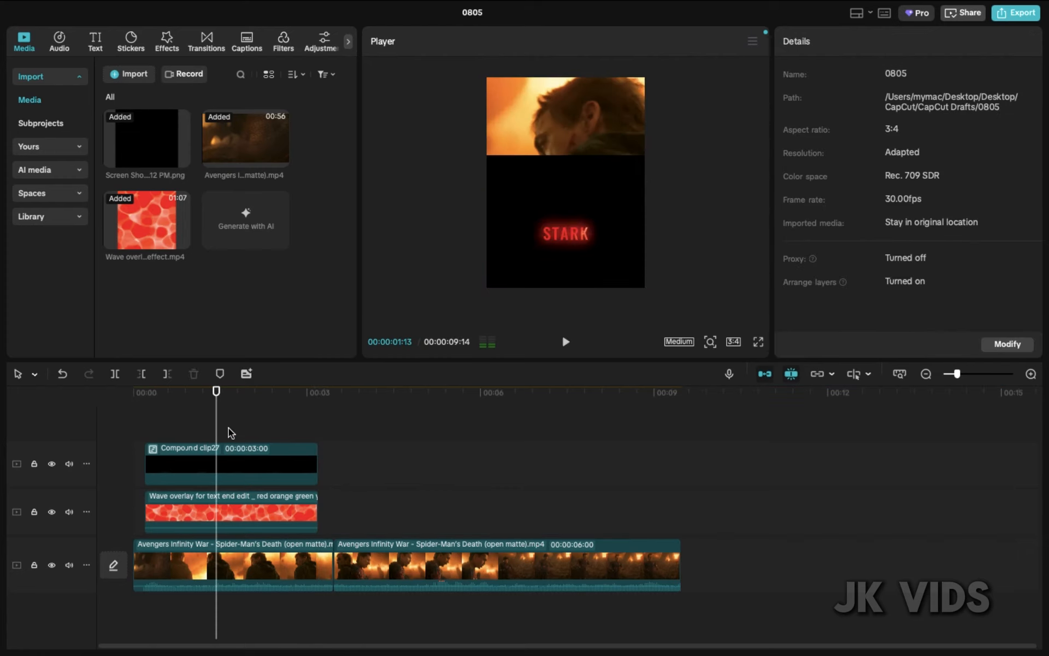
{"action": "left_click", "coordinate": [241, 475]}
{"action": "left_click", "coordinate": [254, 513], "text": "super"}
{"action": "right_click", "coordinate": [254, 513]}
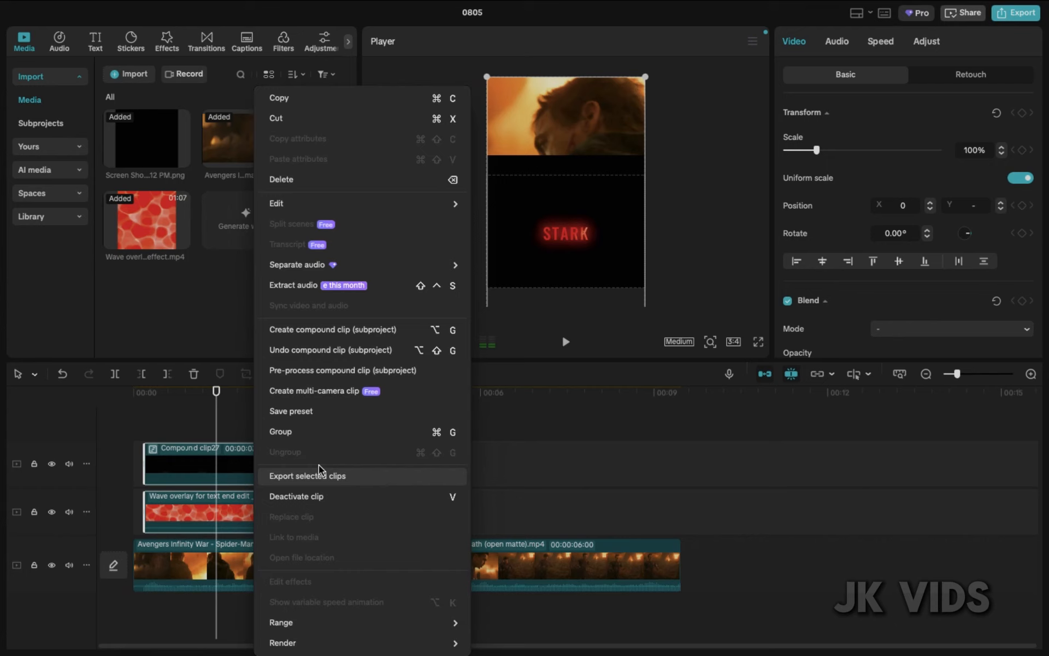
{"action": "left_click", "coordinate": [353, 331]}
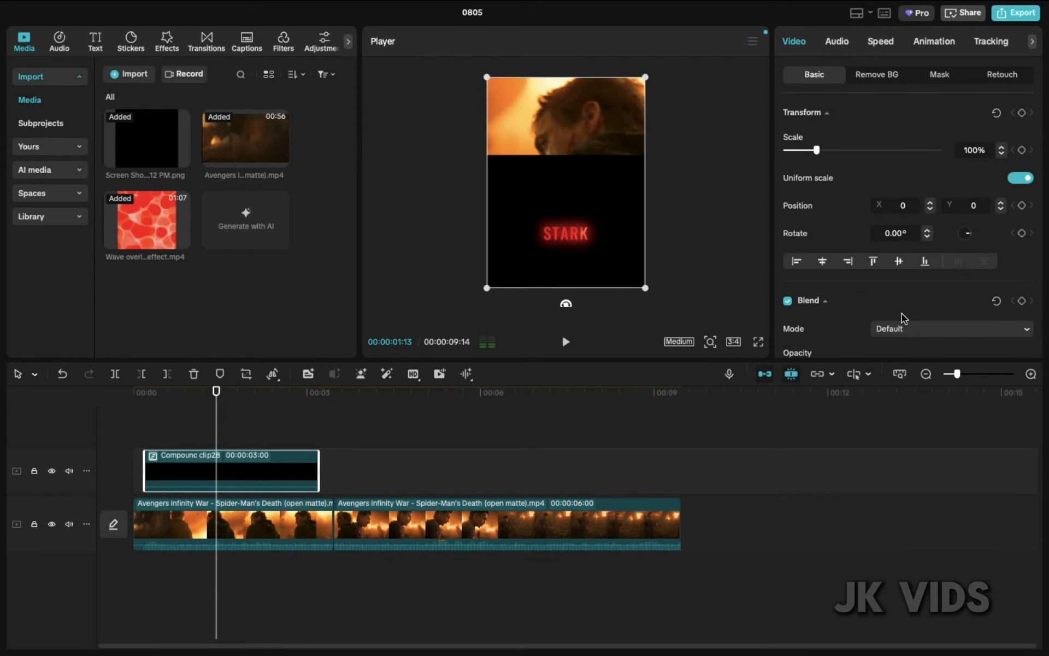
Set the new compound clip's blend mode to Screen and play the timeline from the beginning.
{"action": "scroll", "coordinate": [902, 315], "scroll_direction": "down", "scroll_amount": 2}
{"action": "left_click", "coordinate": [902, 277]}
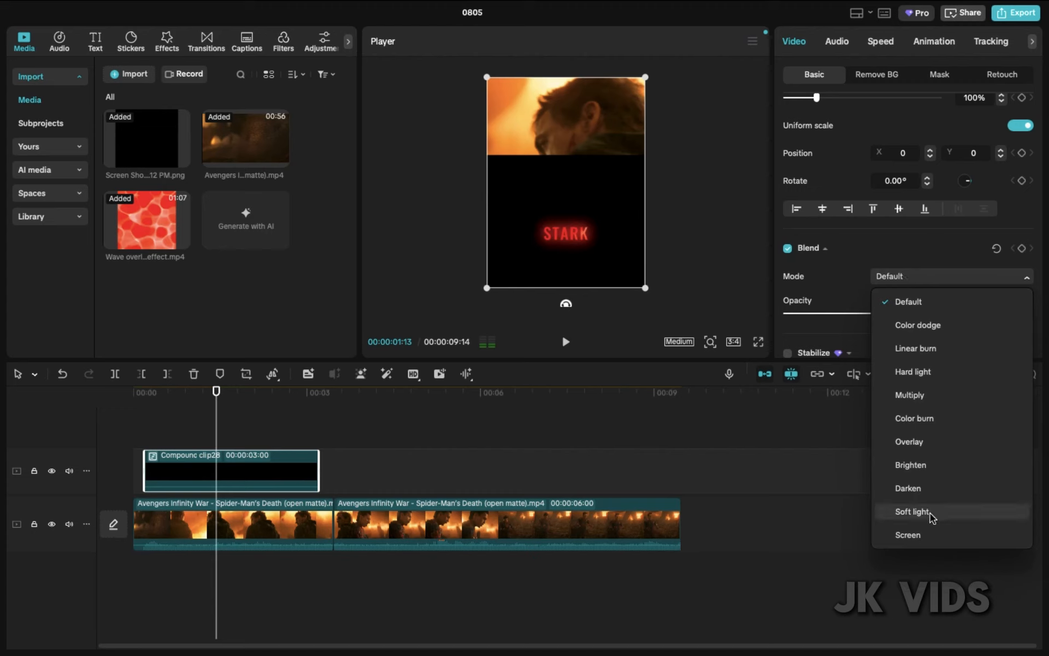
{"action": "left_click", "coordinate": [924, 527]}
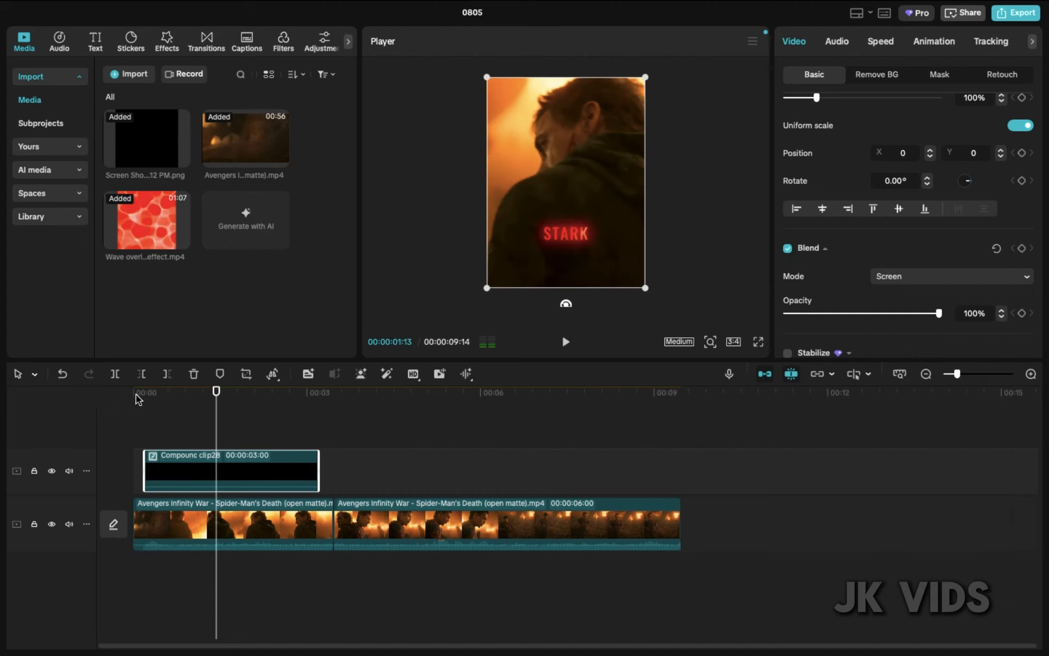
{"action": "key", "text": "Home"}
{"action": "key", "text": "space"}
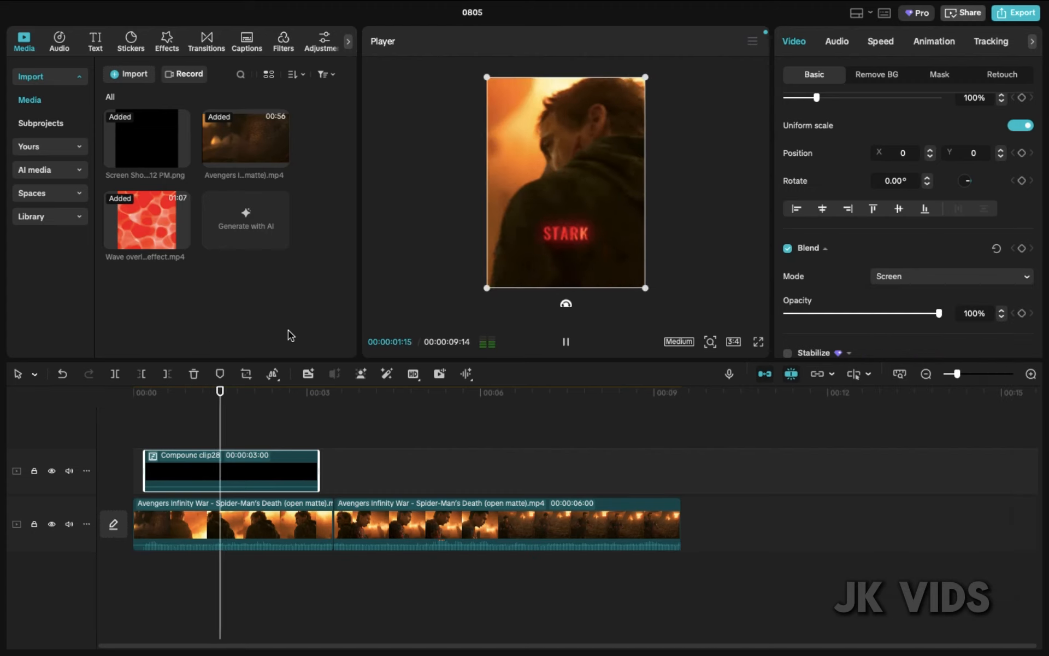
{"action": "key", "text": "space"}
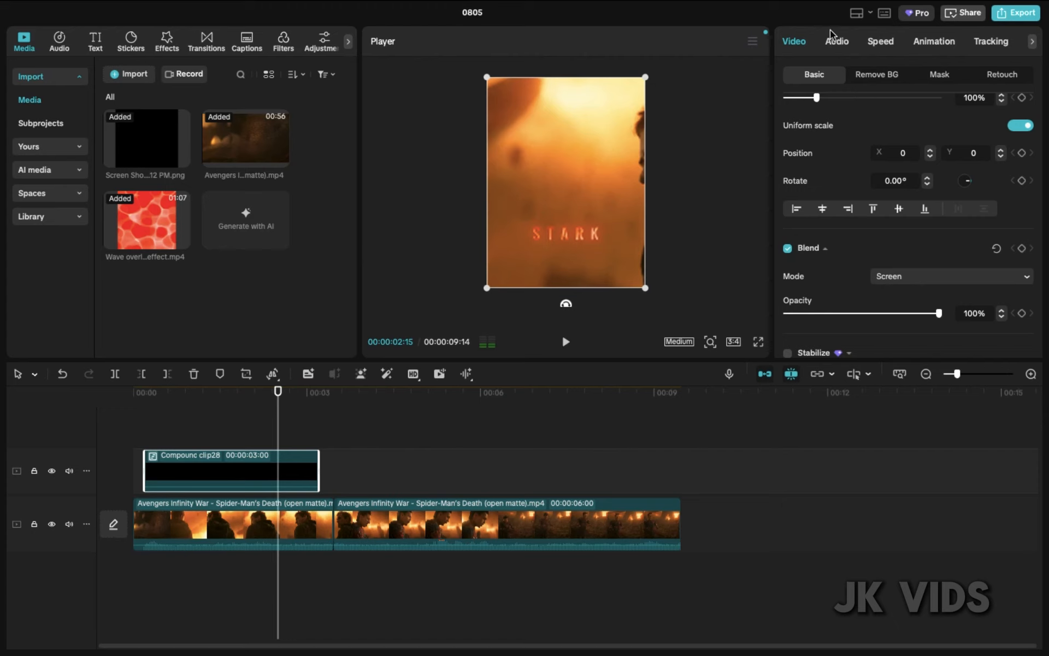
Apply the Fade In entrance animation with a 0.5 s duration to the compound clip.
{"action": "left_click", "coordinate": [926, 44]}
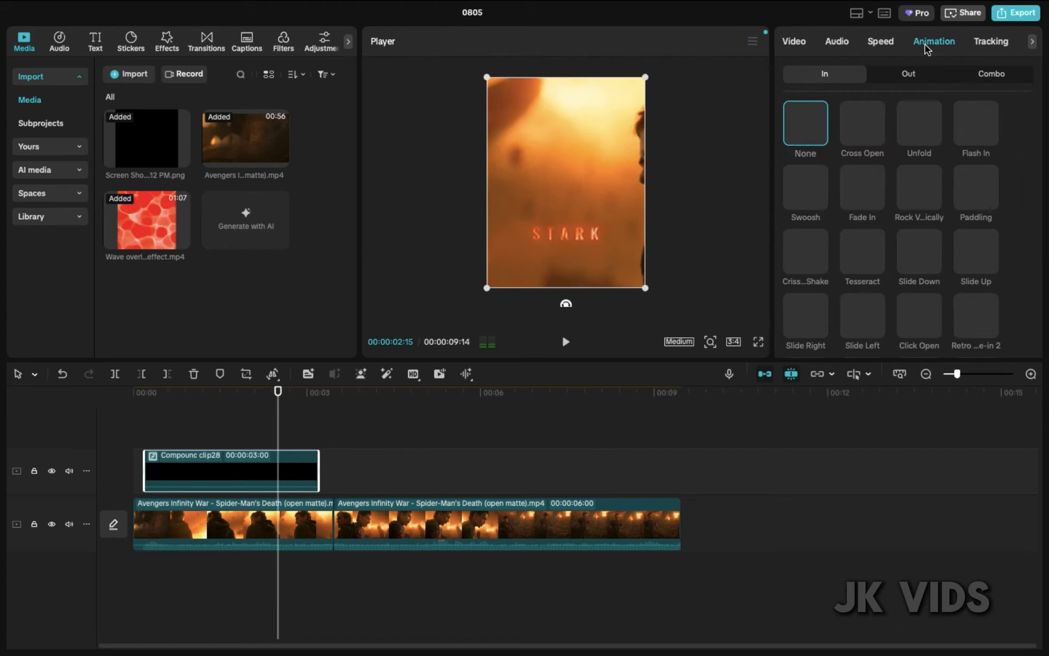
{"action": "left_click", "coordinate": [861, 185]}
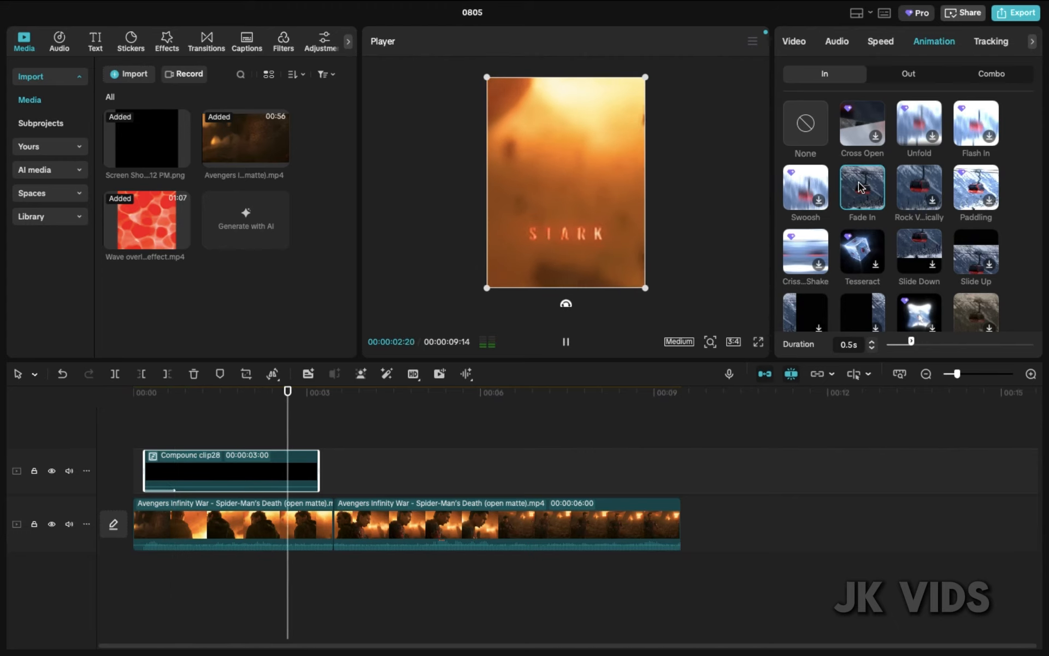
{"action": "left_click", "coordinate": [220, 393]}
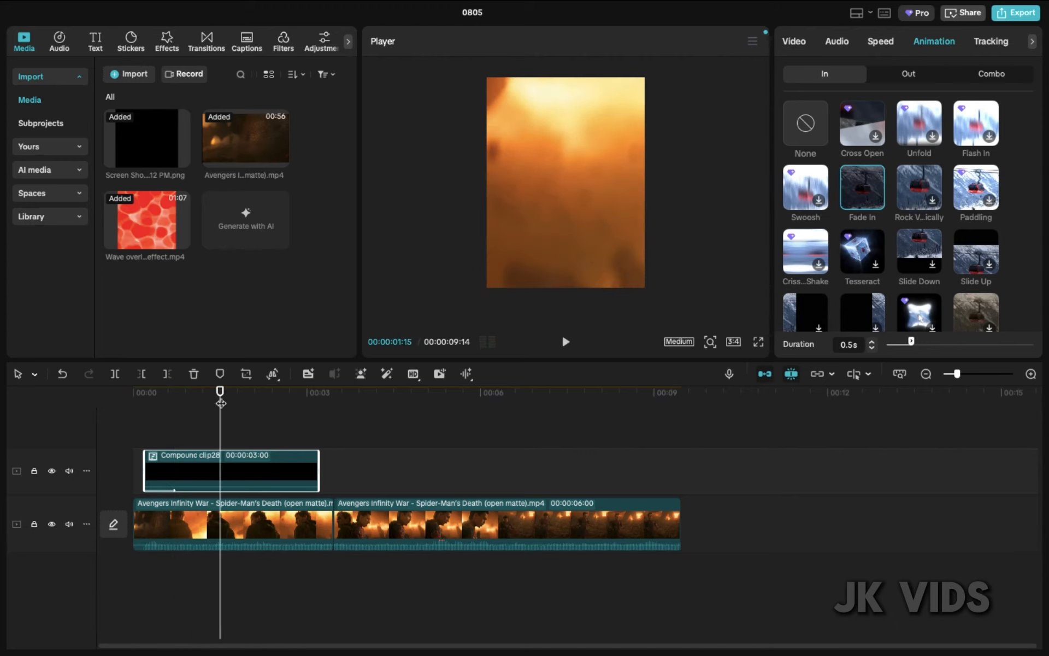
Add a Split mask to the compound clip, rotate it 90°, and move it to X -720 at the frame's left edge.
{"action": "left_click", "coordinate": [795, 44]}
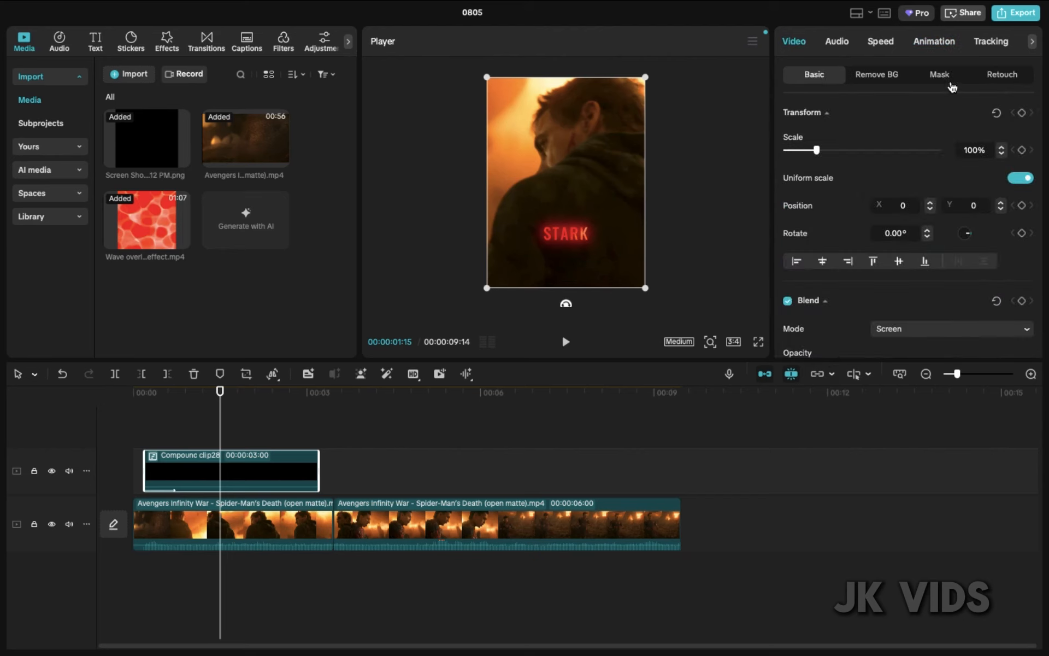
{"action": "left_click", "coordinate": [944, 78]}
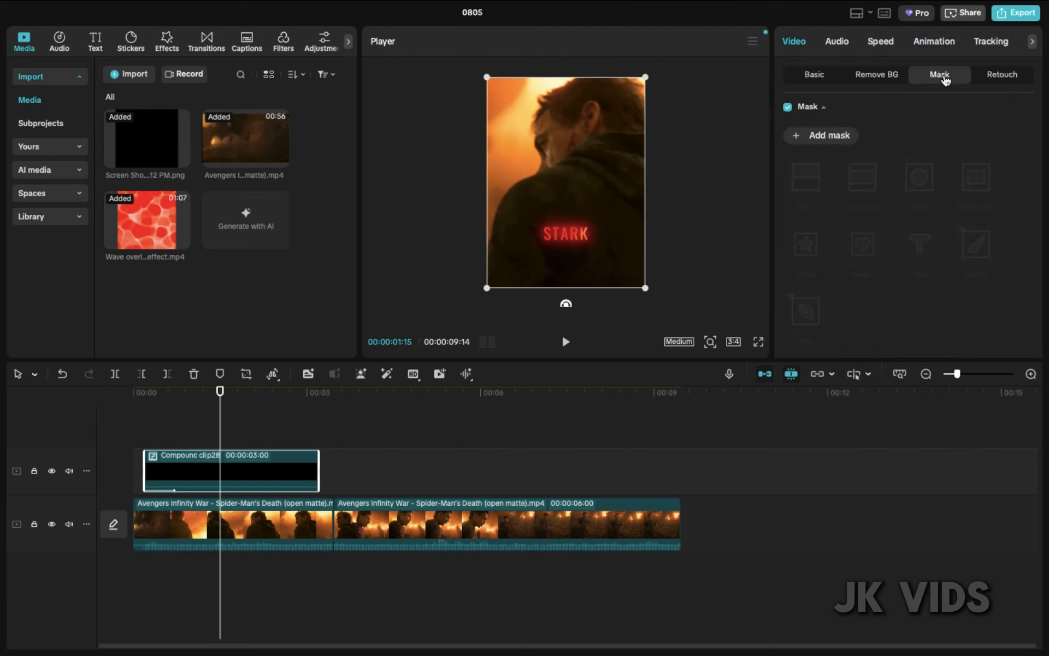
{"action": "left_click", "coordinate": [836, 137]}
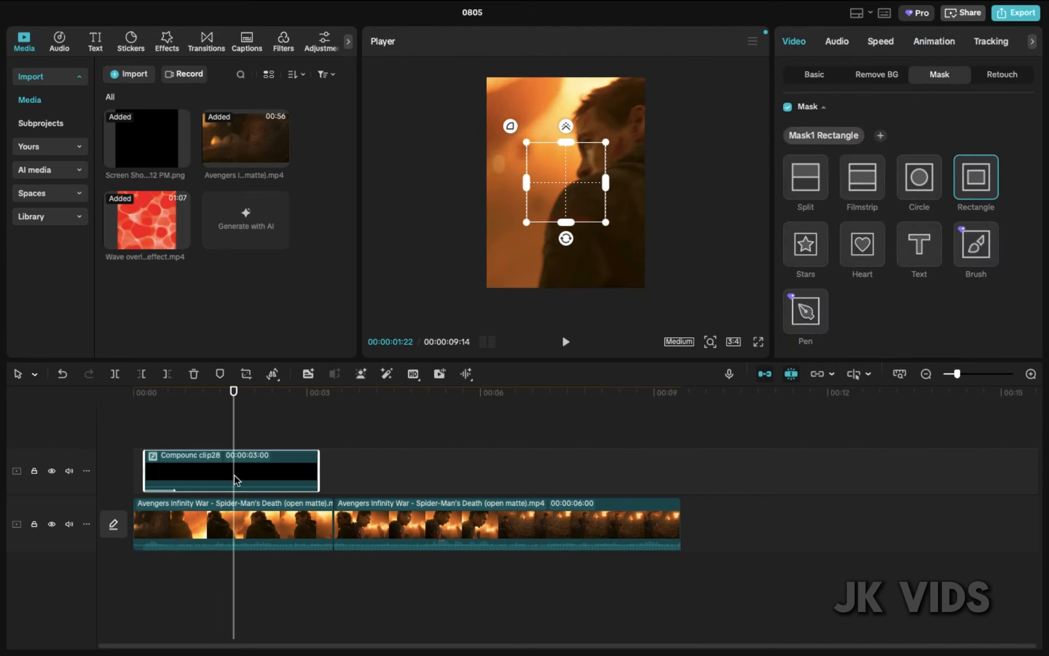
{"action": "left_click", "coordinate": [803, 178]}
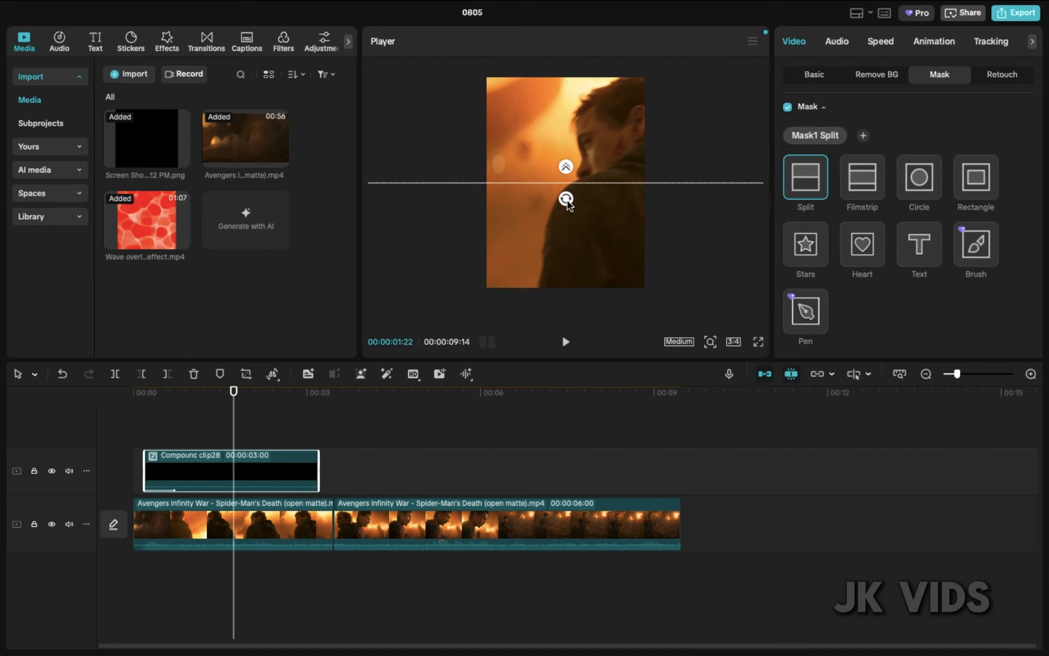
{"action": "left_click_drag", "start_coordinate": [566, 199], "coordinate": [510, 190]}
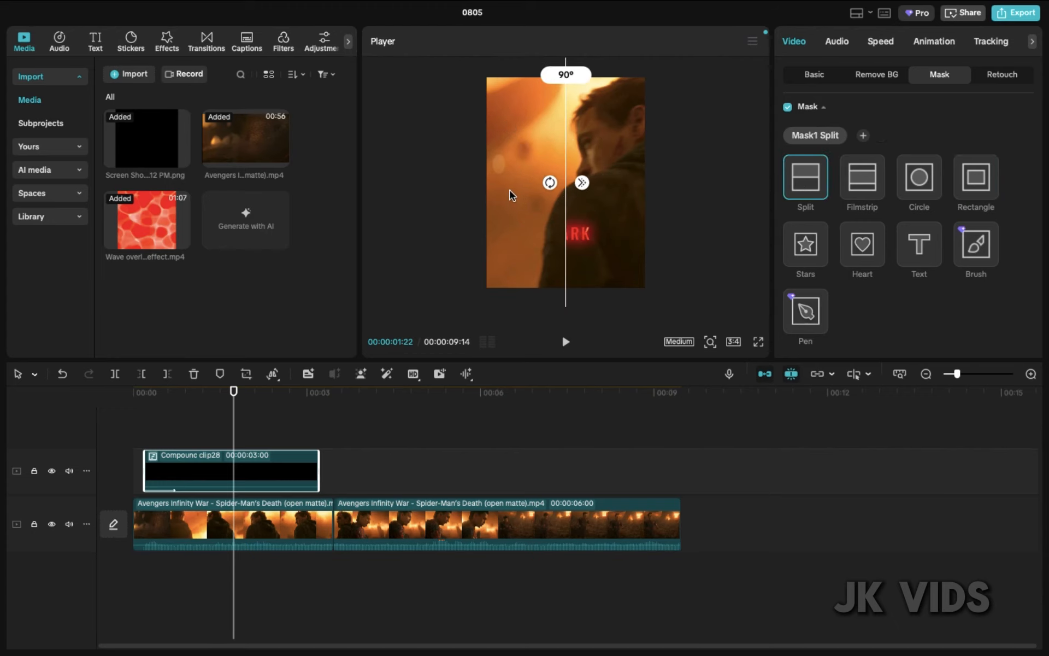
{"action": "left_click_drag", "start_coordinate": [569, 271], "coordinate": [345, 272]}
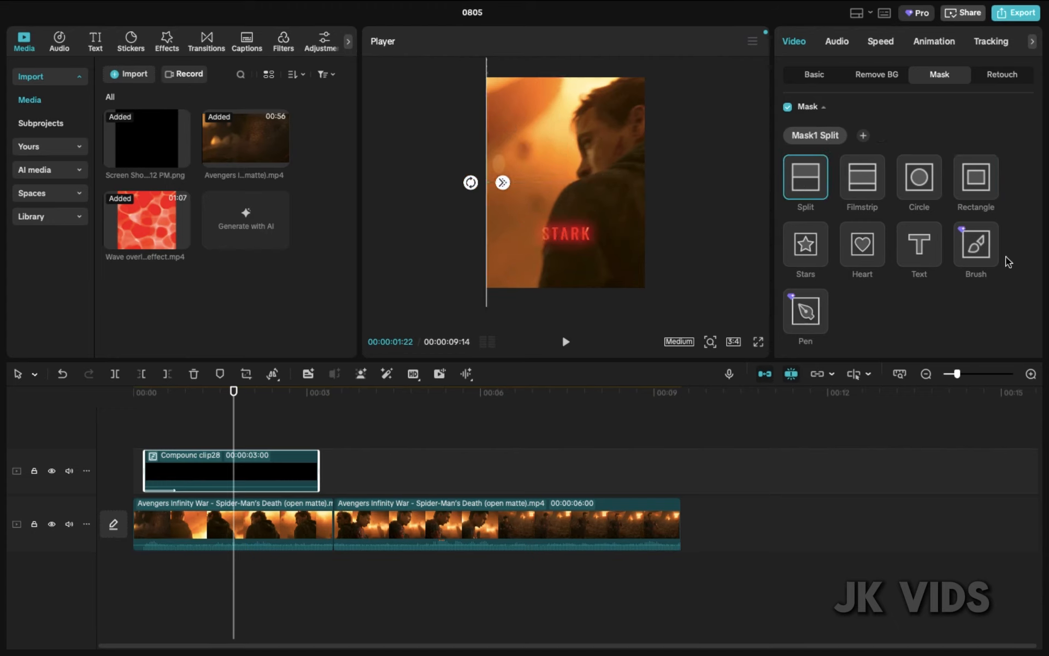
Set the mask's feather to 75 and add a mask position keyframe at 00:00:01:22.
{"action": "scroll", "coordinate": [878, 287], "scroll_direction": "down", "scroll_amount": 5}
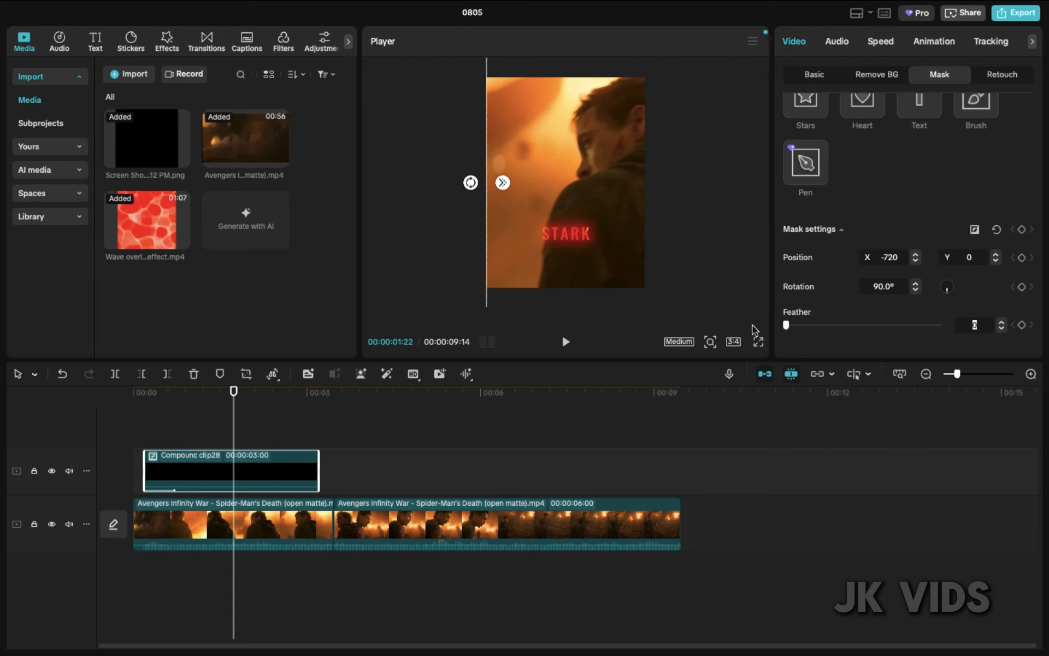
{"action": "type", "text": "5"}
{"action": "key", "text": "Return"}
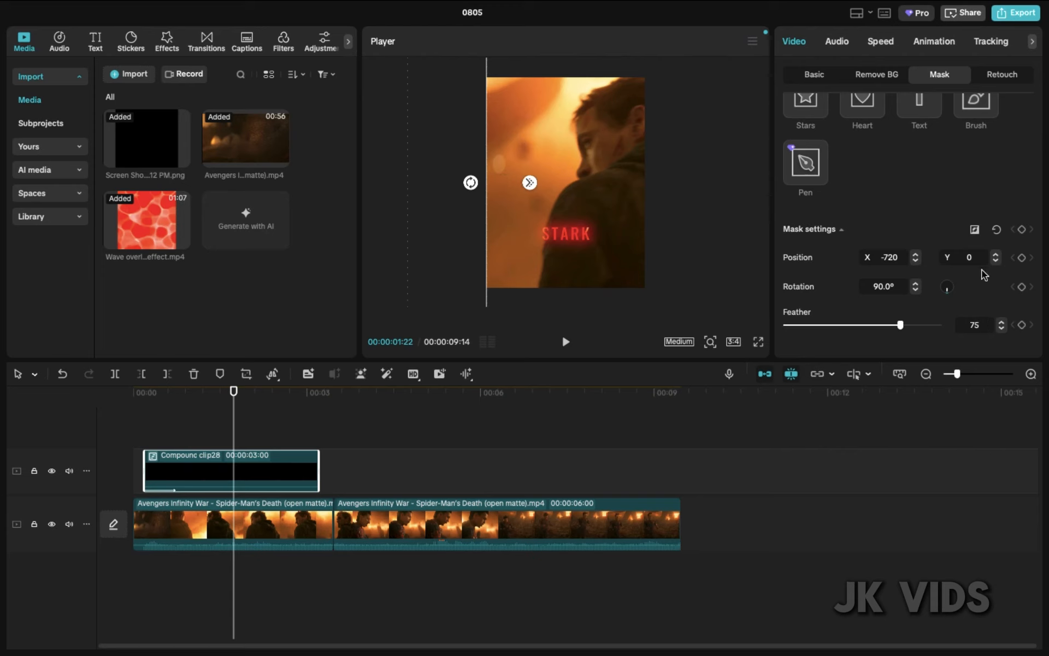
{"action": "left_click", "coordinate": [1022, 258]}
Set the mask's X position to 1500 at 00:00:02:16 to wipe out the text, and play back the animation.
{"action": "key", "text": "space"}
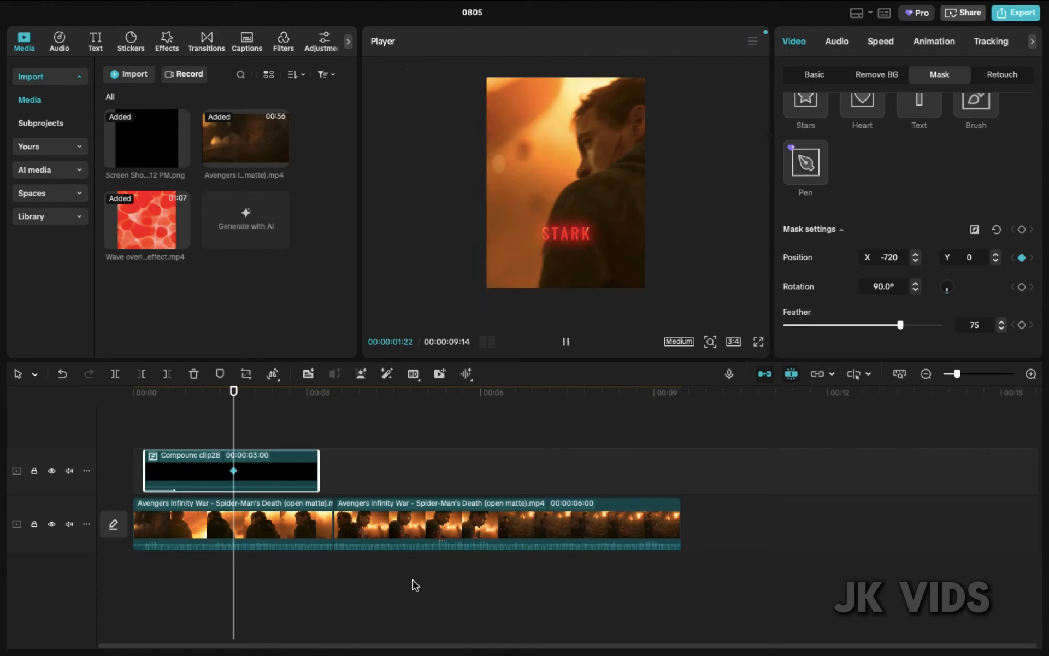
{"action": "key", "text": "space"}
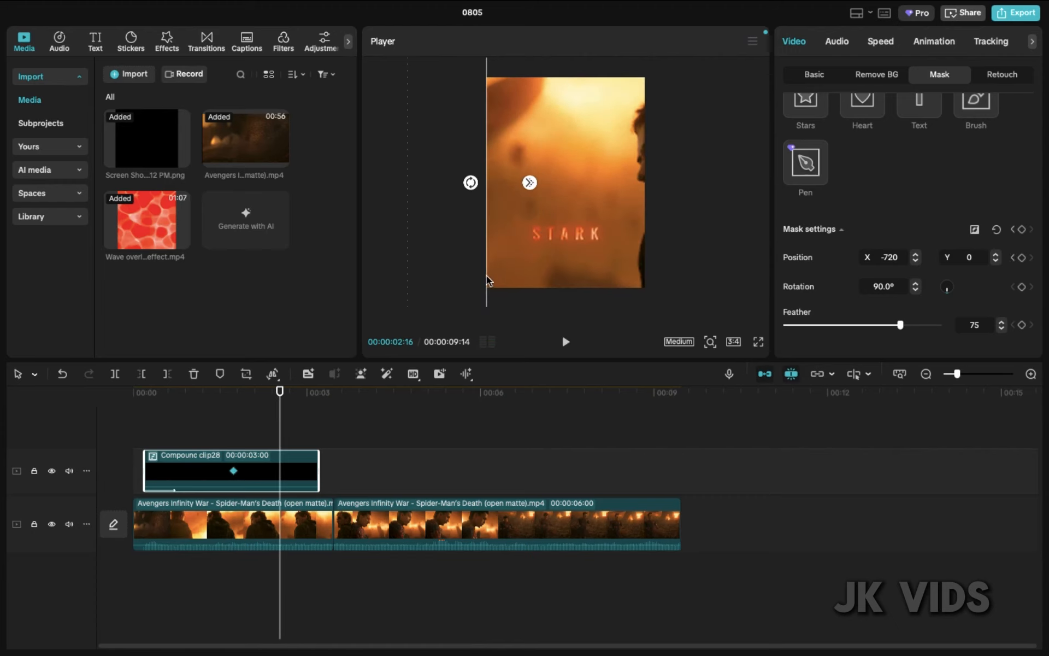
{"action": "left_click_drag", "start_coordinate": [830, 260], "coordinate": [642, 260]}
{"action": "type", "text": "1500"}
{"action": "key", "text": "Return"}
{"action": "left_click", "coordinate": [151, 415]}
{"action": "key", "text": "space"}
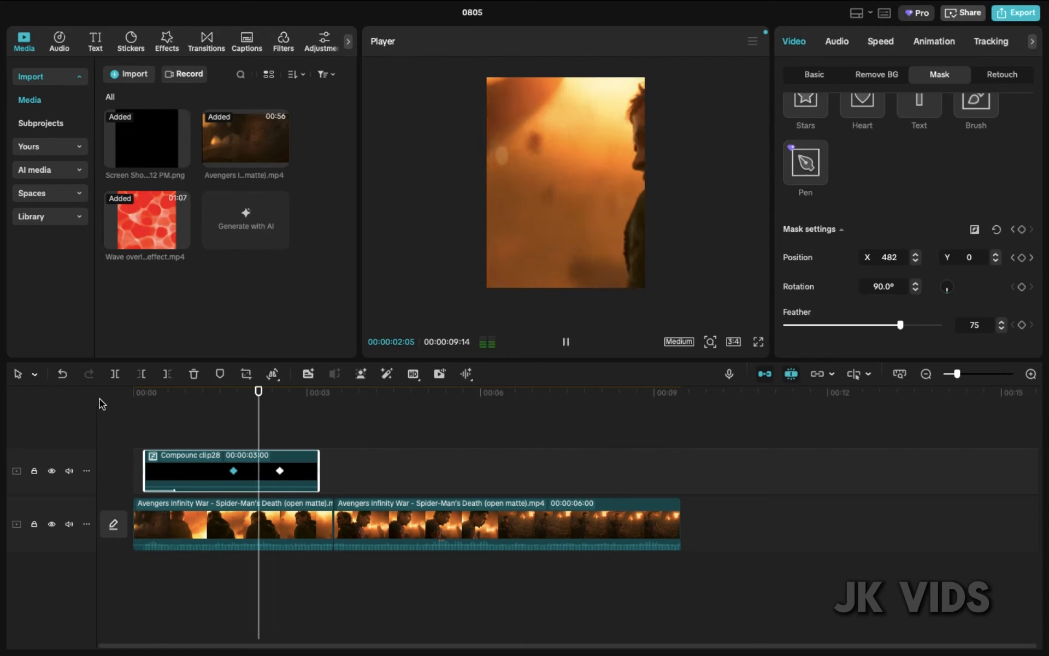
{"action": "key", "text": "space"}
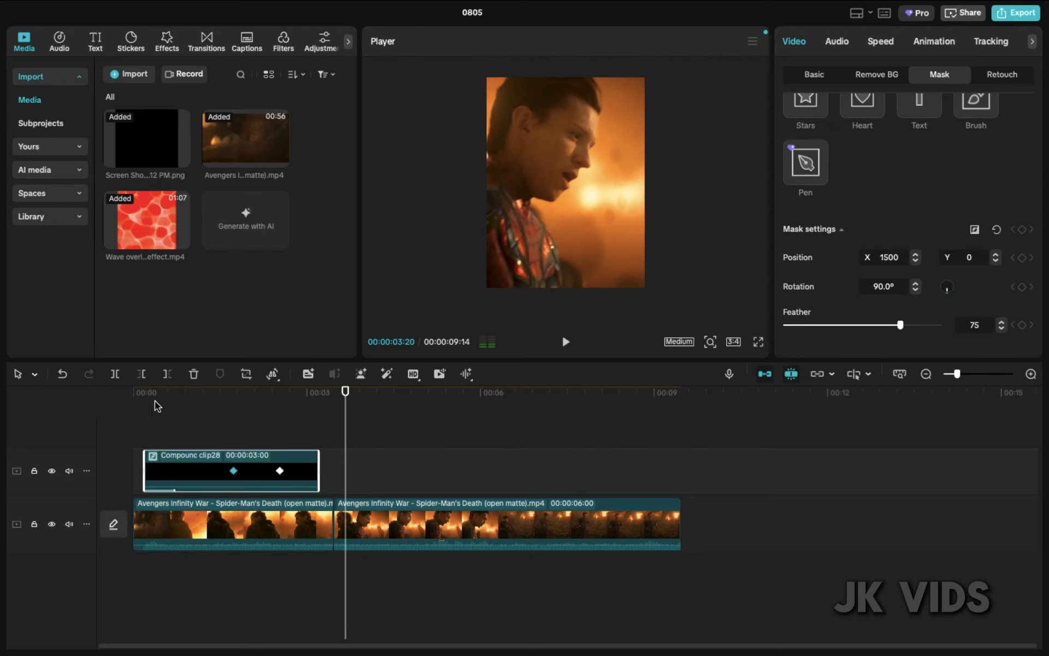
Play back the edit from the beginning to check the text overlay's fade-in and wipe.
{"action": "left_click", "coordinate": [130, 402]}
{"action": "key", "text": "space"}
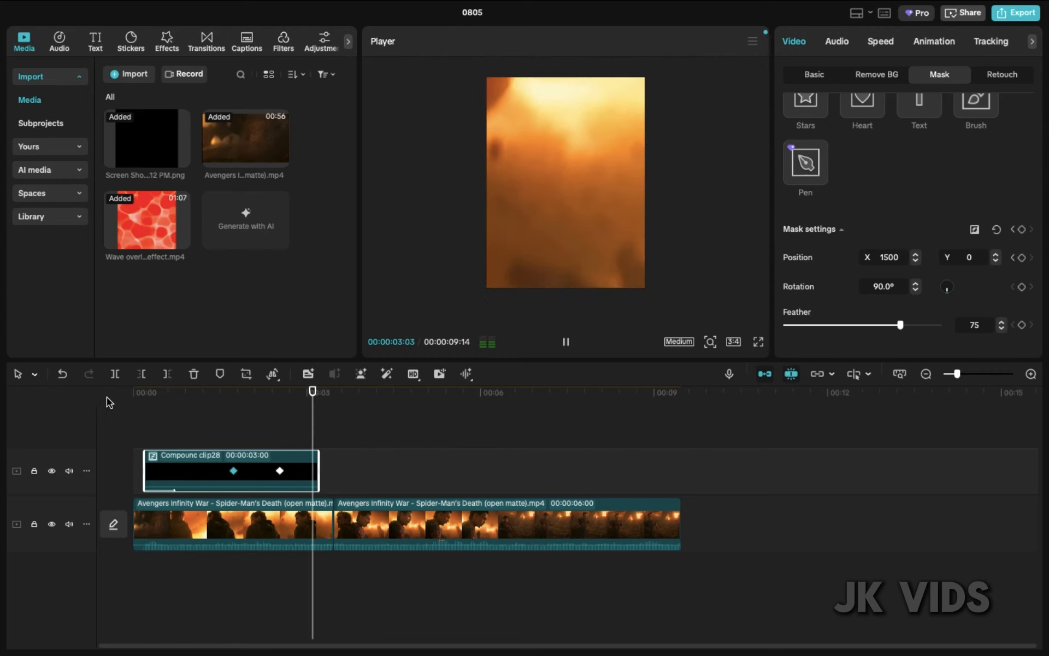
{"action": "key", "text": "space"}
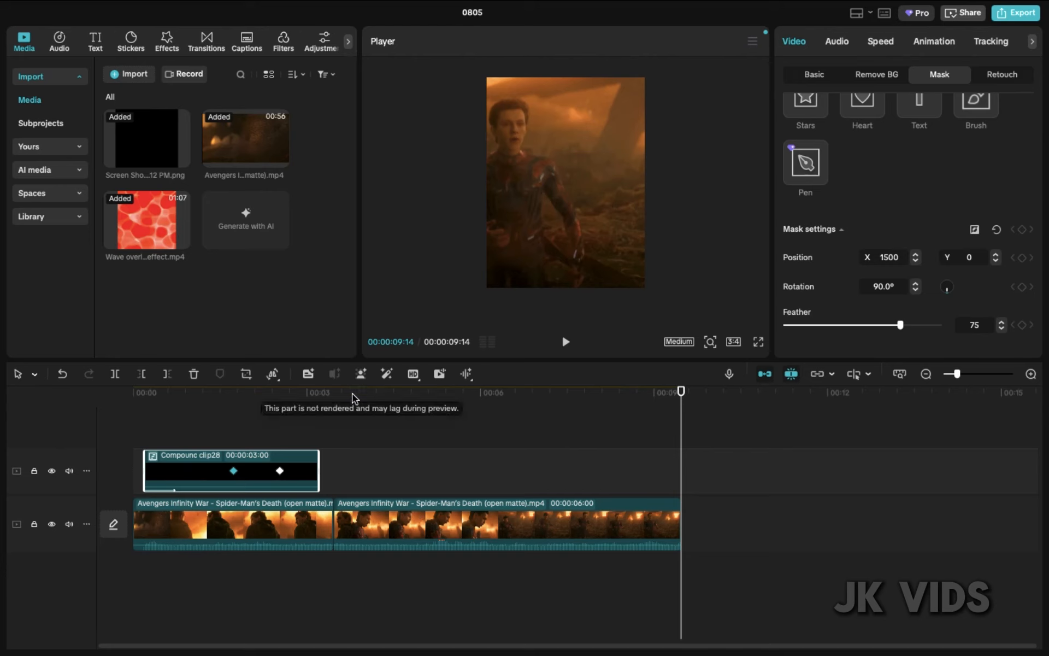
Add a default text clip on a track above the second movie clip and position it to start just after 00:00:05:00.
{"action": "left_click", "coordinate": [95, 41]}
{"action": "left_click", "coordinate": [157, 119]}
{"action": "left_click_drag", "start_coordinate": [375, 446], "coordinate": [386, 448]}
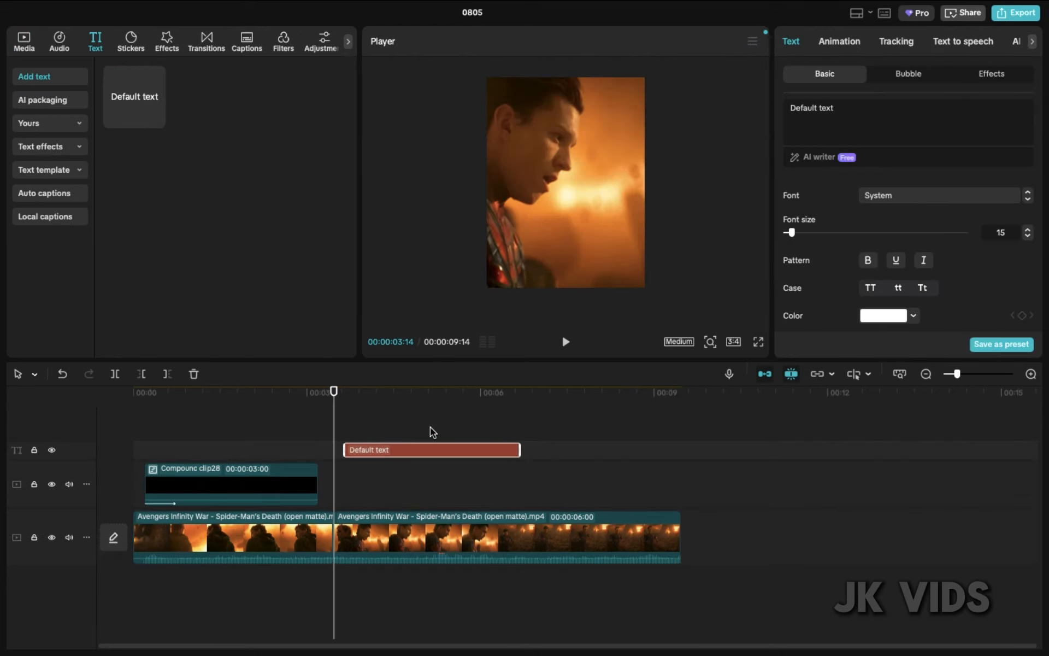
{"action": "key", "text": "space"}
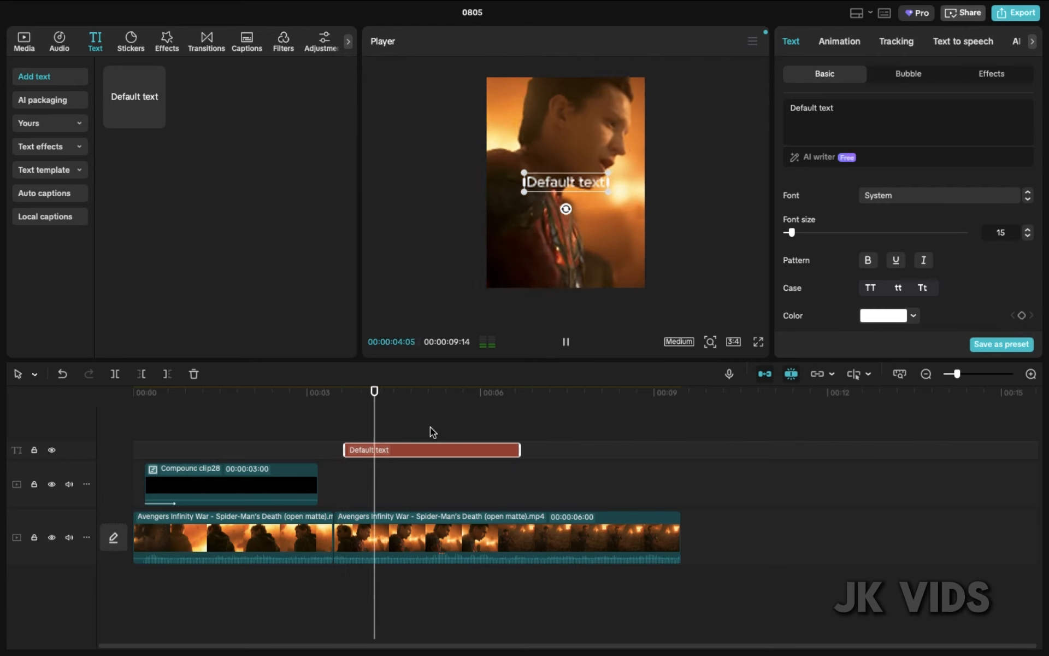
{"action": "left_click_drag", "start_coordinate": [430, 449], "coordinate": [506, 449]}
{"action": "key", "text": "space"}
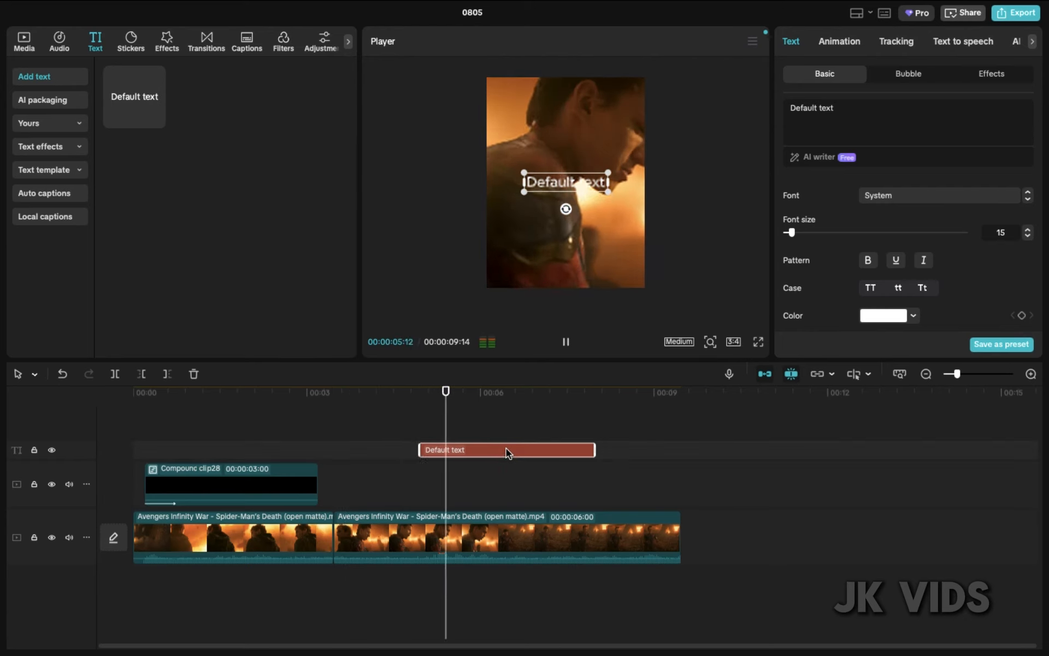
{"action": "left_click_drag", "start_coordinate": [507, 449], "coordinate": [514, 448]}
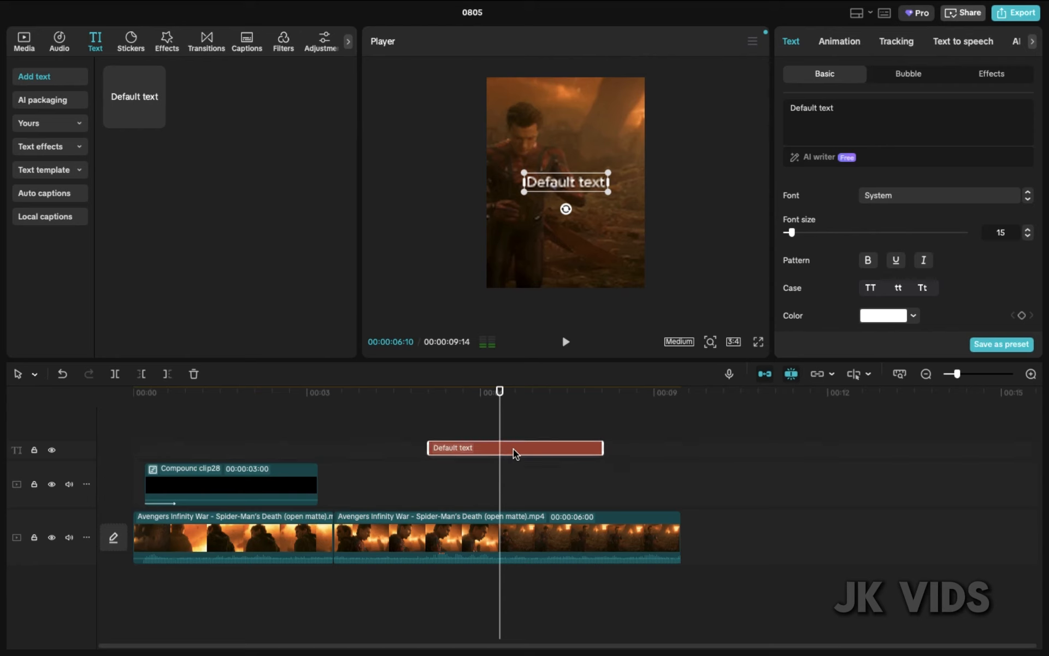
Add five markers to the second movie clip between 00:00:05:08 and 00:00:06:00, one for each word of the spoken line.
{"action": "scroll", "coordinate": [508, 543], "scroll_direction": "up", "scroll_amount": 5}
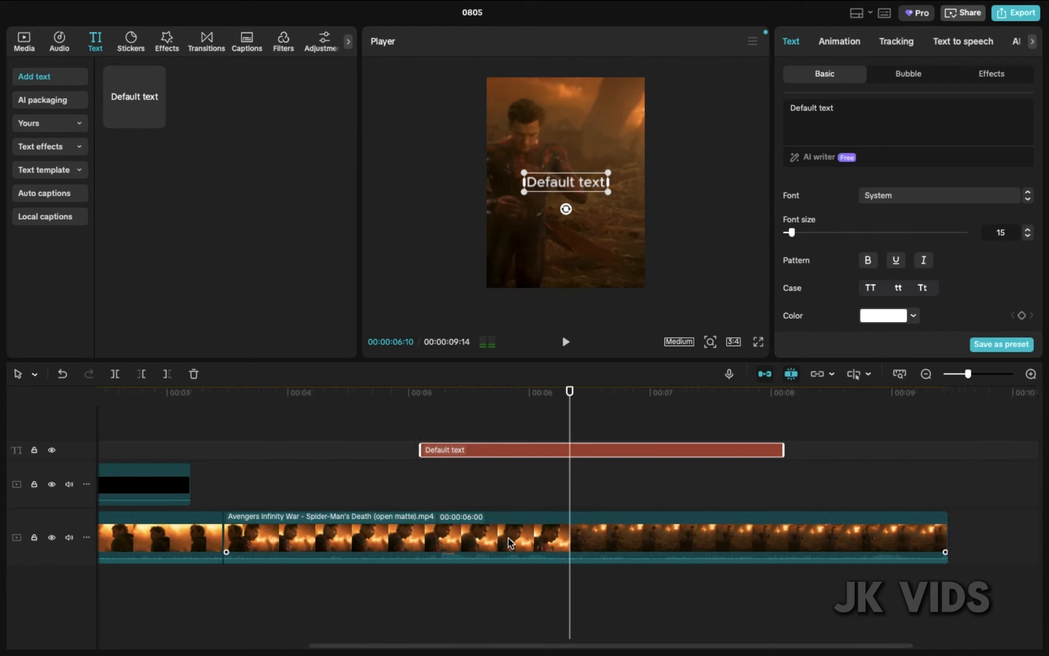
{"action": "left_click", "coordinate": [399, 397]}
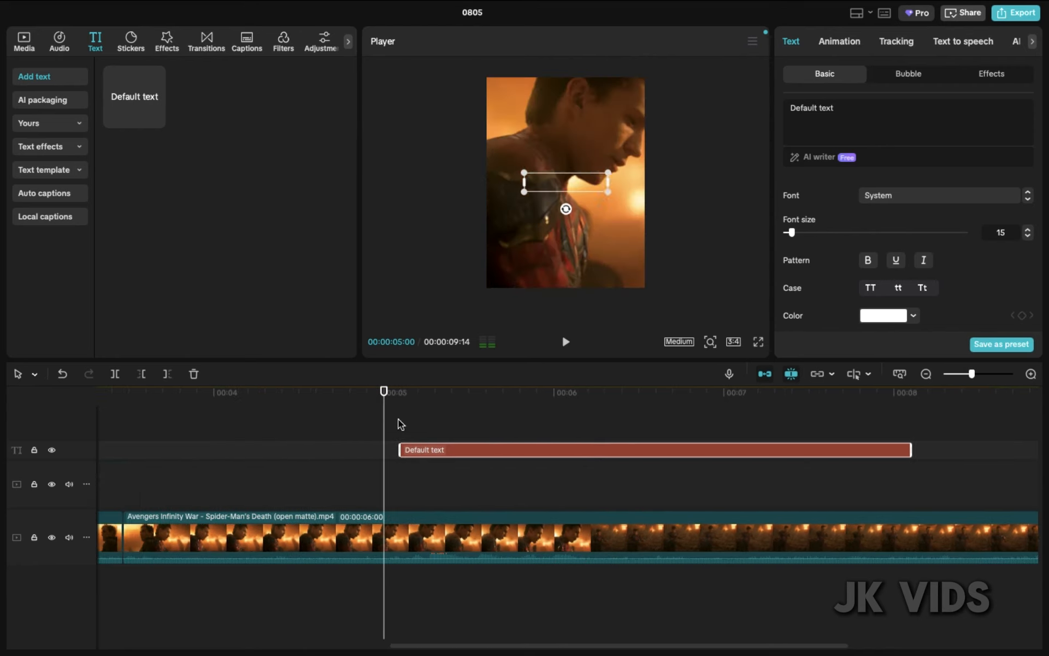
{"action": "left_click", "coordinate": [426, 523]}
{"action": "key", "text": "Right"}
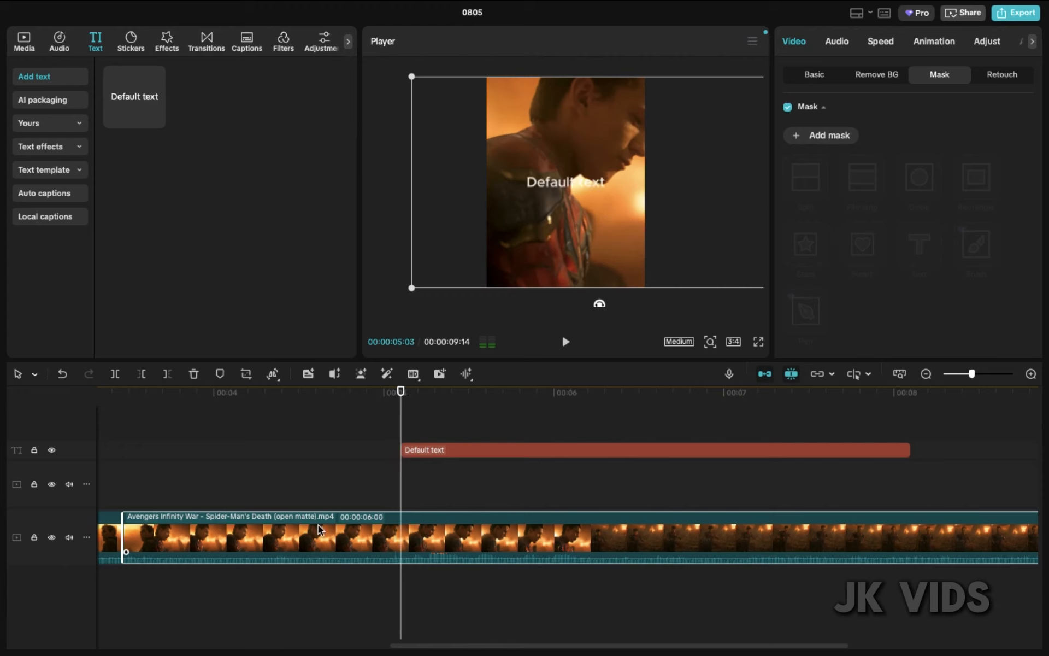
{"action": "key", "text": "Left"}
{"action": "key", "text": "Left"}
{"action": "key", "text": "Right"}
{"action": "key", "text": "Right"}
{"action": "left_click", "coordinate": [442, 449]}
{"action": "left_click", "coordinate": [221, 375]}
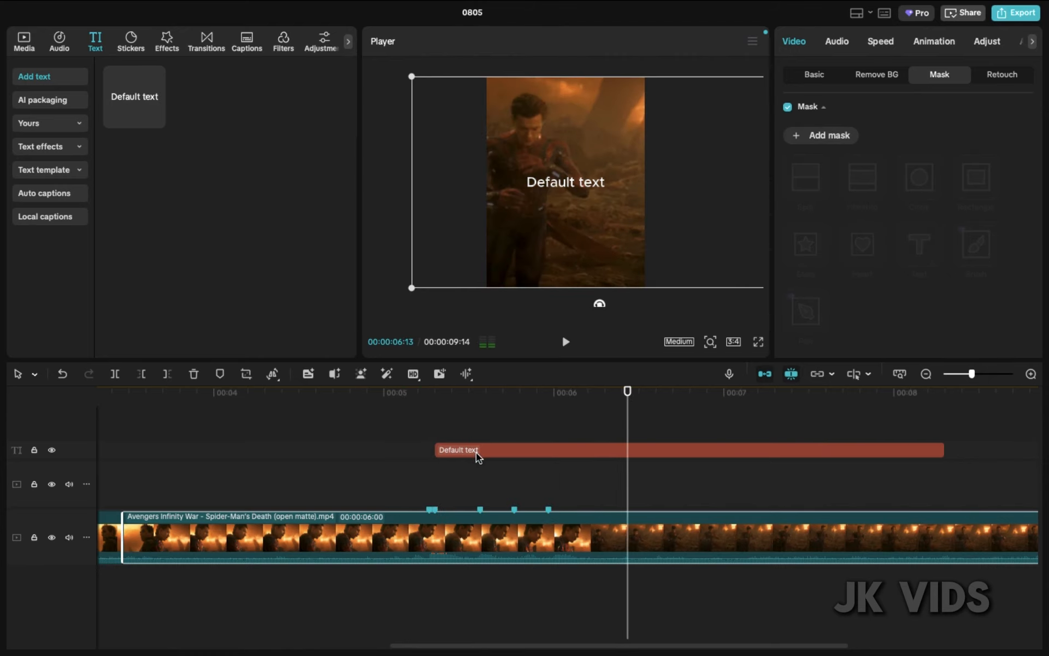
Align the text clip's start with the first marker and set its text to "I DON'T FEEL" and "SO GOOD" on two lines.
{"action": "left_click", "coordinate": [476, 452]}
{"action": "left_click_drag", "start_coordinate": [476, 449], "coordinate": [471, 450]}
{"action": "key", "text": "ctrl+a"}
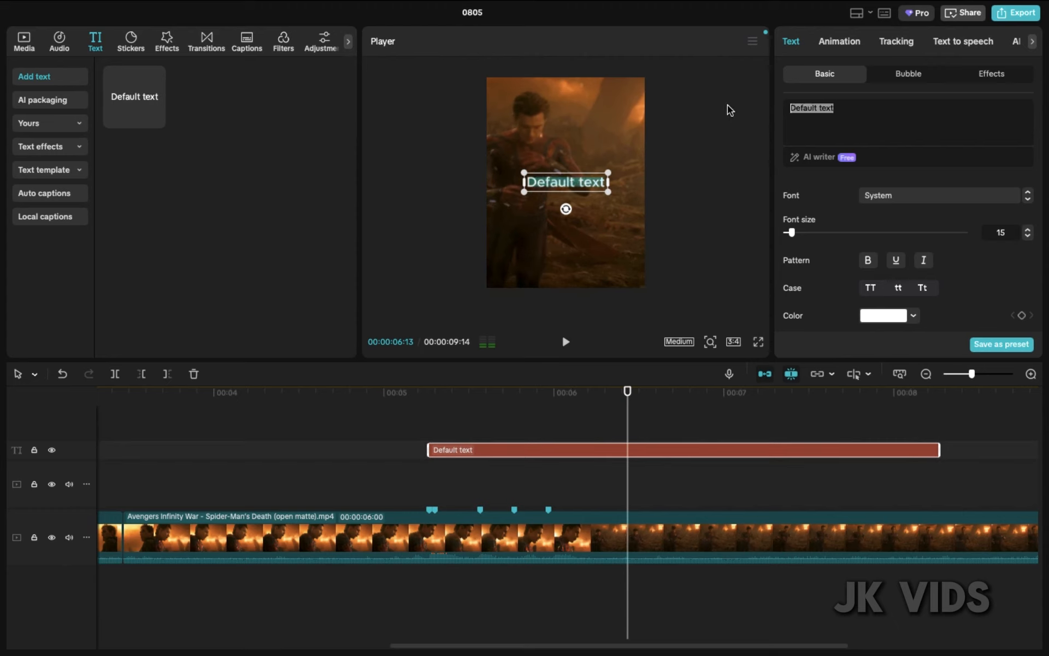
{"action": "type", "text": "I D"}
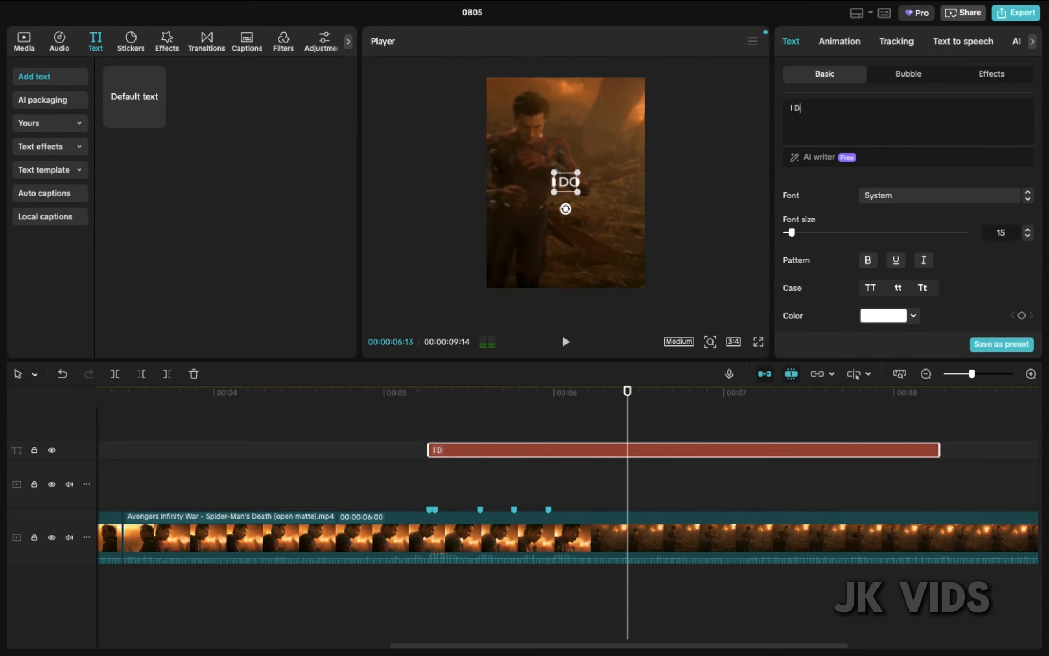
{"action": "type", "text": "ON'T FEEL SO GOOD"}
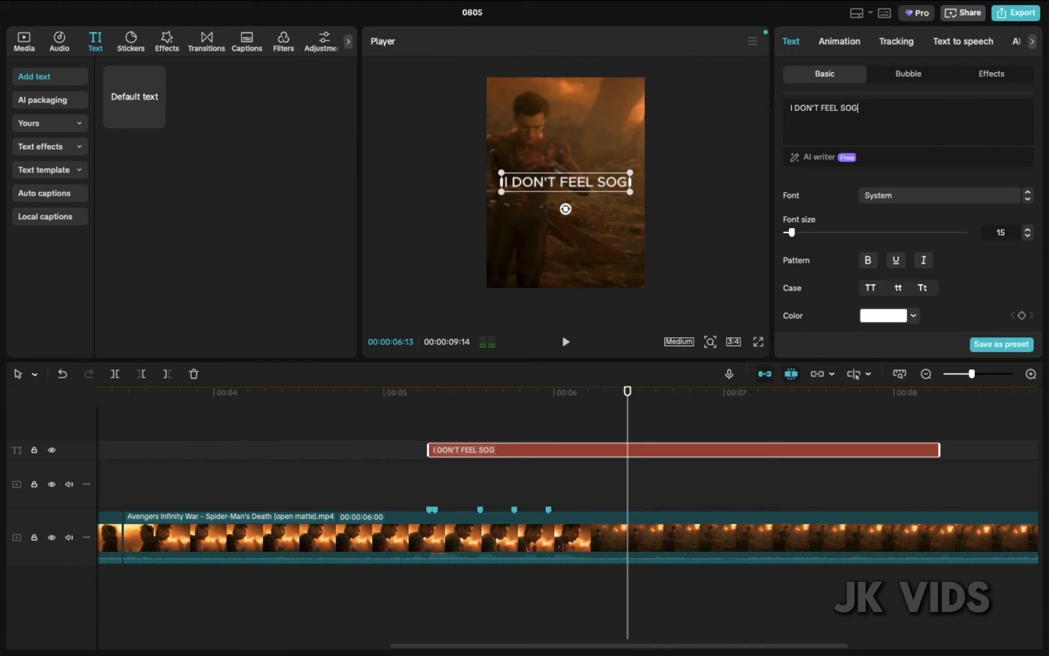
{"action": "left_click", "coordinate": [841, 109]}
{"action": "key", "text": "Return"}
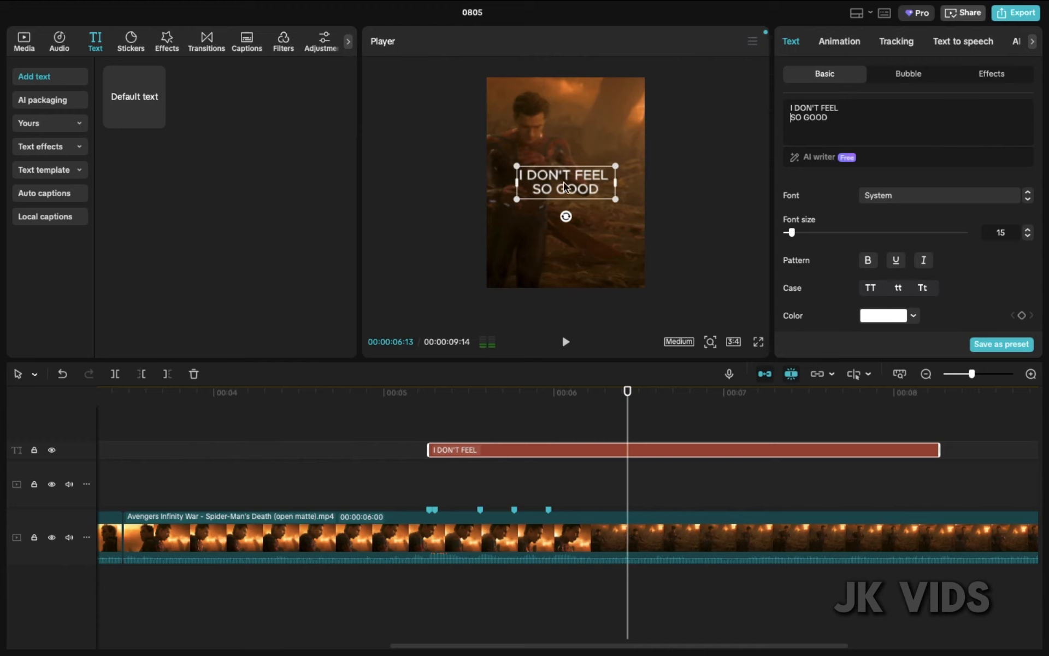
Move the caption to the lower part of the frame and change its font to LEMON MILK.
{"action": "left_click_drag", "start_coordinate": [569, 197], "coordinate": [569, 240]}
{"action": "left_click", "coordinate": [944, 192]}
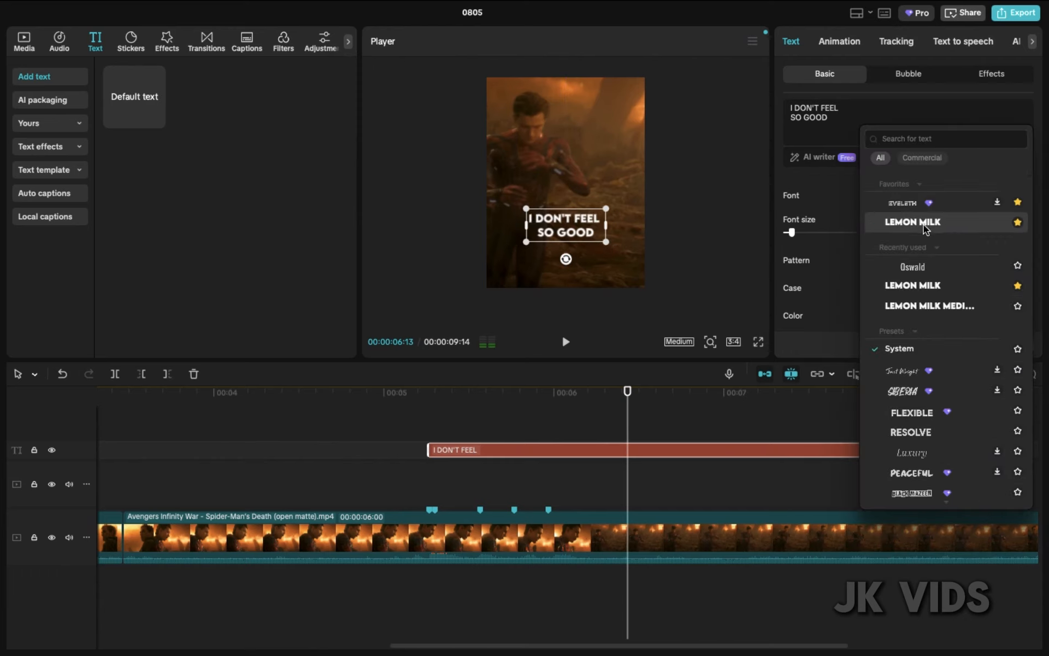
{"action": "left_click", "coordinate": [923, 225]}
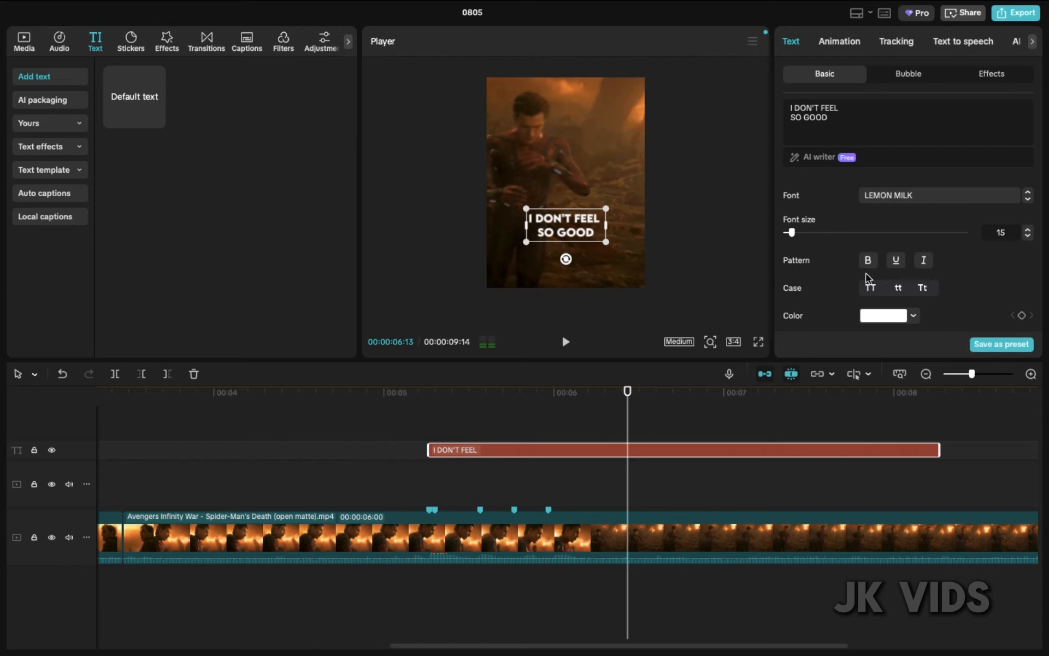
Enable Glow on the caption with the second glow style, range 100 and intensity 40.
{"action": "scroll", "coordinate": [867, 273], "scroll_direction": "down", "scroll_amount": 10}
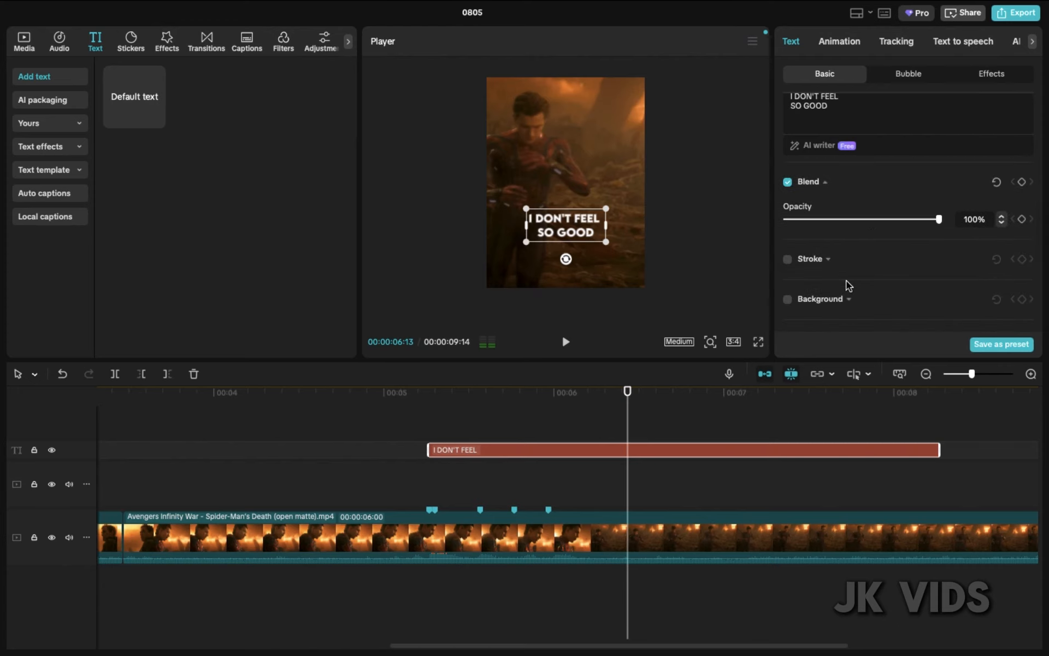
{"action": "scroll", "coordinate": [847, 280], "scroll_direction": "down", "scroll_amount": 3}
{"action": "left_click", "coordinate": [787, 235]}
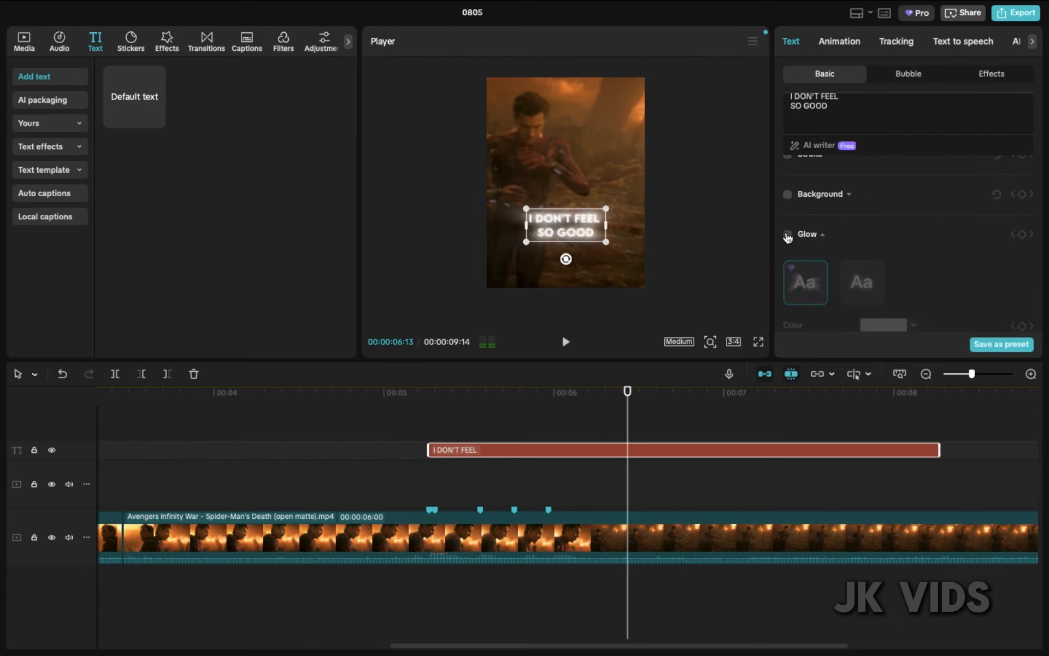
{"action": "left_click", "coordinate": [861, 282]}
{"action": "scroll", "coordinate": [861, 278], "scroll_direction": "down", "scroll_amount": 5}
{"action": "left_click_drag", "start_coordinate": [832, 276], "coordinate": [1047, 282]}
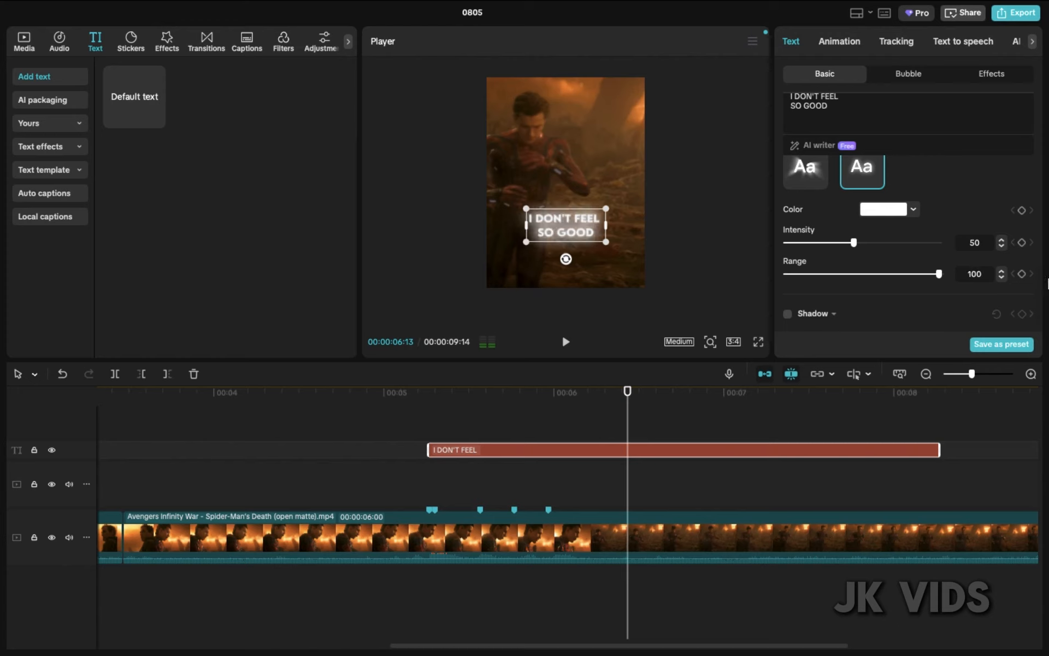
{"action": "left_click", "coordinate": [976, 242]}
{"action": "type", "text": "4"}
{"action": "key", "text": "Return"}
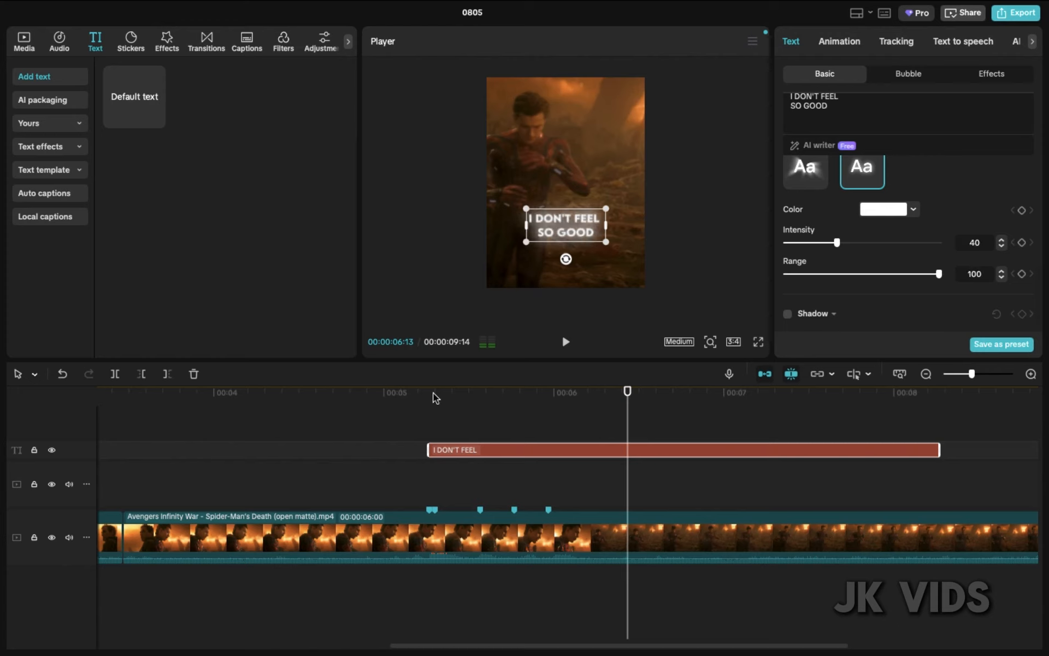
Preview the caption's timing and trim the text clip to end shortly before 00:00:07:00.
{"action": "left_click", "coordinate": [414, 395]}
{"action": "key", "text": "space"}
{"action": "key", "text": "space"}
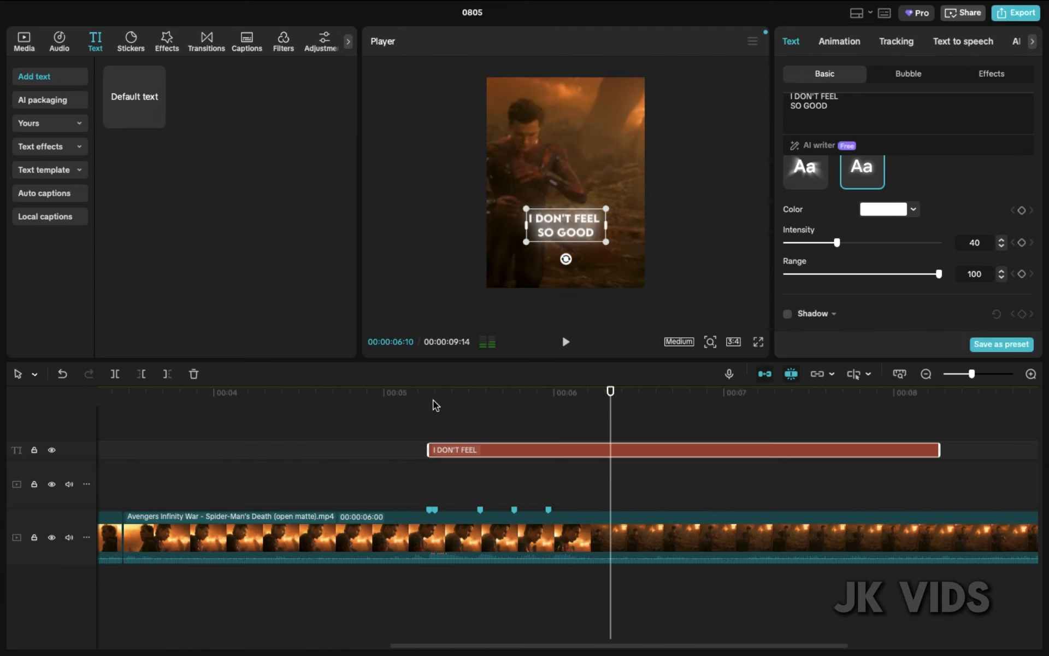
{"action": "key", "text": "Up"}
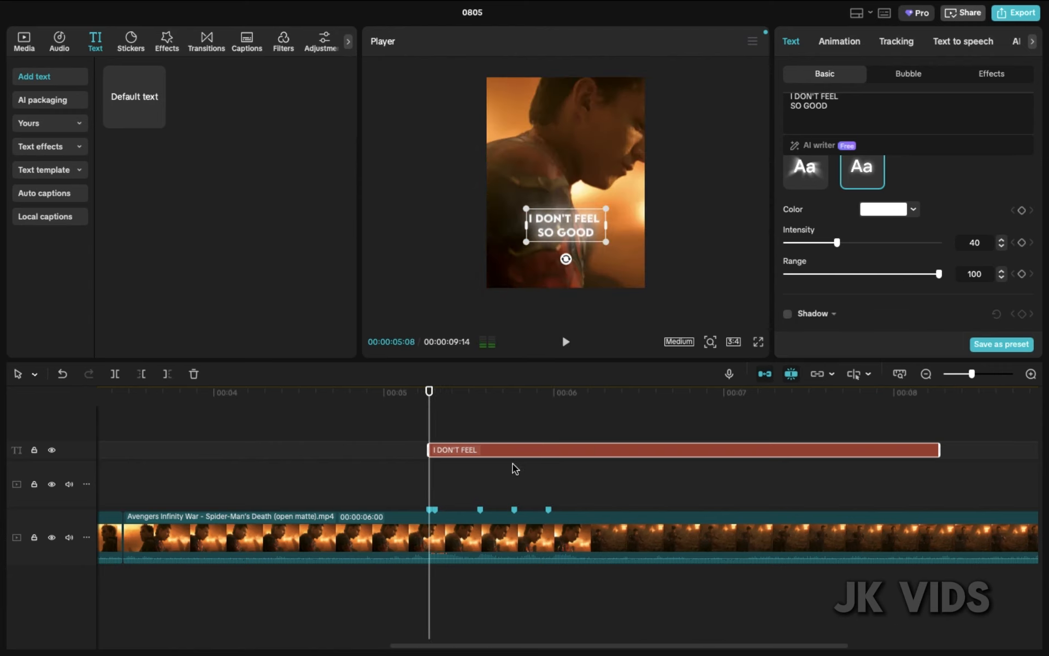
{"action": "left_click_drag", "start_coordinate": [939, 449], "coordinate": [701, 444]}
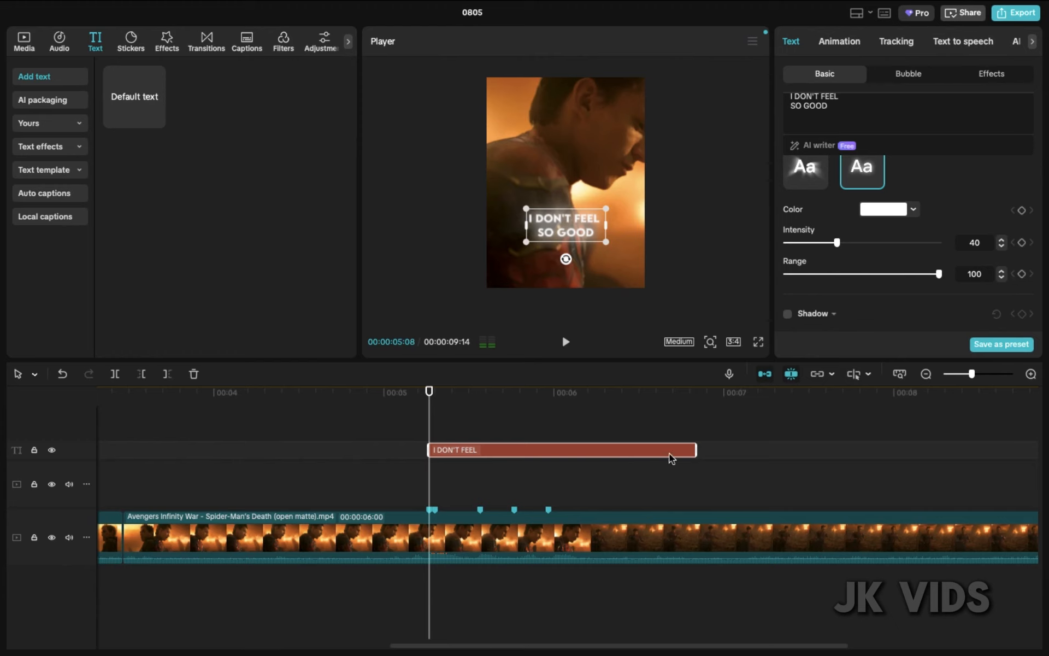
Duplicate the caption clip and reduce the copy to "I", padding the removed words with blank space and a line break to keep its position.
{"action": "key", "text": "ctrl+c"}
{"action": "key", "text": "ctrl+v"}
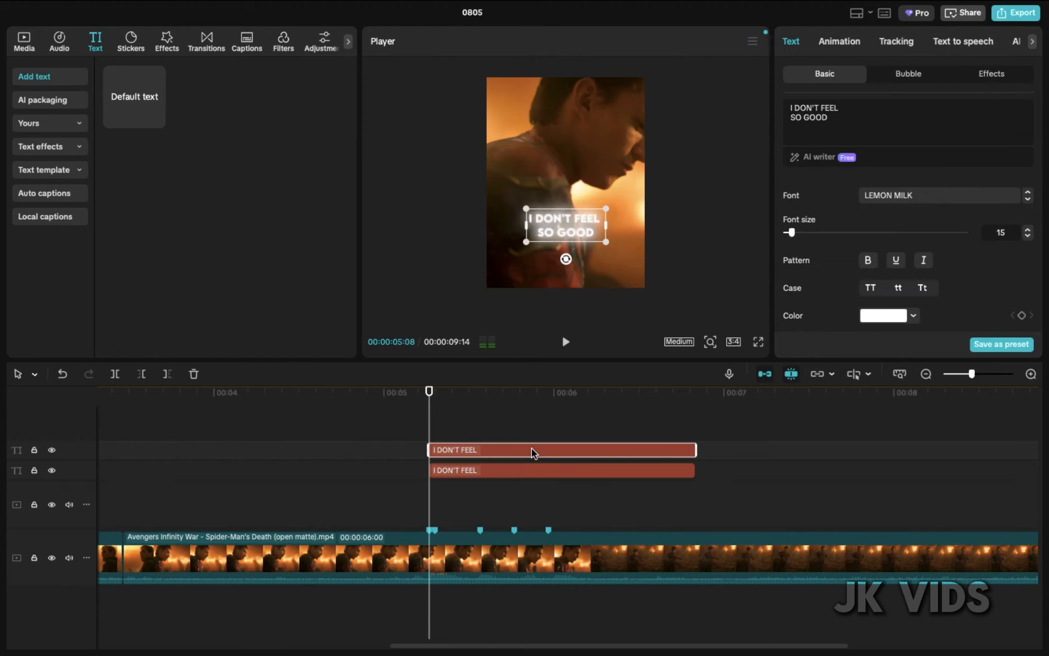
{"action": "left_click_drag", "start_coordinate": [798, 109], "coordinate": [883, 119]}
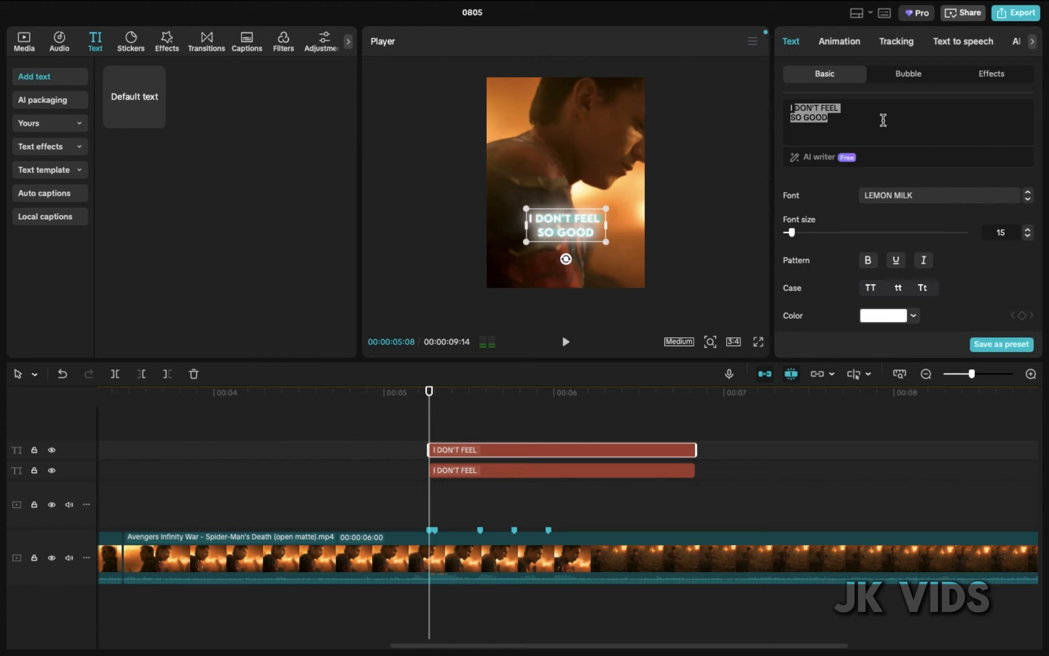
{"action": "key", "text": "BackSpace"}
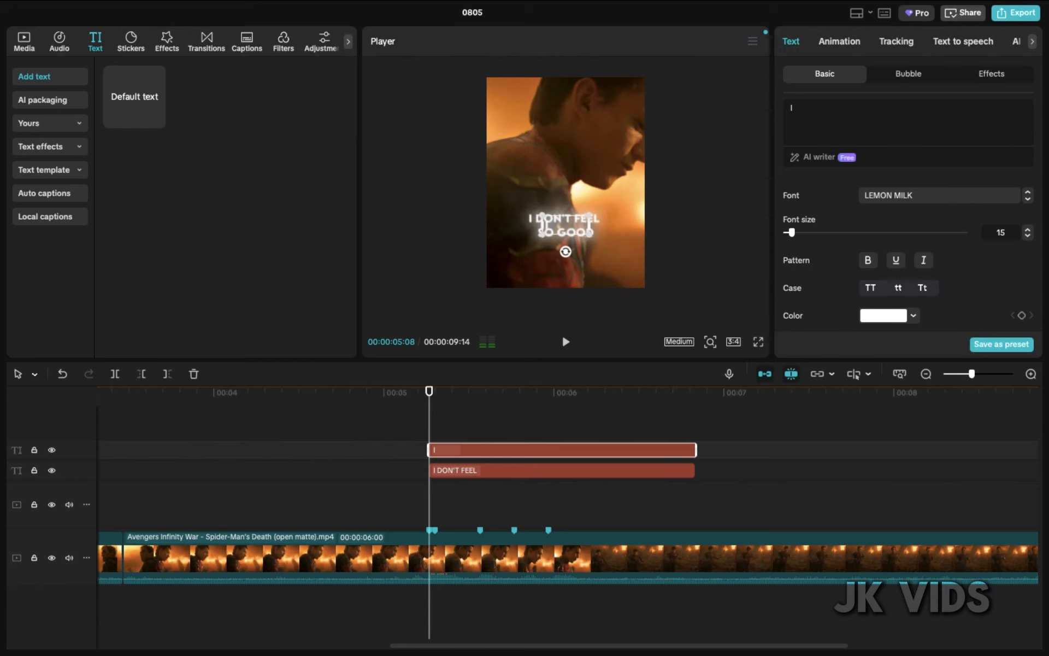
{"action": "key", "text": "Return"}
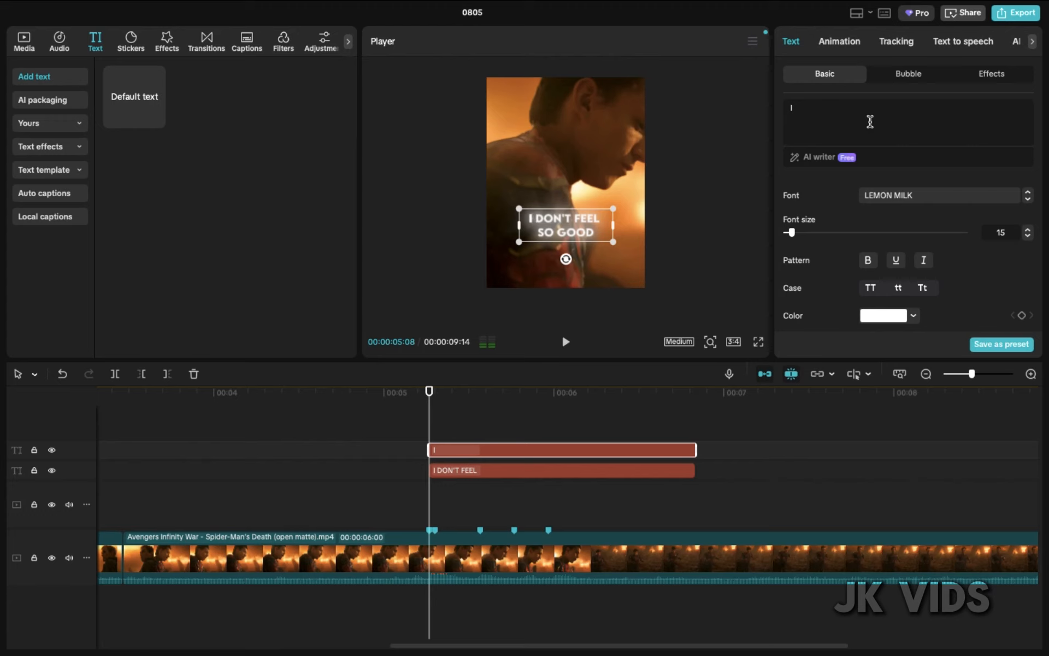
Duplicate the full caption again and blank out every word except "DON'T" in the copy, keeping that word in place.
{"action": "left_click", "coordinate": [533, 470]}
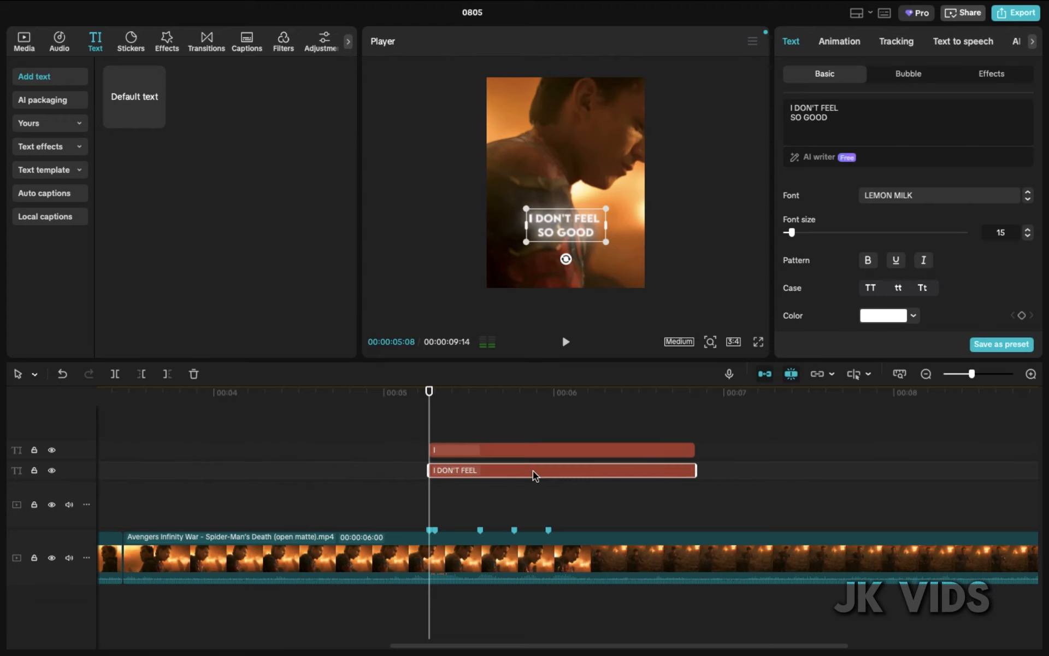
{"action": "key", "text": "ctrl+c"}
{"action": "key", "text": "ctrl+v"}
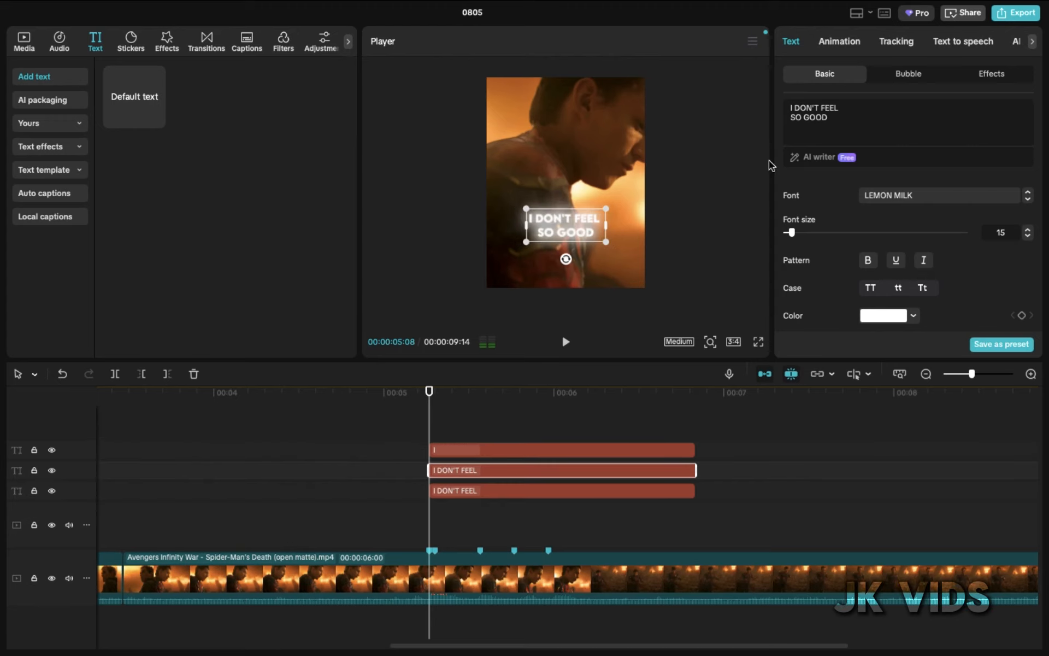
{"action": "left_click", "coordinate": [796, 108]}
{"action": "key", "text": "BackSpace"}
Make another copy of the full caption and blank out every word except "FEEL", keeping its position.
{"action": "left_click", "coordinate": [533, 491]}
{"action": "key", "text": "ctrl+v"}
{"action": "key", "text": "BackSpace"}
{"action": "key", "text": "BackSpace"}
{"action": "key", "text": "BackSpace"}
{"action": "key", "text": "BackSpace"}
{"action": "key", "text": "BackSpace"}
{"action": "key", "text": "BackSpace"}
{"action": "key", "text": "BackSpace"}
{"action": "key", "text": "BackSpace"}
{"action": "key", "text": "BackSpace"}
{"action": "key", "text": "BackSpace"}
{"action": "key", "text": "BackSpace"}
{"action": "key", "text": "BackSpace"}
{"action": "key", "text": "BackSpace"}
{"action": "key", "text": "BackSpace"}
{"action": "key", "text": "BackSpace"}
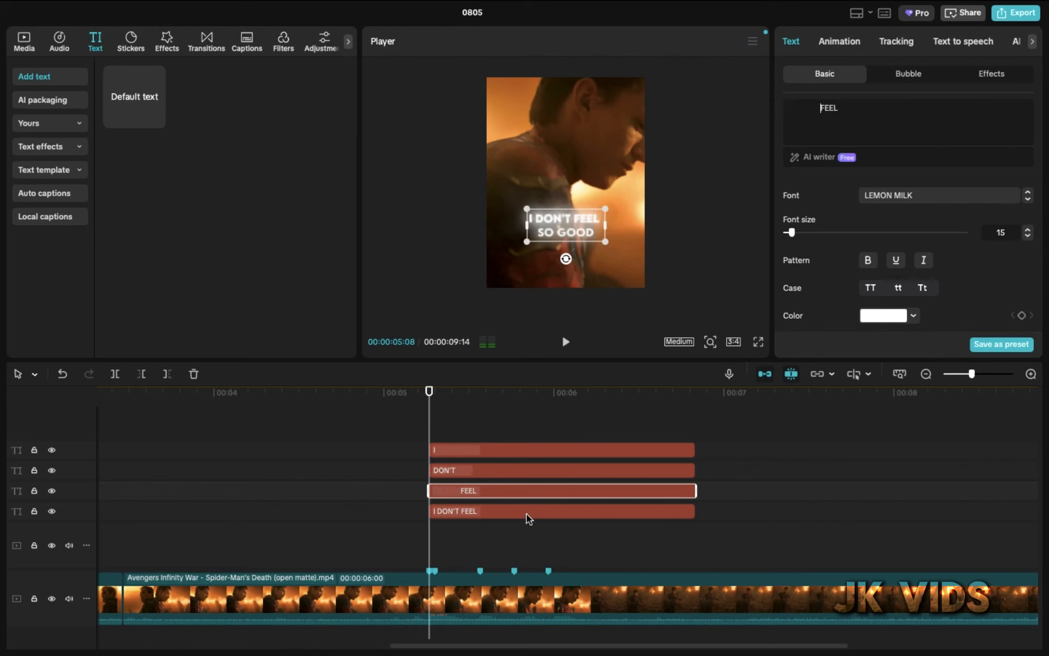
Make two more copies of the caption, leaving only "SO" in one and only "GOOD" in the other, each in its original place.
{"action": "left_click", "coordinate": [527, 515]}
{"action": "key", "text": "ctrl+v"}
{"action": "key", "text": "BackSpace"}
{"action": "left_click_drag", "start_coordinate": [833, 109], "coordinate": [771, 109]}
{"action": "left_click", "coordinate": [497, 533]}
{"action": "key", "text": "ctrl+v"}
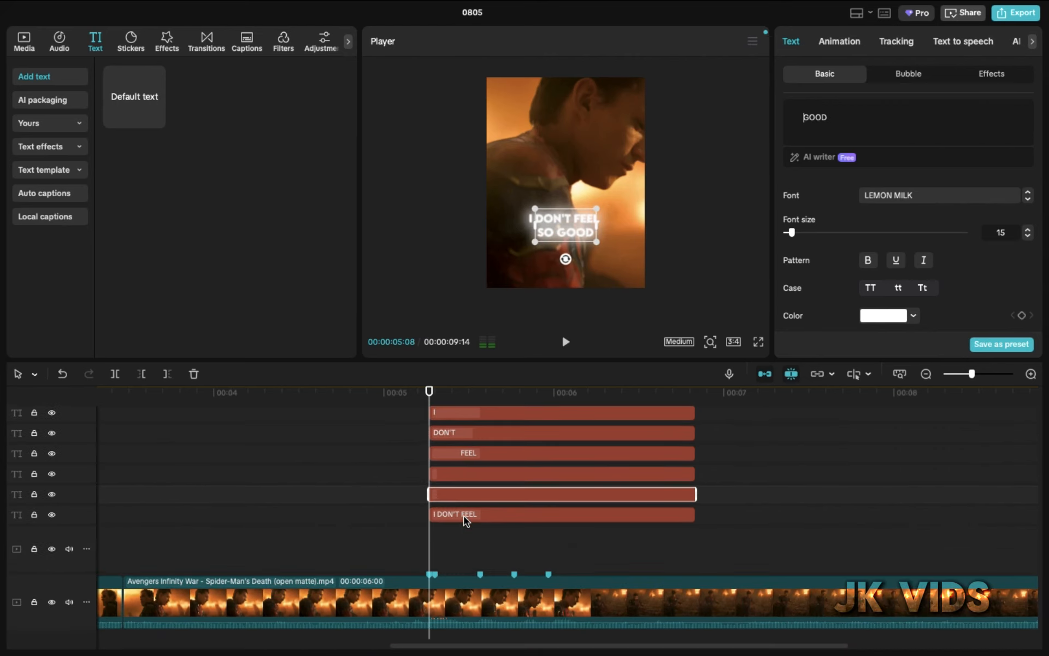
Delete the full-sentence caption clip and play back the five single-word layers.
{"action": "left_click", "coordinate": [466, 517]}
{"action": "key", "text": "Delete"}
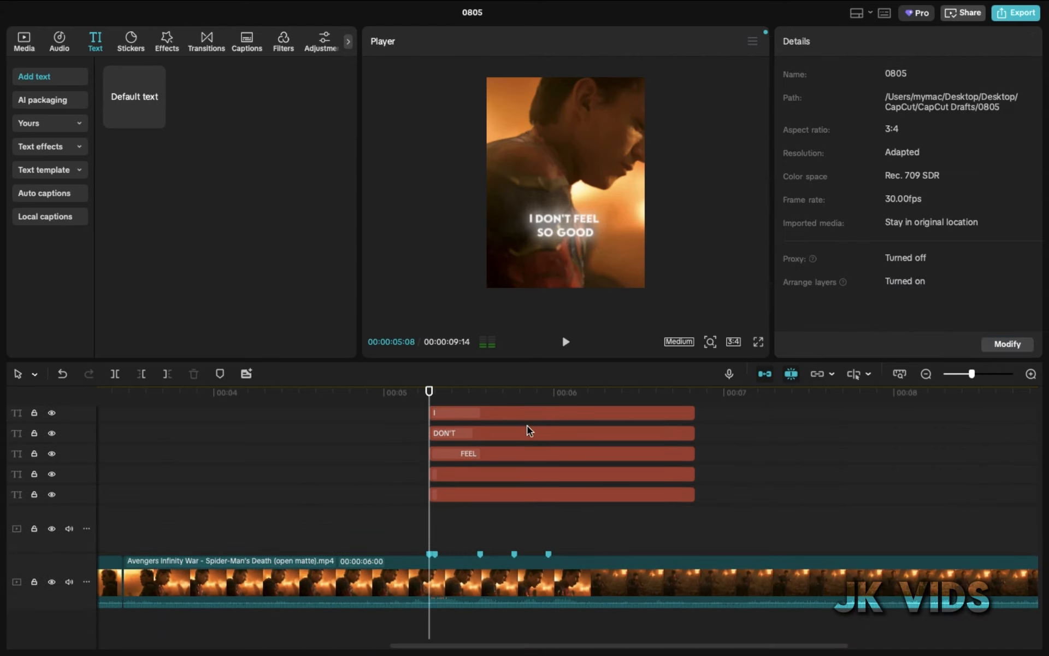
{"action": "key", "text": "space"}
{"action": "key", "text": "space"}
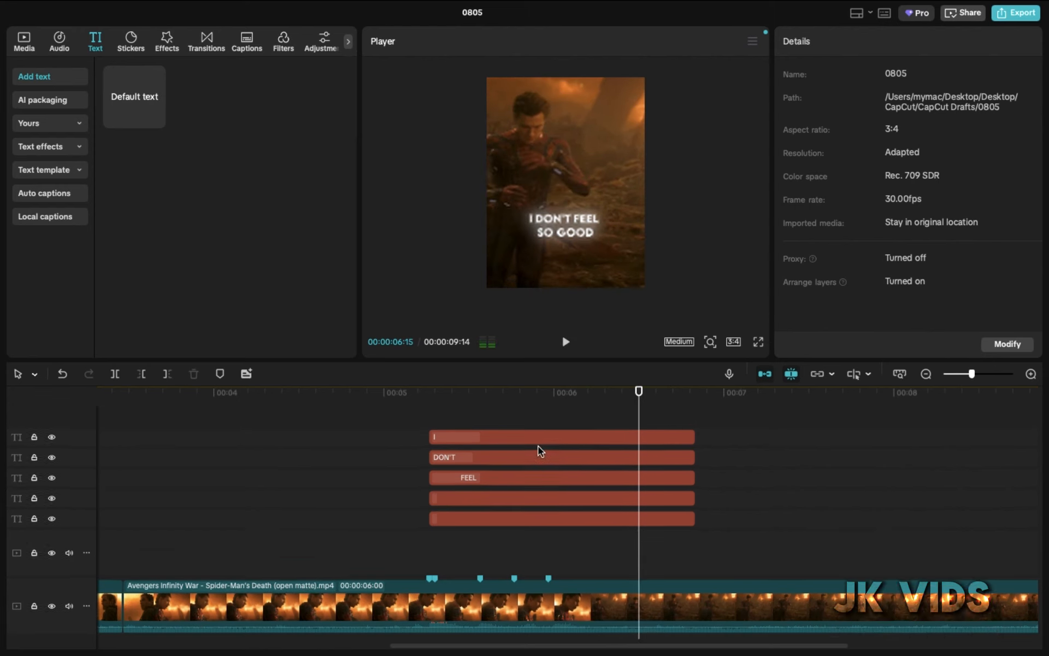
Stagger the "DON'T", "FEEL", "SO" and "GOOD" clips so each starts at its own speech marker, and play back the timing.
{"action": "left_click", "coordinate": [501, 450]}
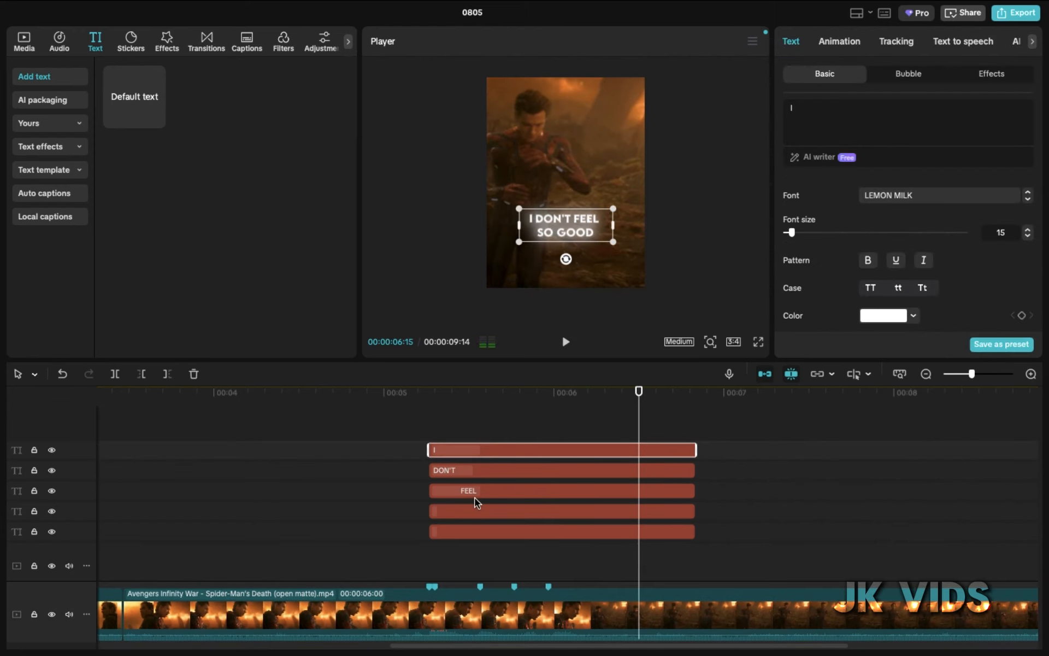
{"action": "scroll", "coordinate": [474, 498], "scroll_direction": "down", "scroll_amount": 2}
{"action": "left_click", "coordinate": [489, 426]}
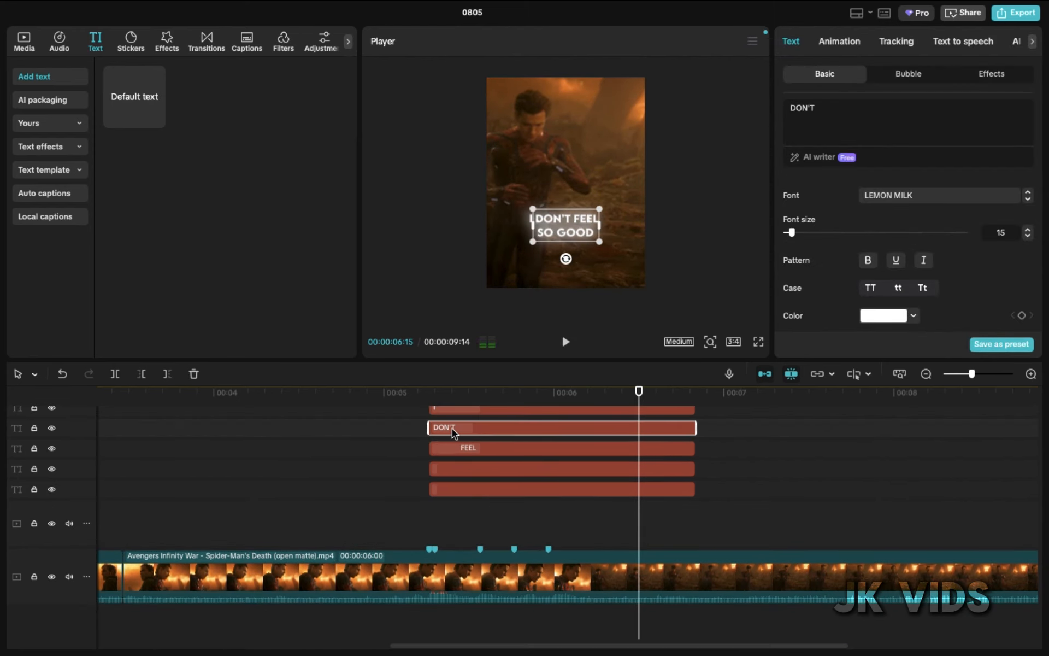
{"action": "left_click_drag", "start_coordinate": [452, 427], "coordinate": [589, 470]}
{"action": "left_click", "coordinate": [474, 448]}
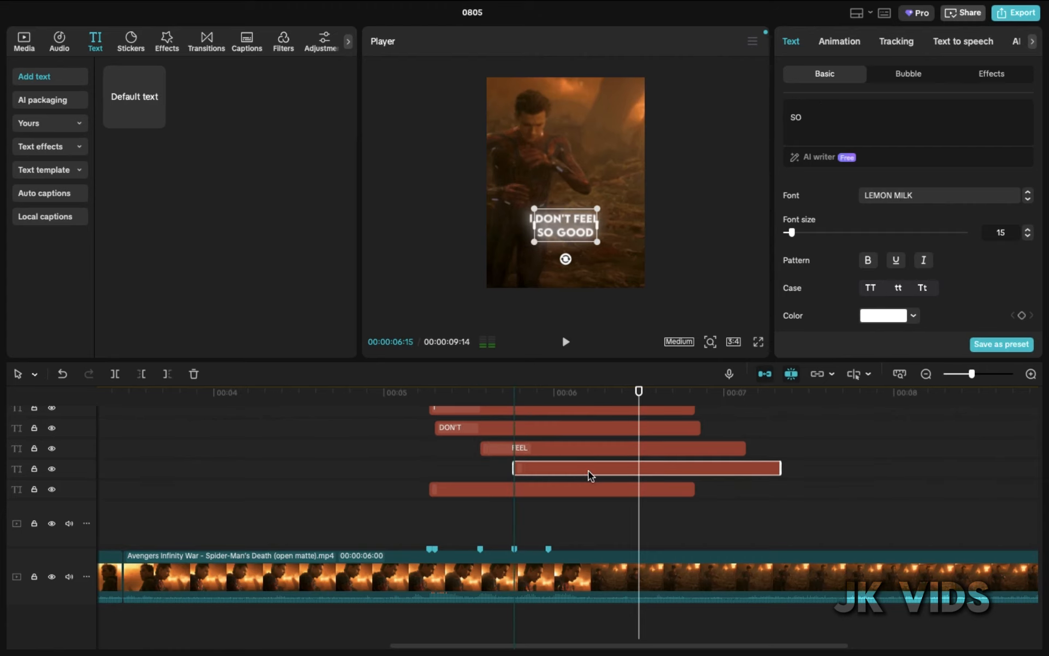
{"action": "left_click", "coordinate": [543, 499]}
{"action": "left_click_drag", "start_coordinate": [521, 496], "coordinate": [644, 497]}
{"action": "left_click", "coordinate": [418, 409]}
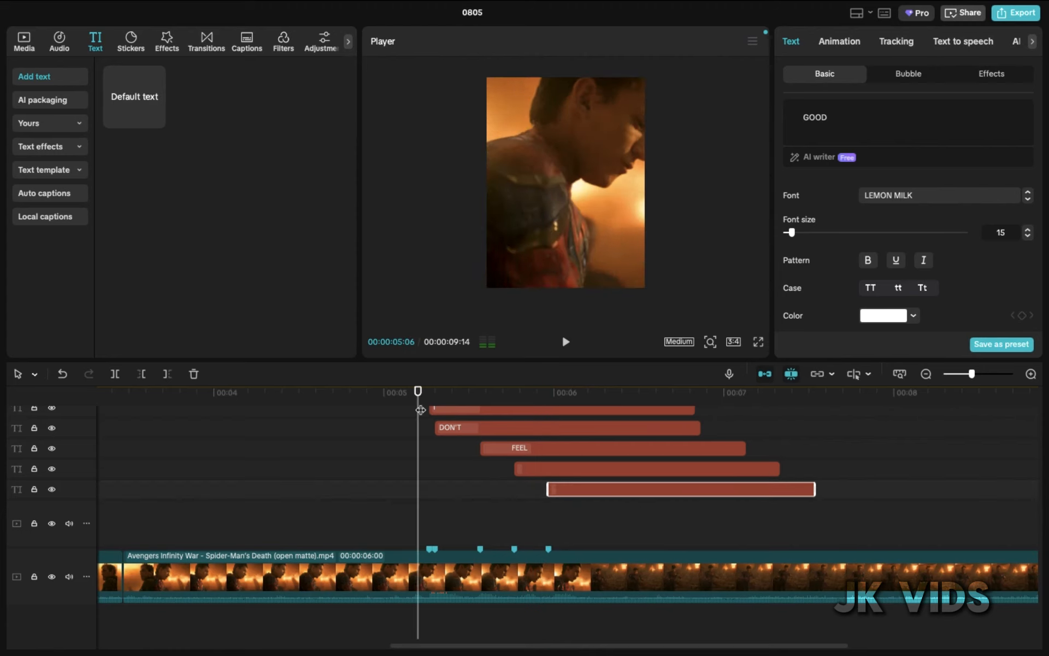
{"action": "key", "text": "space"}
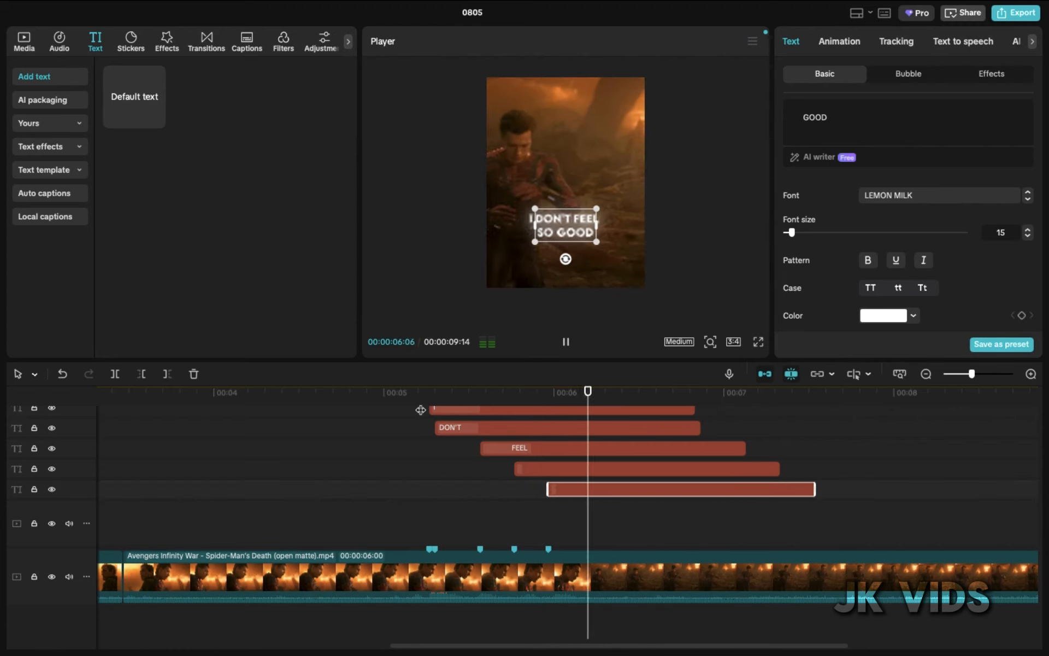
{"action": "key", "text": "space"}
{"action": "key", "text": "space"}
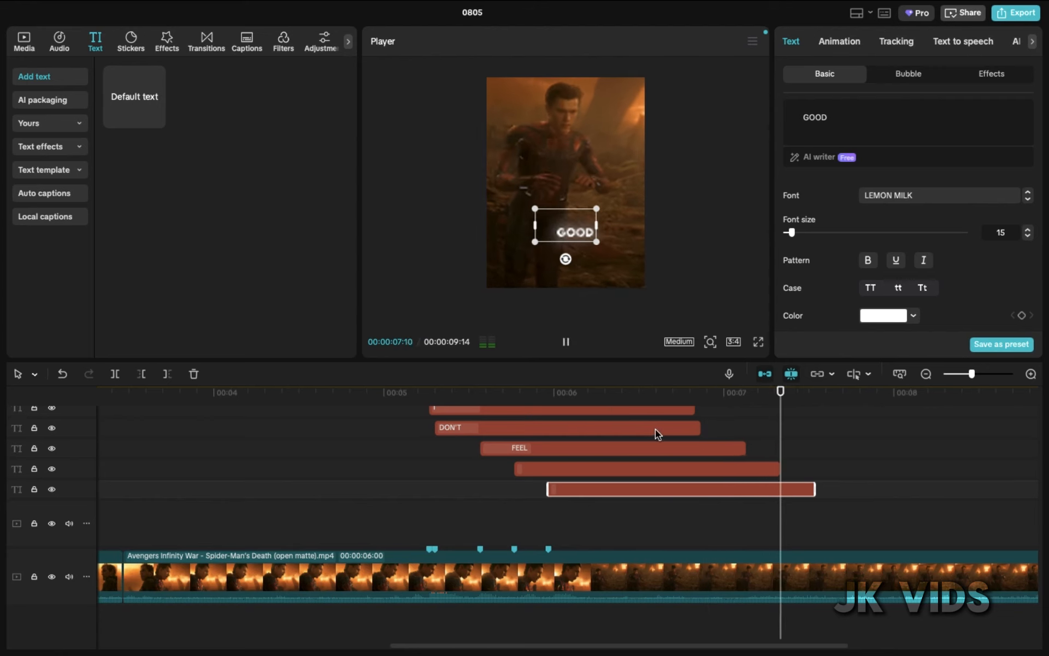
{"action": "key", "text": "space"}
Extend the "I", "DON'T", "FEEL" and "SO" clips so they all end together with the "GOOD" clip.
{"action": "scroll", "coordinate": [836, 525], "scroll_direction": "up", "scroll_amount": 2}
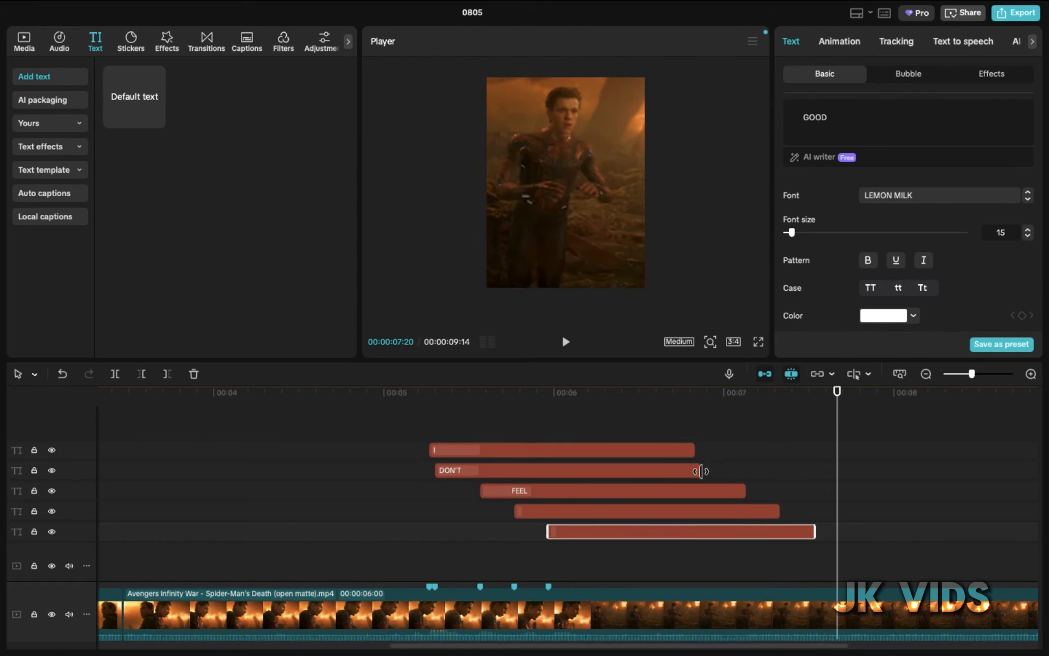
{"action": "left_click_drag", "start_coordinate": [698, 469], "coordinate": [813, 470]}
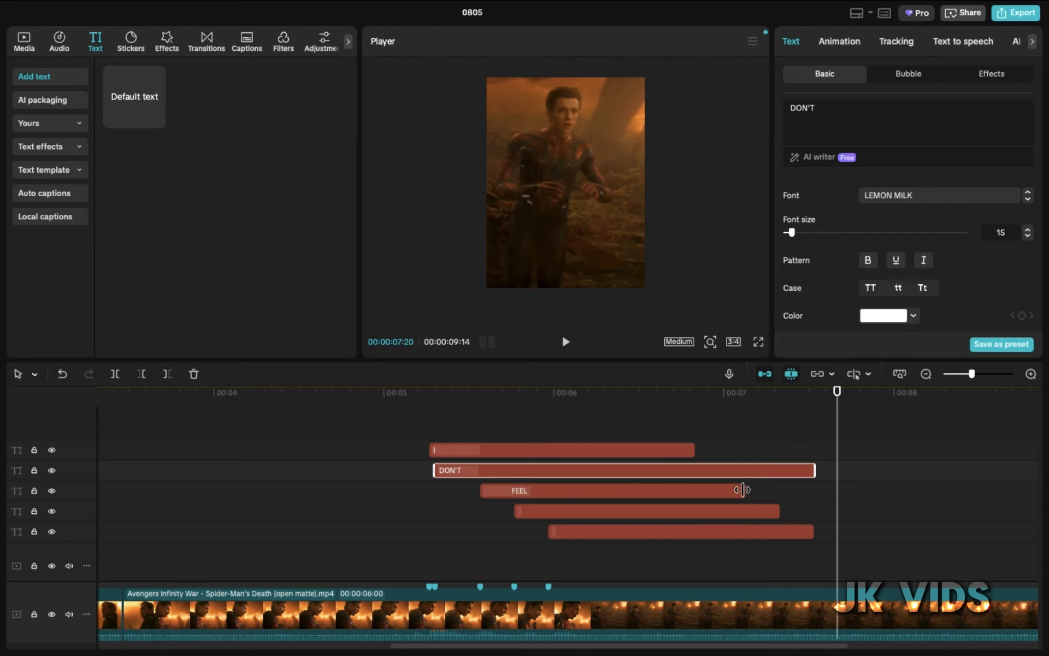
{"action": "left_click_drag", "start_coordinate": [741, 491], "coordinate": [813, 512]}
{"action": "left_click", "coordinate": [696, 449]}
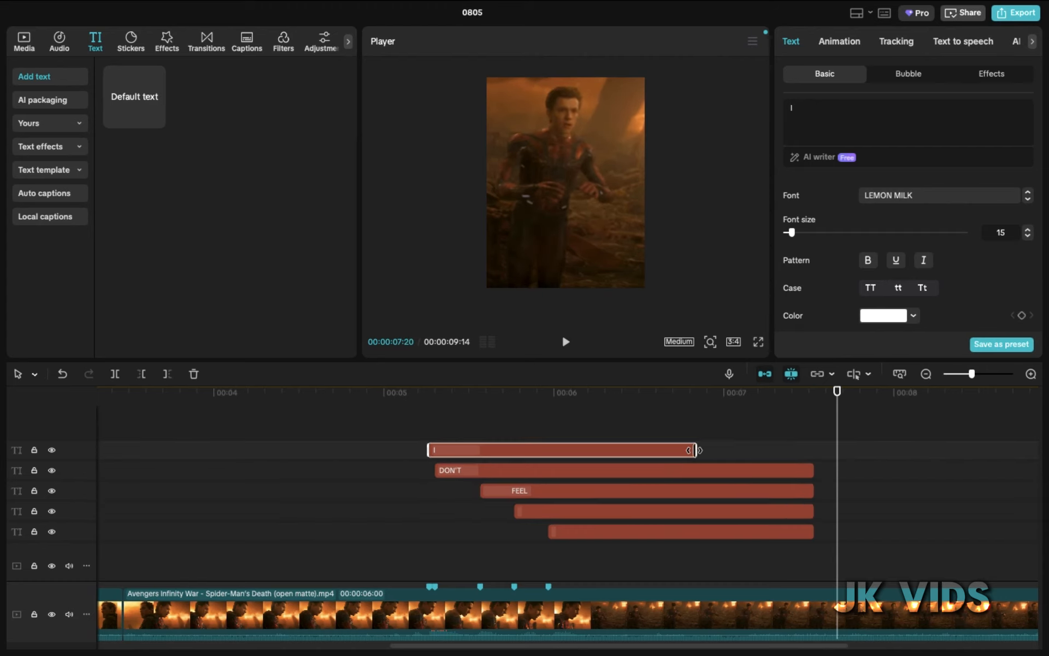
{"action": "left_click_drag", "start_coordinate": [697, 449], "coordinate": [816, 449]}
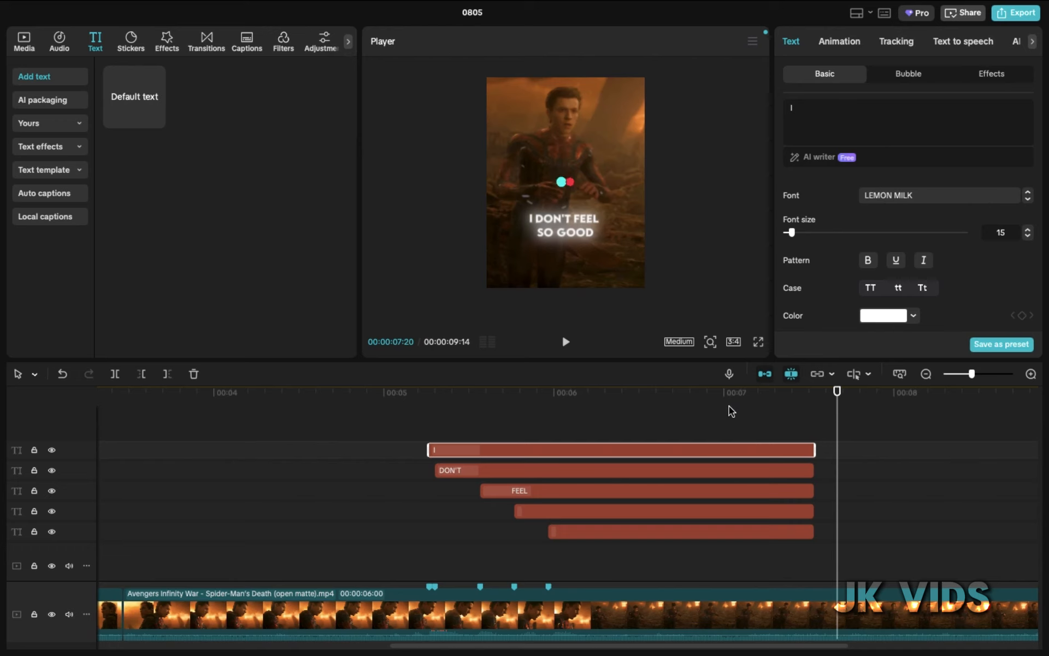
Apply the Expand out-animation to the "I" clip and stretch its duration over the whole clip.
{"action": "left_click", "coordinate": [845, 41]}
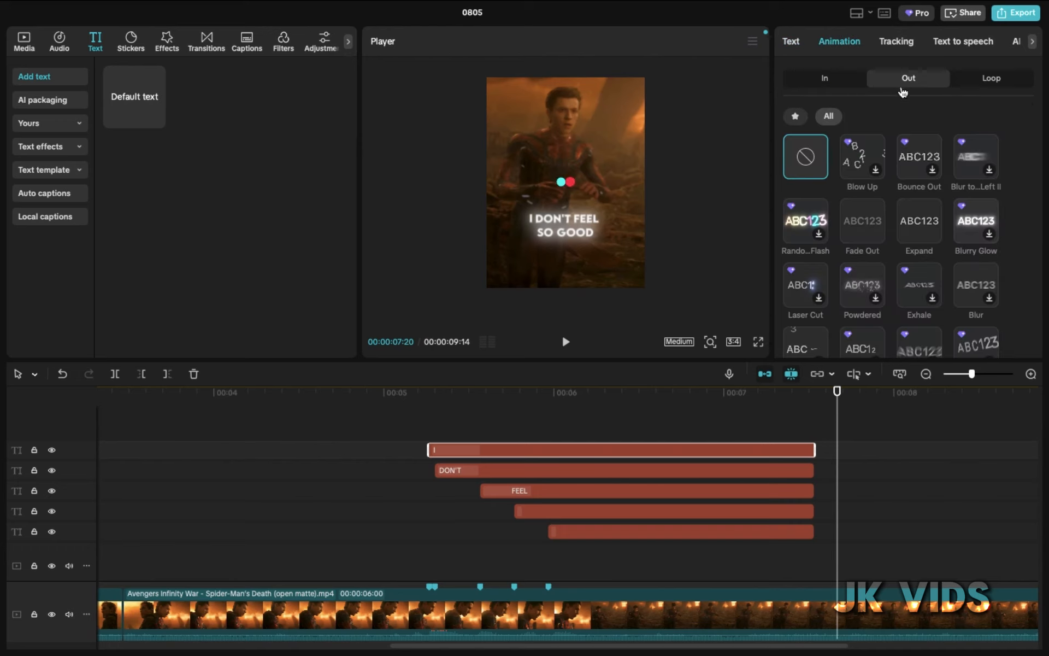
{"action": "left_click", "coordinate": [920, 216]}
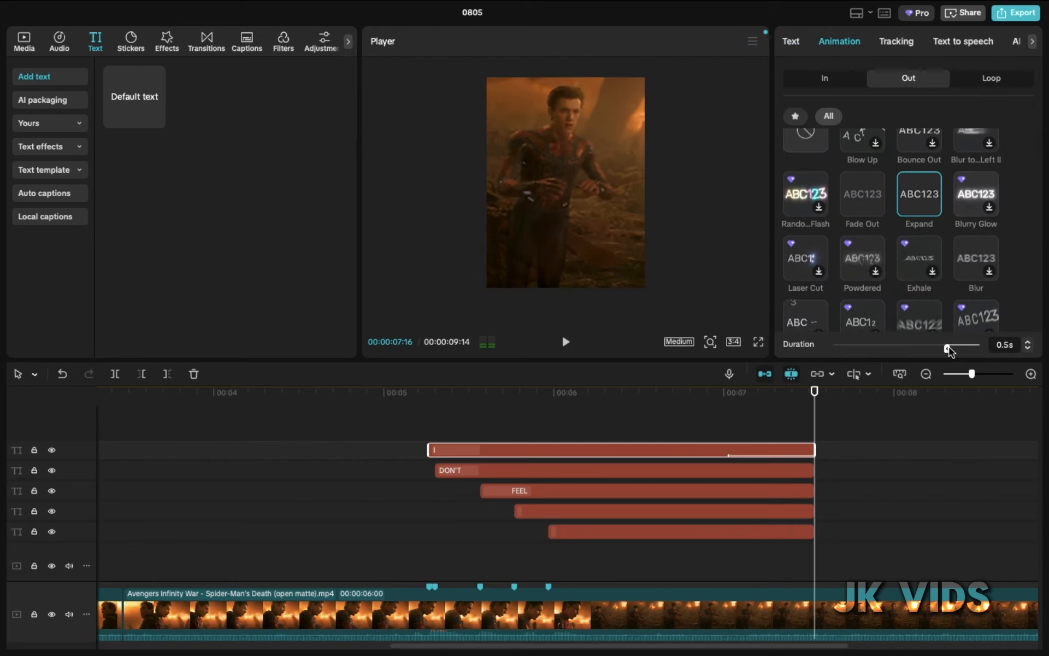
{"action": "left_click_drag", "start_coordinate": [948, 348], "coordinate": [642, 354]}
Give the "DON'T", "FEEL", "SO" and "GOOD" clips the same full-length Expand out-animation.
{"action": "left_click", "coordinate": [766, 471]}
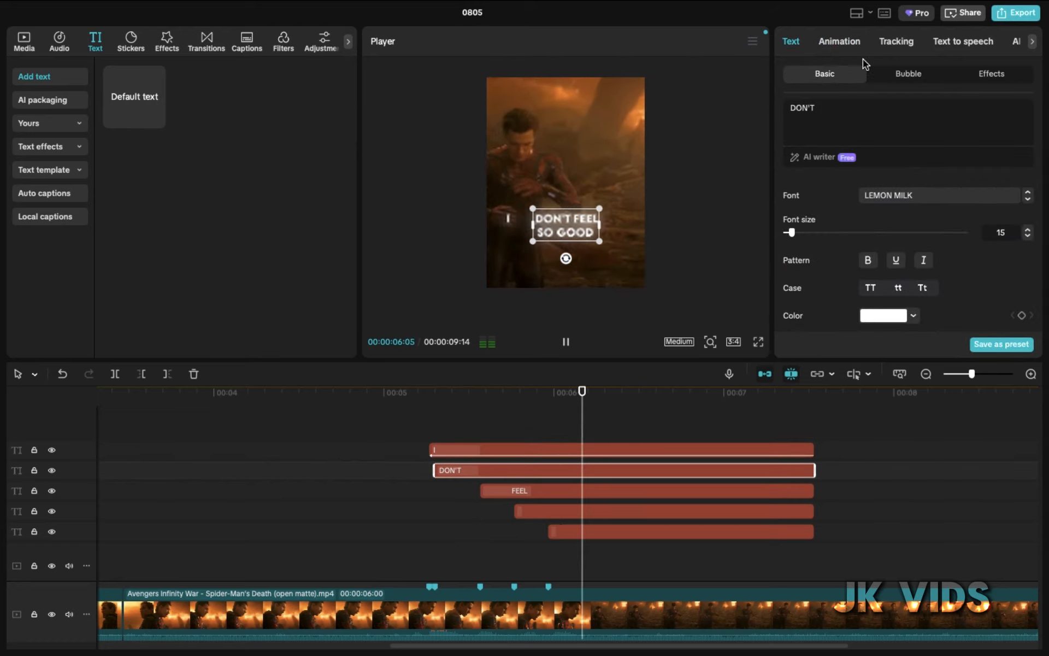
{"action": "left_click", "coordinate": [831, 45]}
{"action": "left_click", "coordinate": [711, 531]}
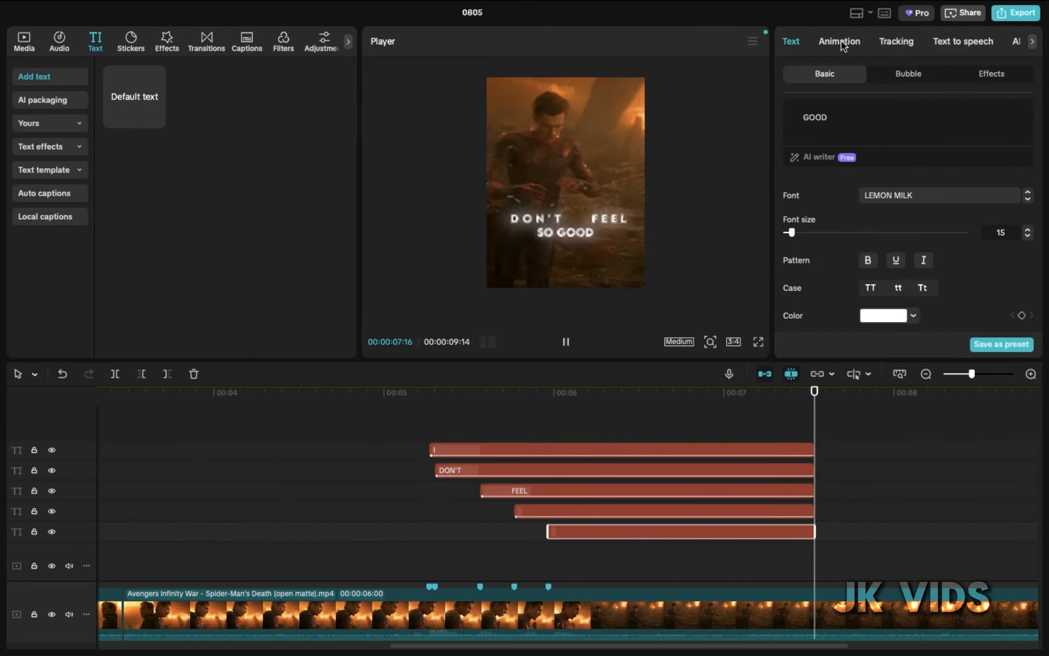
{"action": "left_click", "coordinate": [841, 41]}
Convert the "I" and "DON'T" text clips into separate compound clips.
{"action": "left_click", "coordinate": [529, 448]}
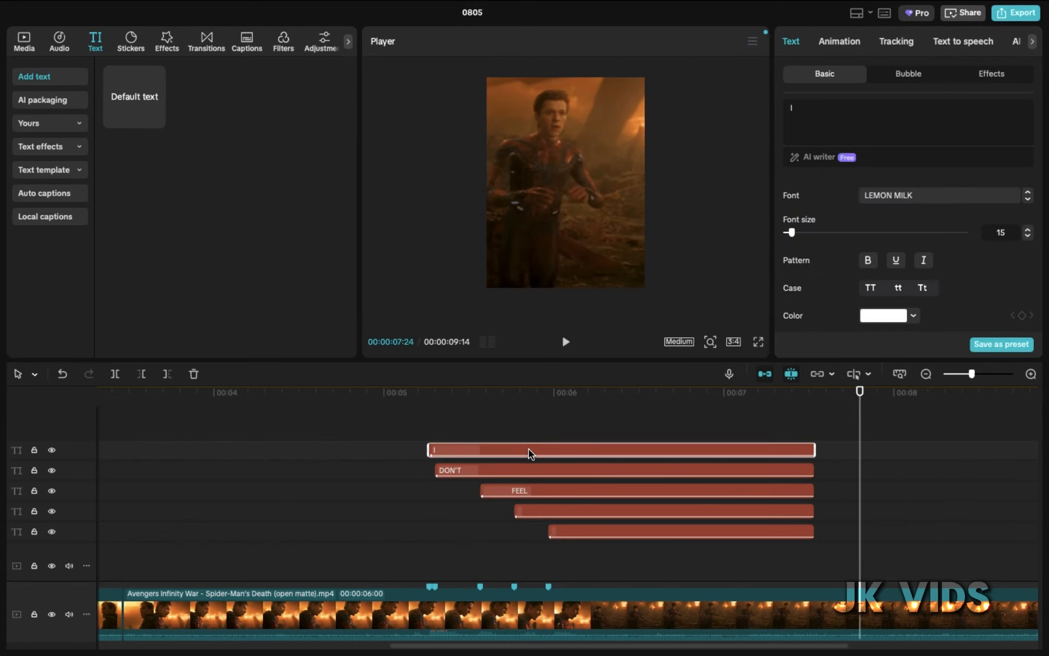
{"action": "right_click", "coordinate": [530, 448]}
{"action": "left_click", "coordinate": [592, 491]}
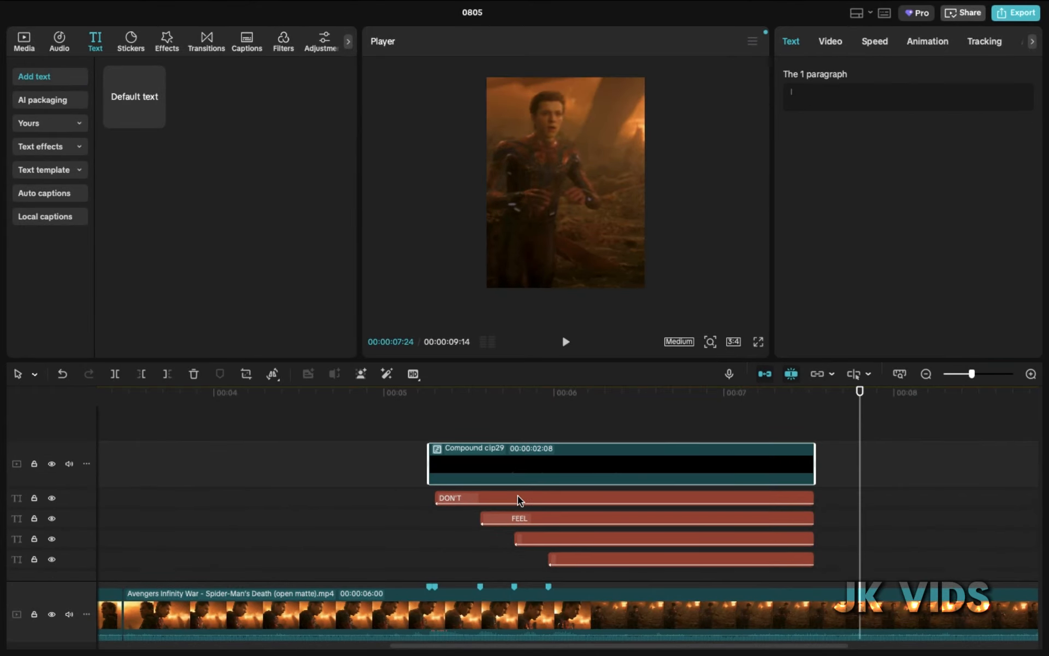
{"action": "left_click", "coordinate": [517, 495]}
{"action": "right_click", "coordinate": [517, 495]}
{"action": "left_click", "coordinate": [587, 493]}
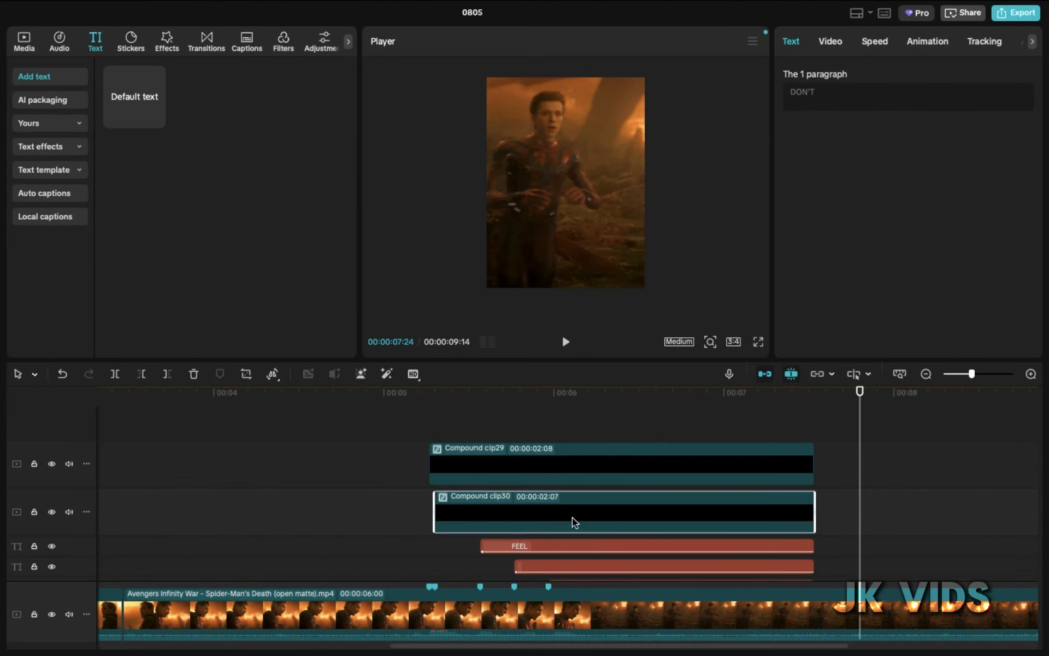
Turn the remaining "FEEL", "SO" and "GOOD" text clips into individual compound clips.
{"action": "left_click", "coordinate": [570, 544]}
{"action": "right_click", "coordinate": [575, 540]}
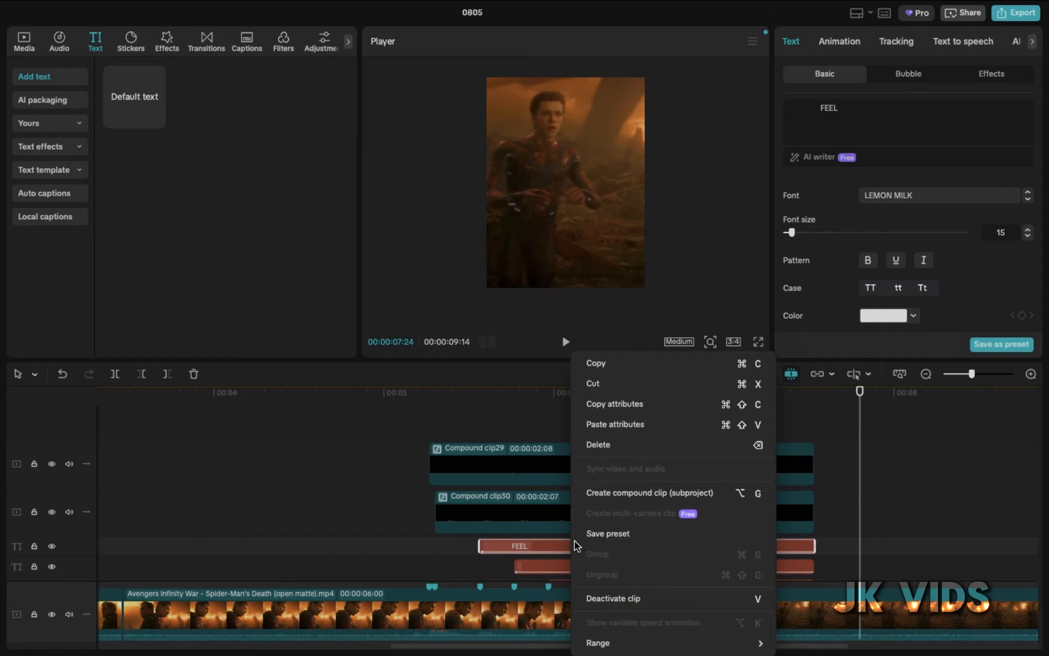
{"action": "left_click", "coordinate": [628, 492]}
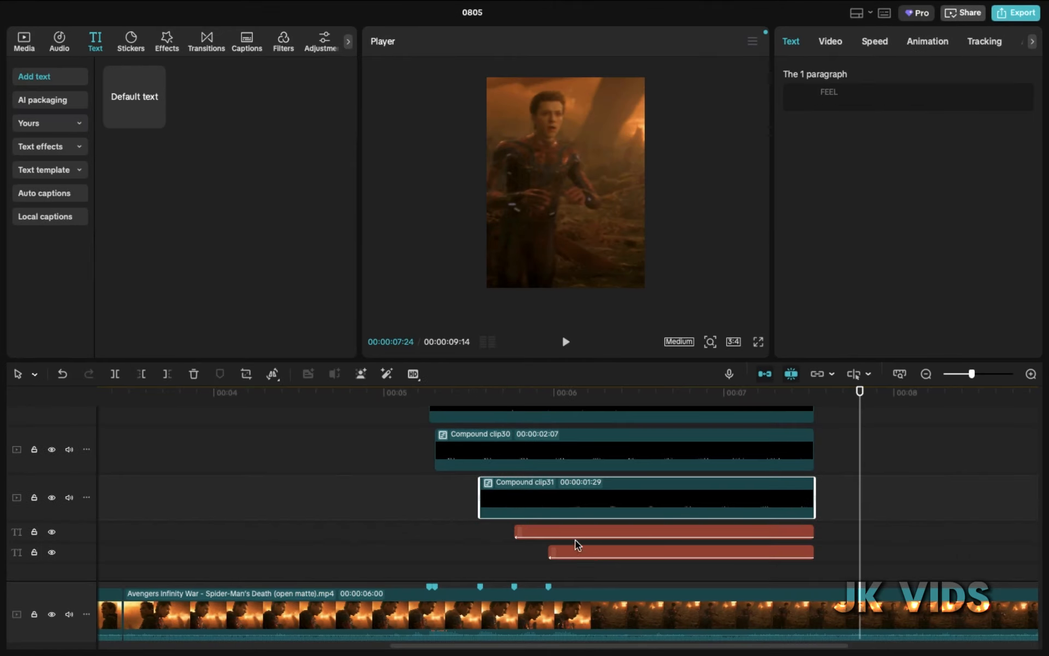
{"action": "left_click", "coordinate": [559, 533]}
{"action": "right_click", "coordinate": [559, 532]}
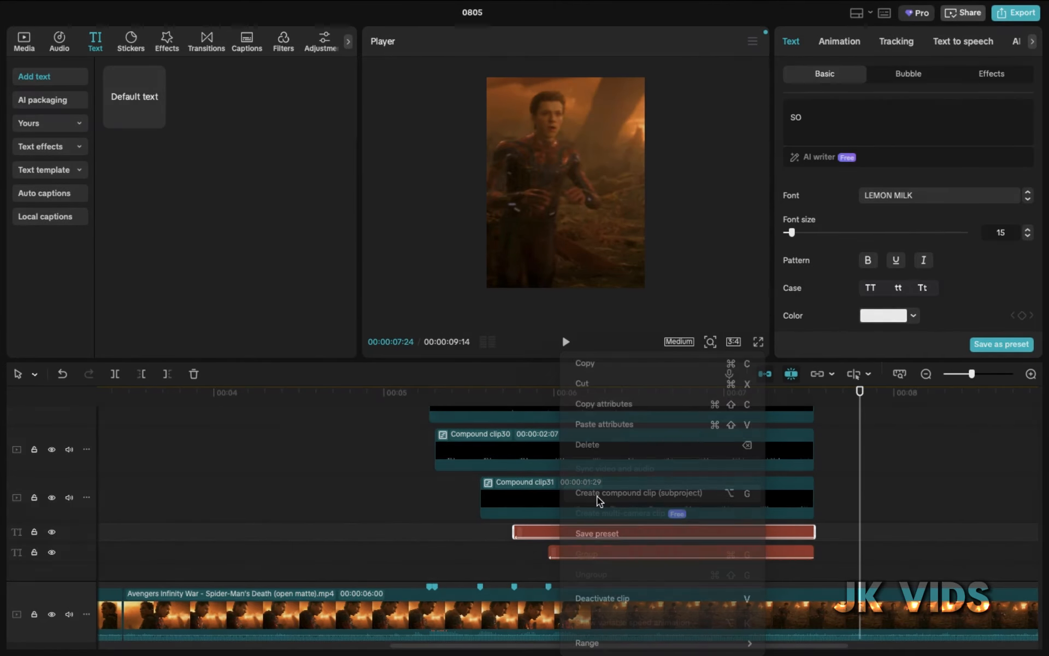
{"action": "left_click", "coordinate": [598, 497]}
{"action": "left_click", "coordinate": [614, 551]}
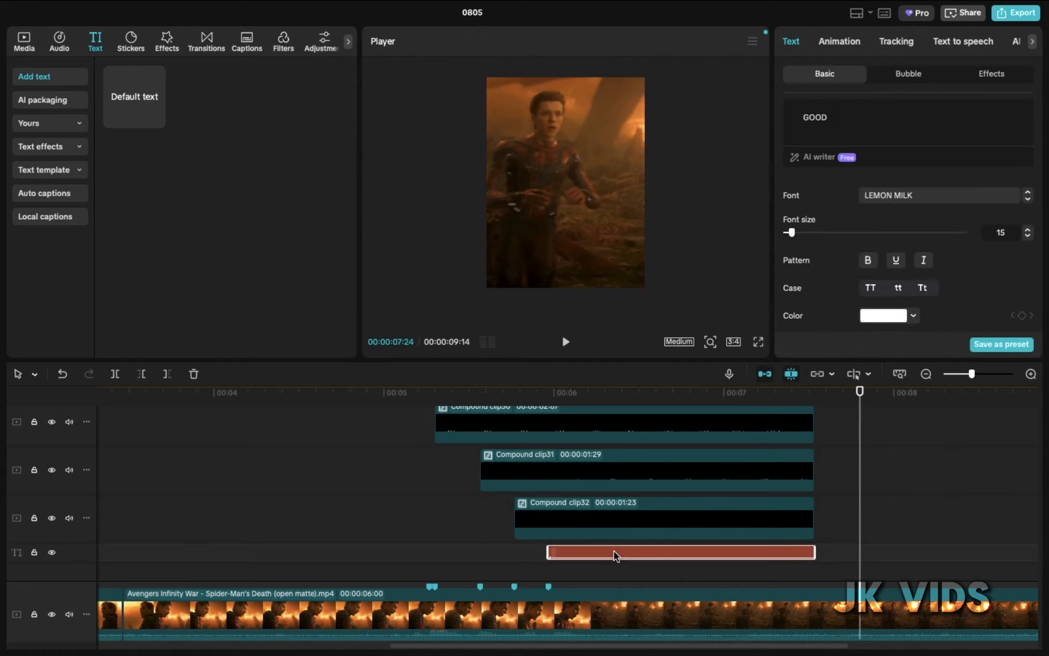
{"action": "right_click", "coordinate": [615, 551]}
{"action": "left_click", "coordinate": [667, 490]}
Apply the Fade In animation to the "I" compound clip and play back the start of the caption.
{"action": "scroll", "coordinate": [596, 499], "scroll_direction": "up", "scroll_amount": 2}
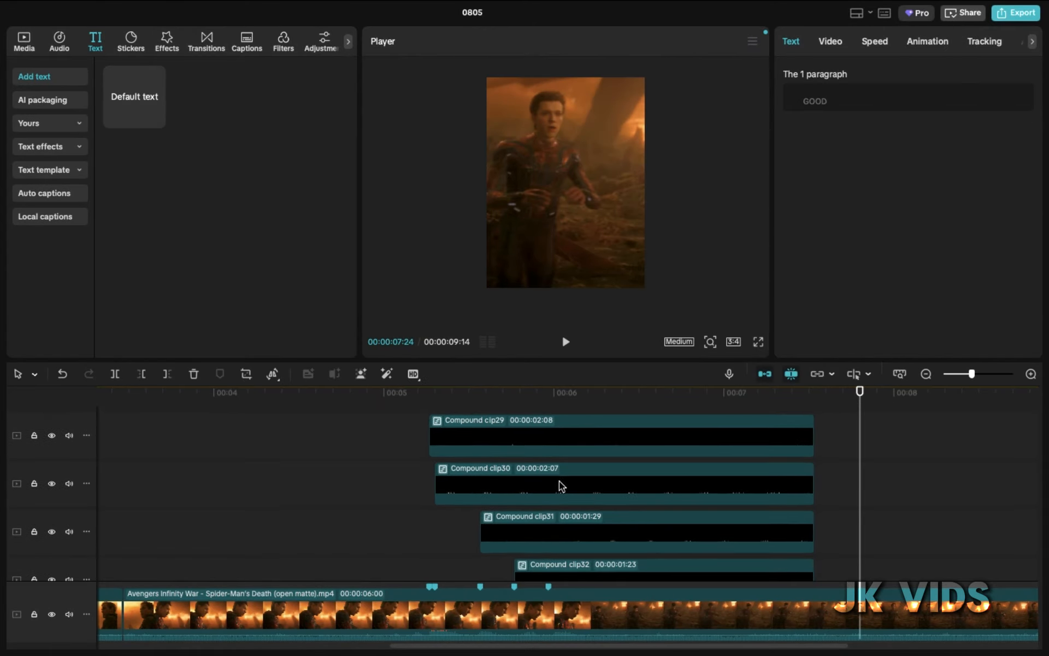
{"action": "left_click", "coordinate": [493, 441]}
{"action": "left_click", "coordinate": [907, 44]}
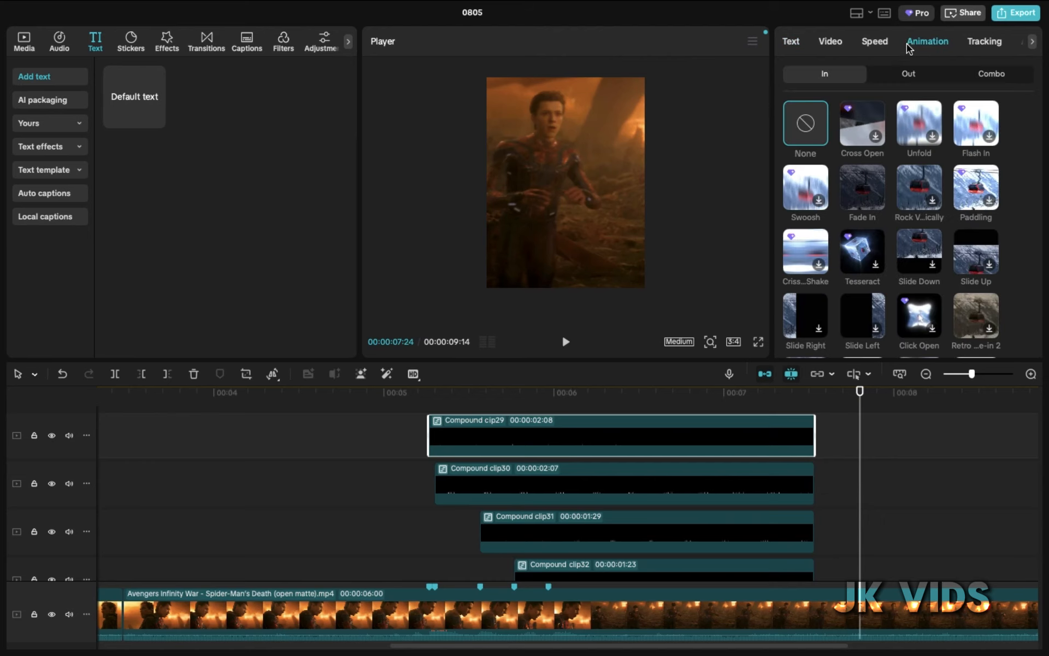
{"action": "left_click", "coordinate": [863, 189]}
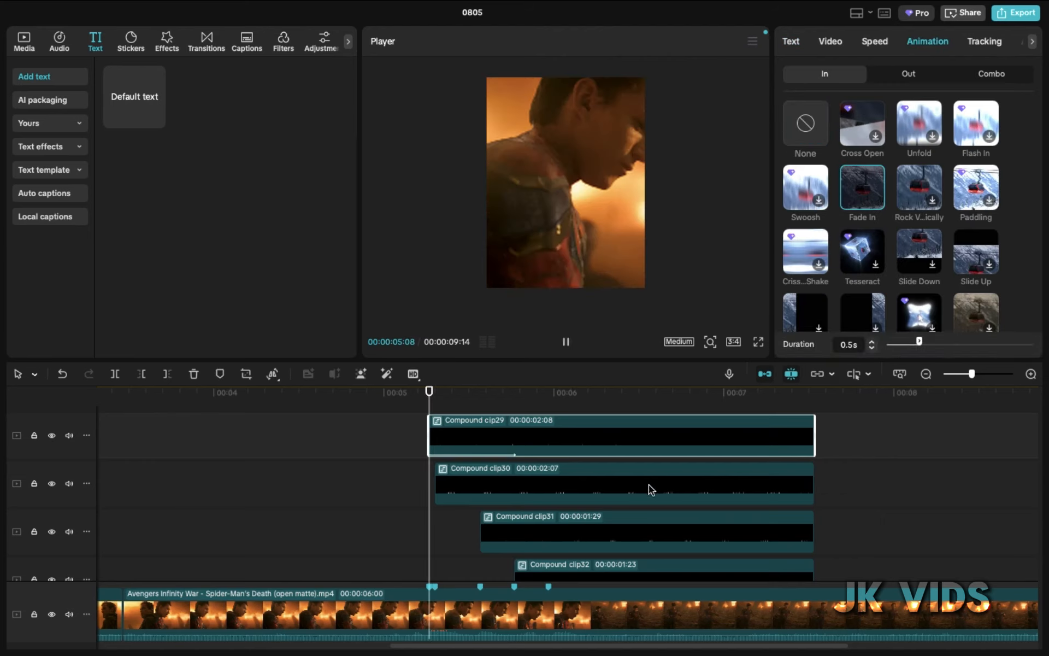
{"action": "left_click", "coordinate": [605, 485]}
{"action": "left_click", "coordinate": [569, 436]}
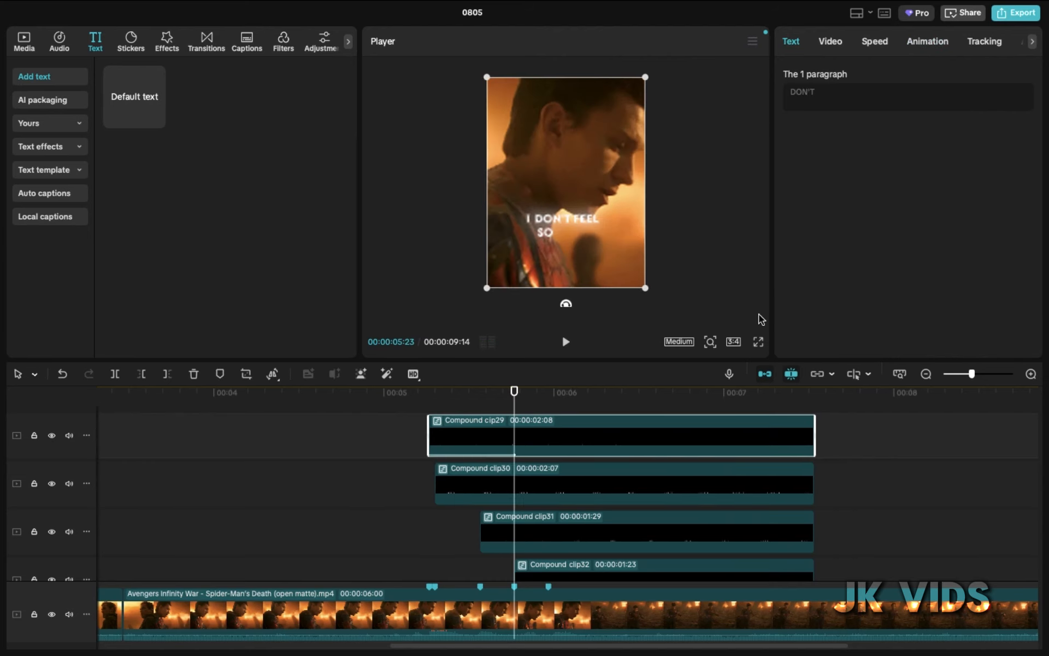
{"action": "left_click", "coordinate": [428, 404]}
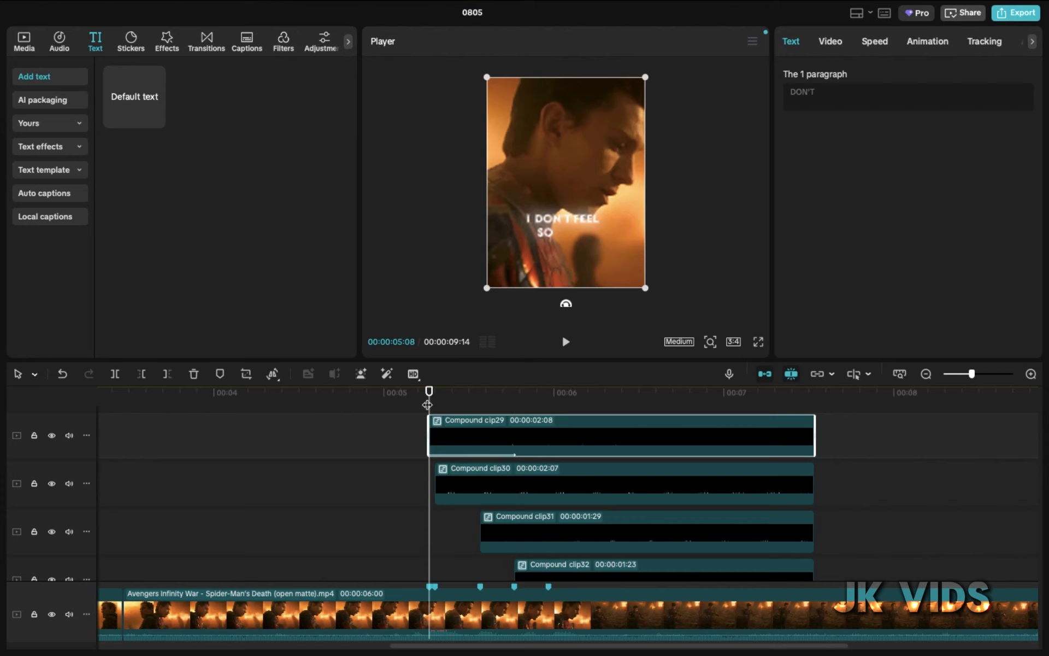
{"action": "key", "text": "space"}
{"action": "key", "text": "space"}
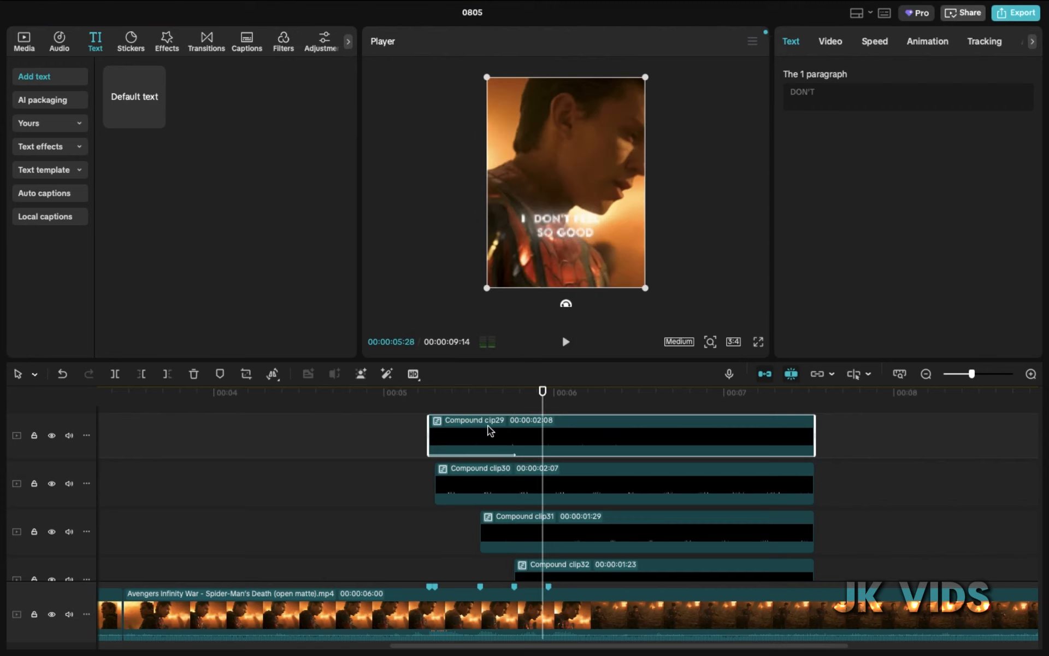
{"action": "left_click", "coordinate": [422, 394]}
{"action": "key", "text": "space"}
{"action": "key", "text": "space"}
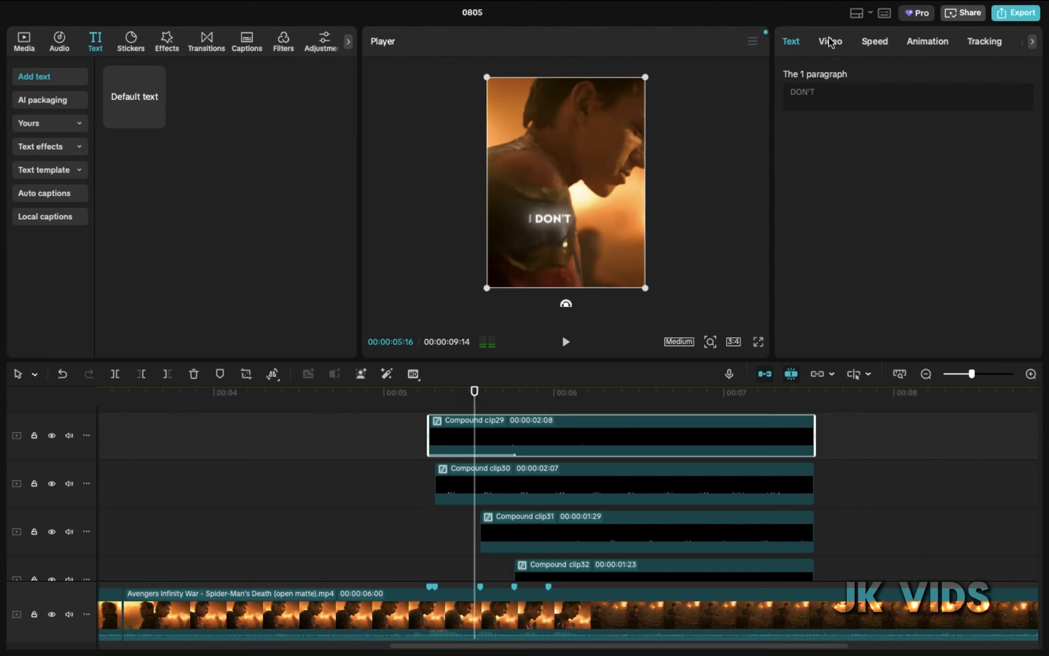
Set the Fade In duration of the "I" compound clip to 0.4 s.
{"action": "left_click", "coordinate": [830, 43]}
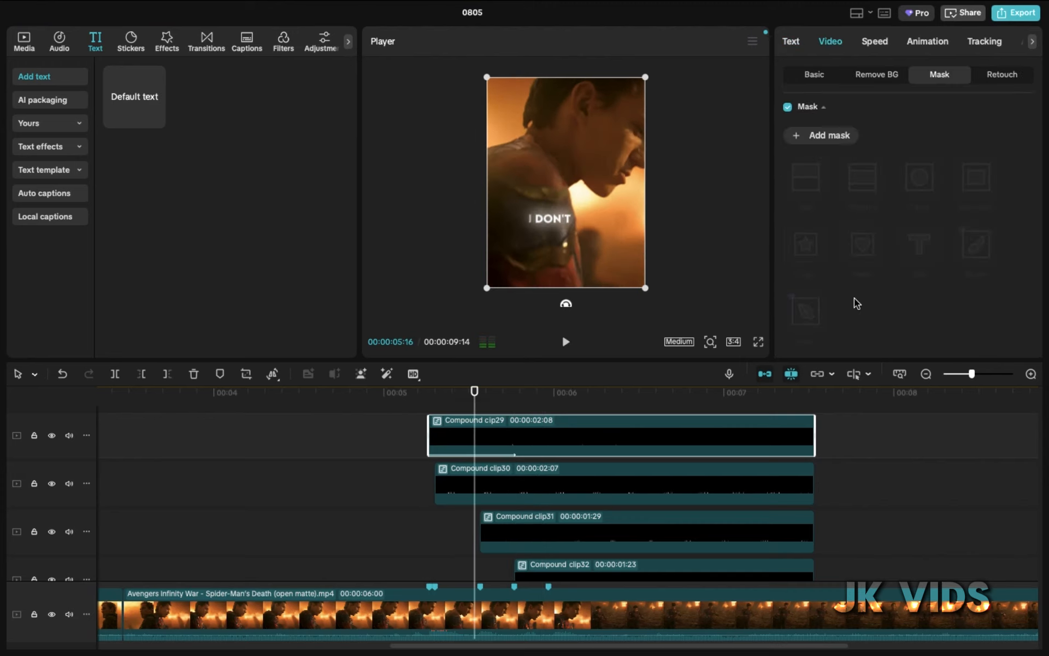
{"action": "left_click", "coordinate": [814, 76]}
{"action": "left_click", "coordinate": [933, 43]}
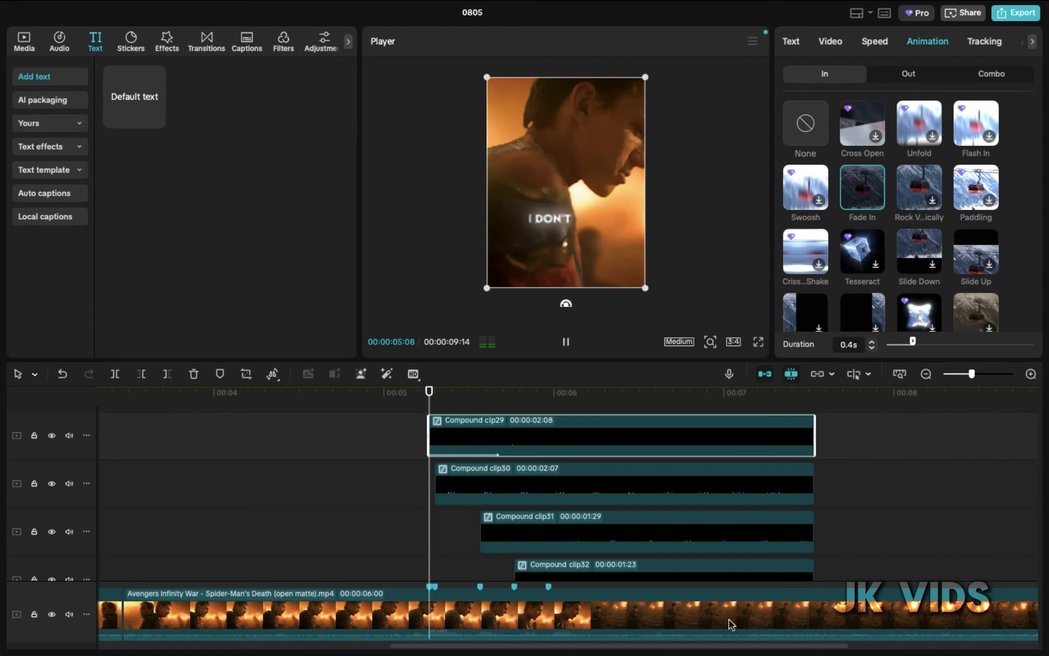
Apply the Fade In animation to the "DON'T" compound clip with the same 0.4 s duration.
{"action": "left_click", "coordinate": [647, 494]}
{"action": "left_click", "coordinate": [918, 44]}
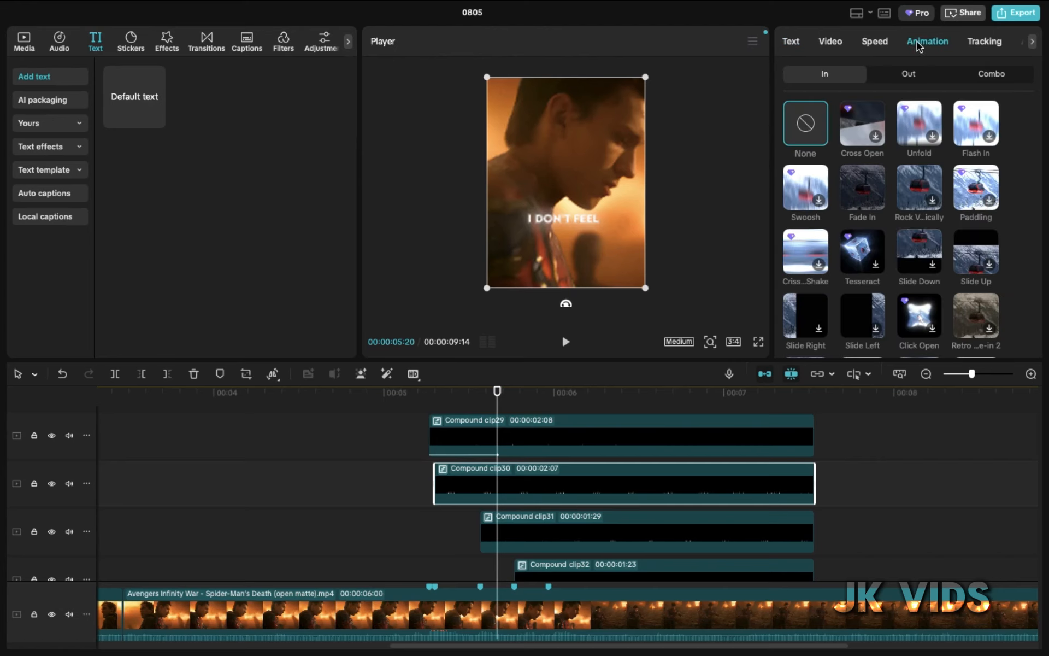
{"action": "left_click", "coordinate": [851, 188]}
Apply the Fade In animation to the "FEEL" and "SO" compound clips with a duration of 0.4 s.
{"action": "left_click", "coordinate": [643, 522]}
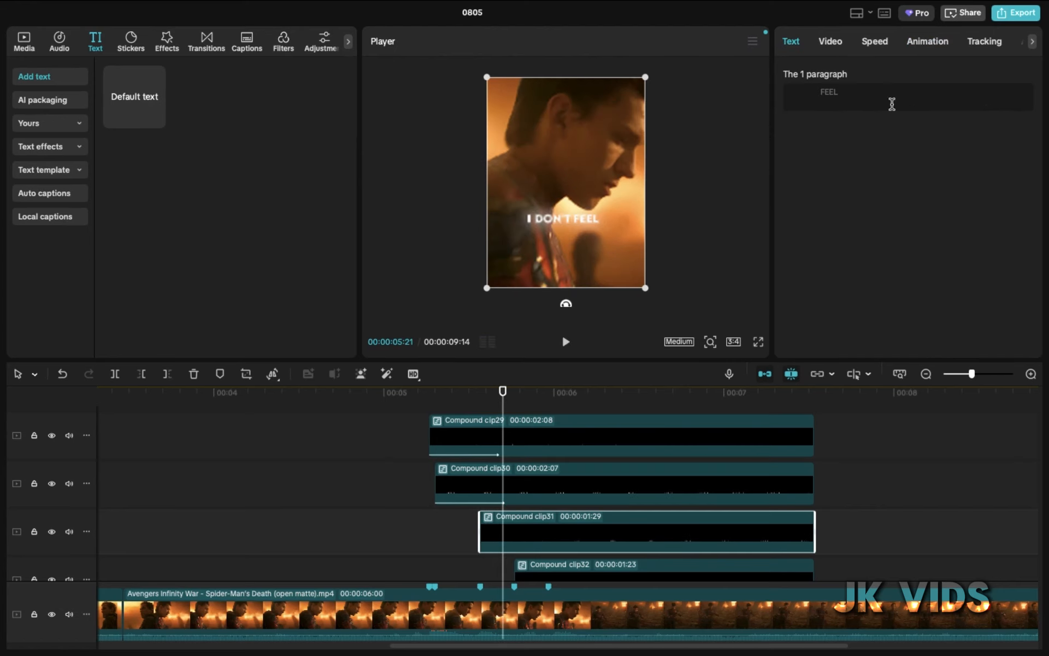
{"action": "left_click", "coordinate": [927, 43]}
{"action": "left_click", "coordinate": [866, 195]}
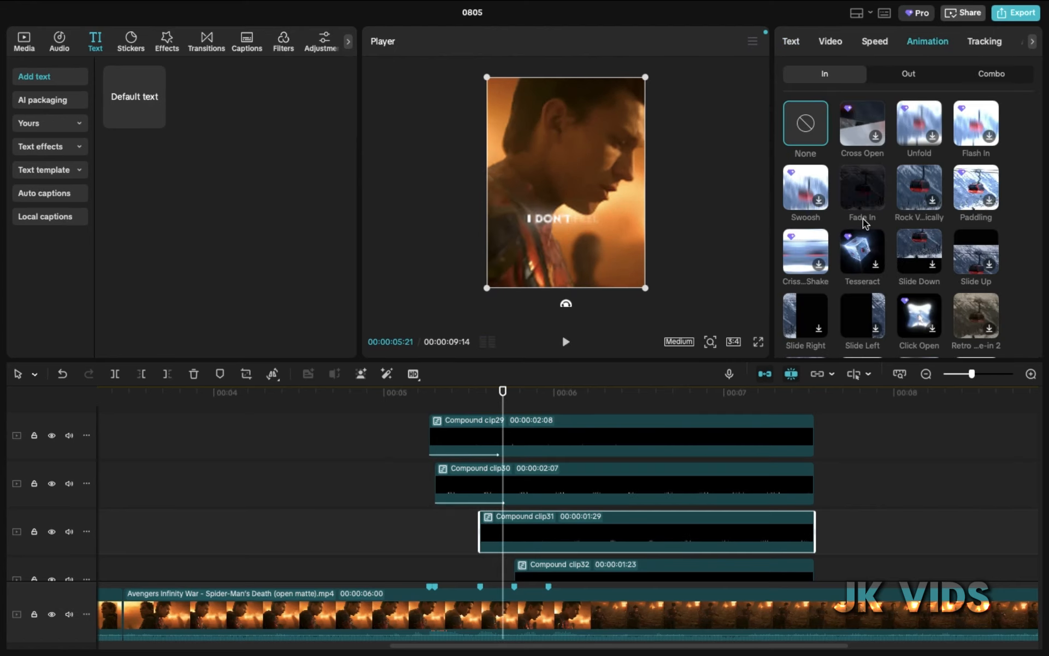
{"action": "left_click", "coordinate": [849, 344]}
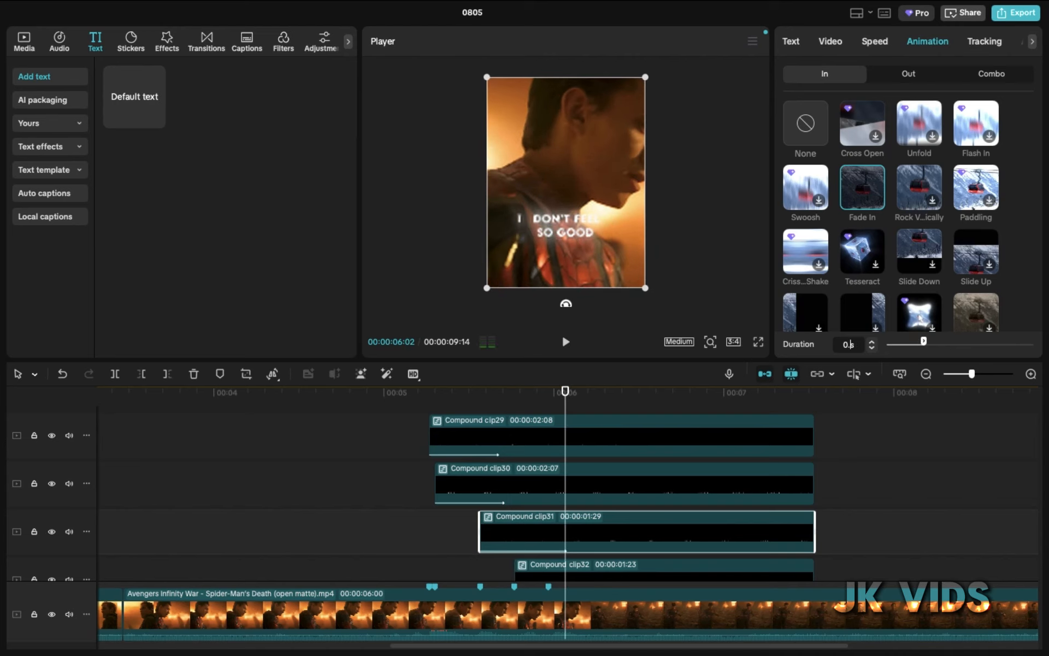
{"action": "type", "text": "0.4"}
{"action": "key", "text": "Return"}
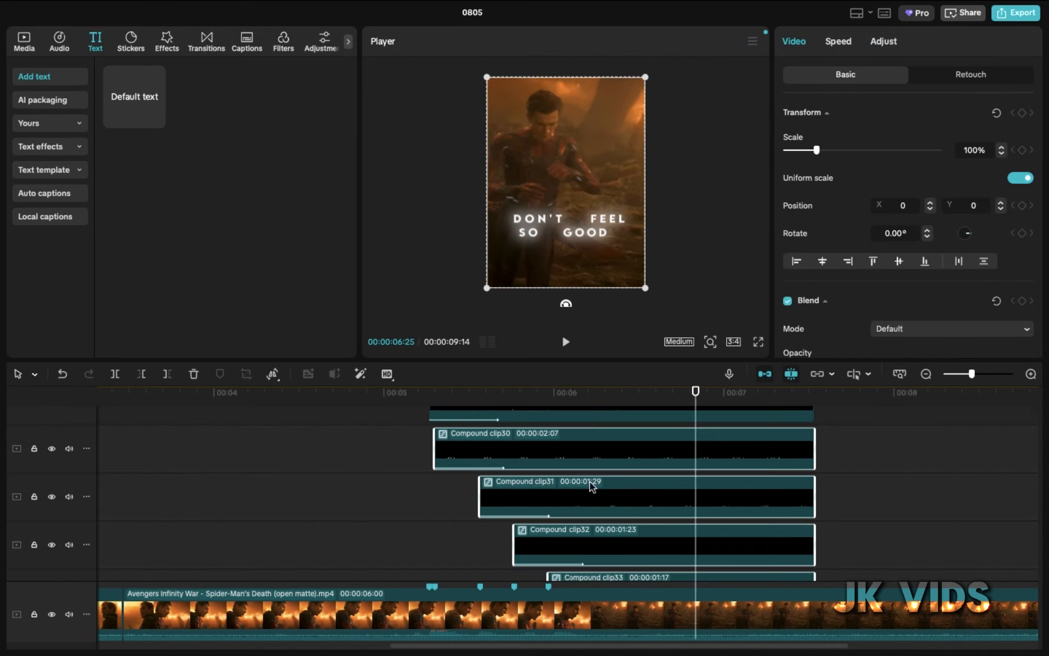
Combine the five word clips of the caption into a single compound clip and play the caption back.
{"action": "scroll", "coordinate": [593, 493], "scroll_direction": "up", "scroll_amount": 2}
{"action": "left_click", "coordinate": [529, 436], "text": "ctrl"}
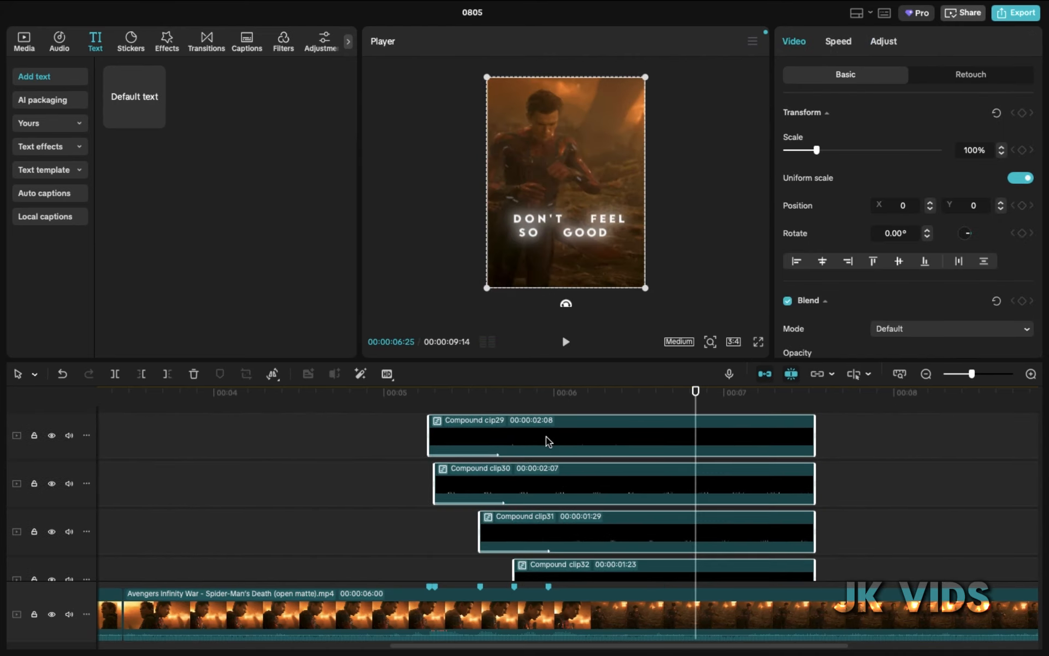
{"action": "right_click", "coordinate": [546, 436]}
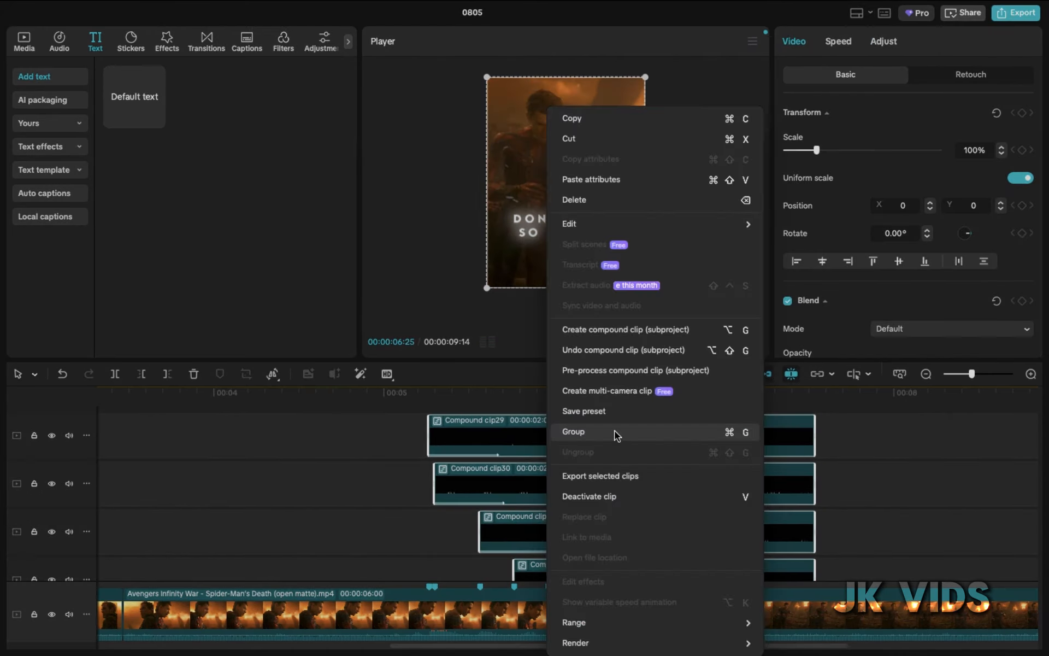
{"action": "left_click", "coordinate": [628, 329]}
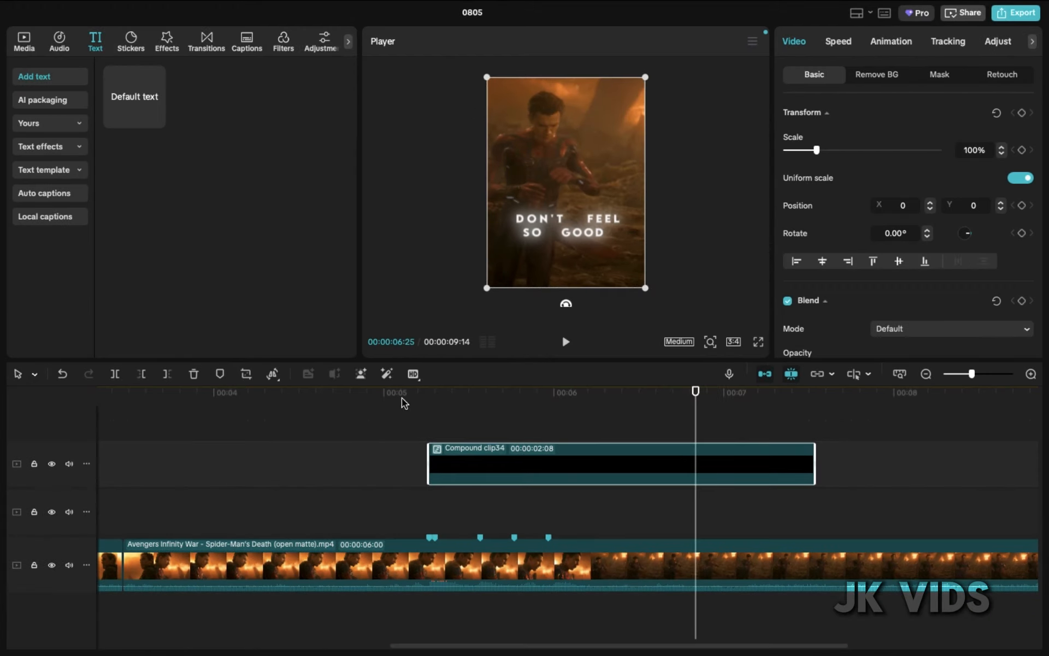
{"action": "left_click", "coordinate": [420, 395]}
{"action": "key", "text": "space"}
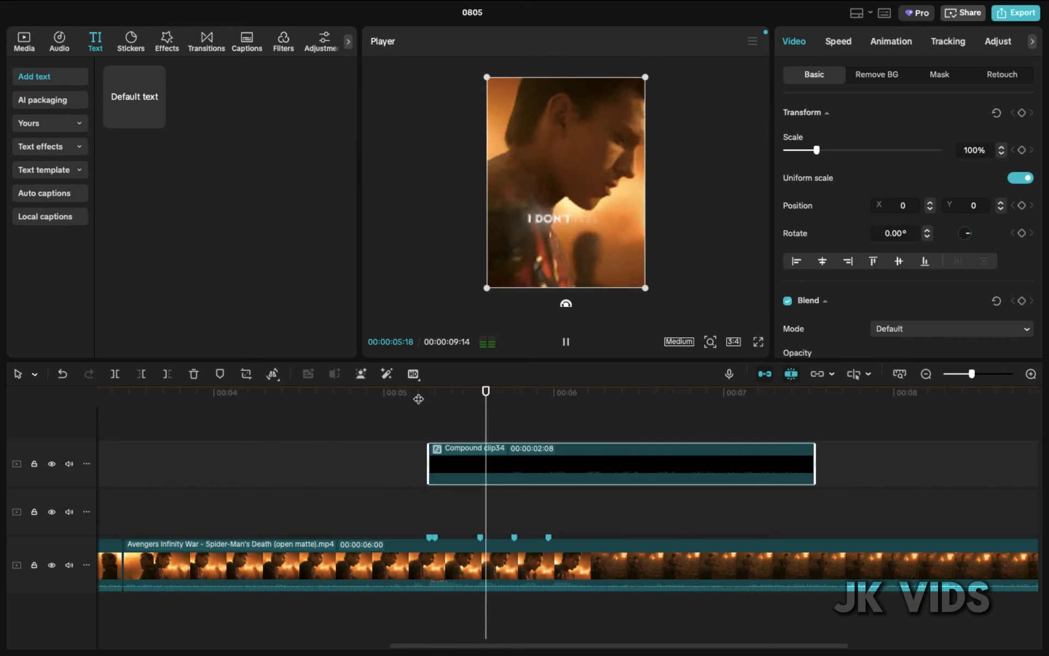
{"action": "key", "text": "space"}
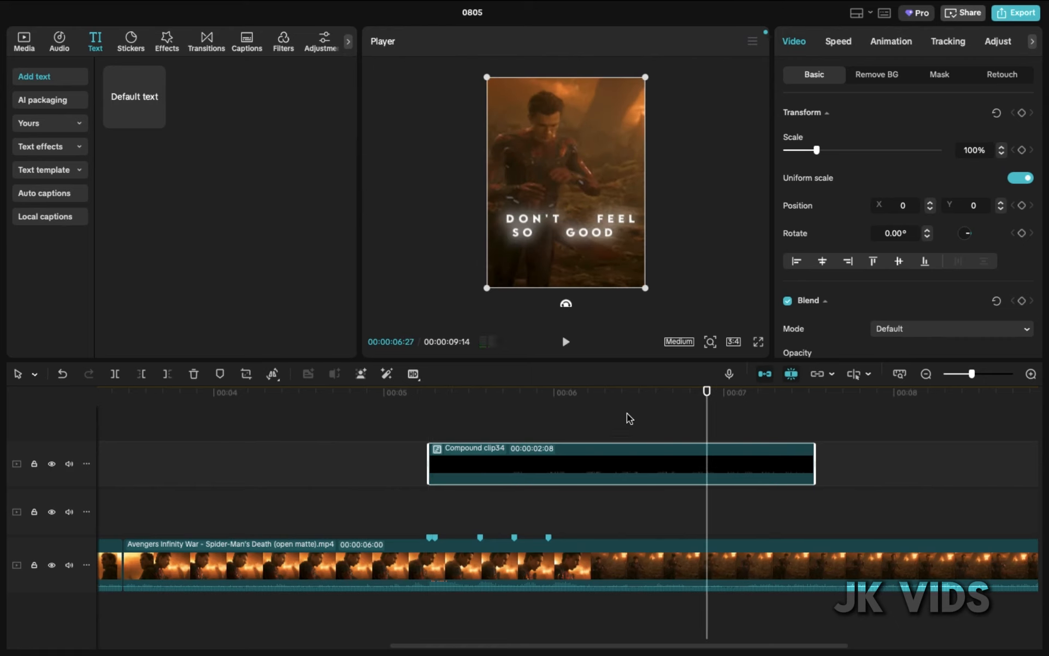
At 00:00:06:16, add a Split mask rotated 90° to the combined caption clip and move it to X -720.
{"action": "left_click_drag", "start_coordinate": [630, 402], "coordinate": [642, 426]}
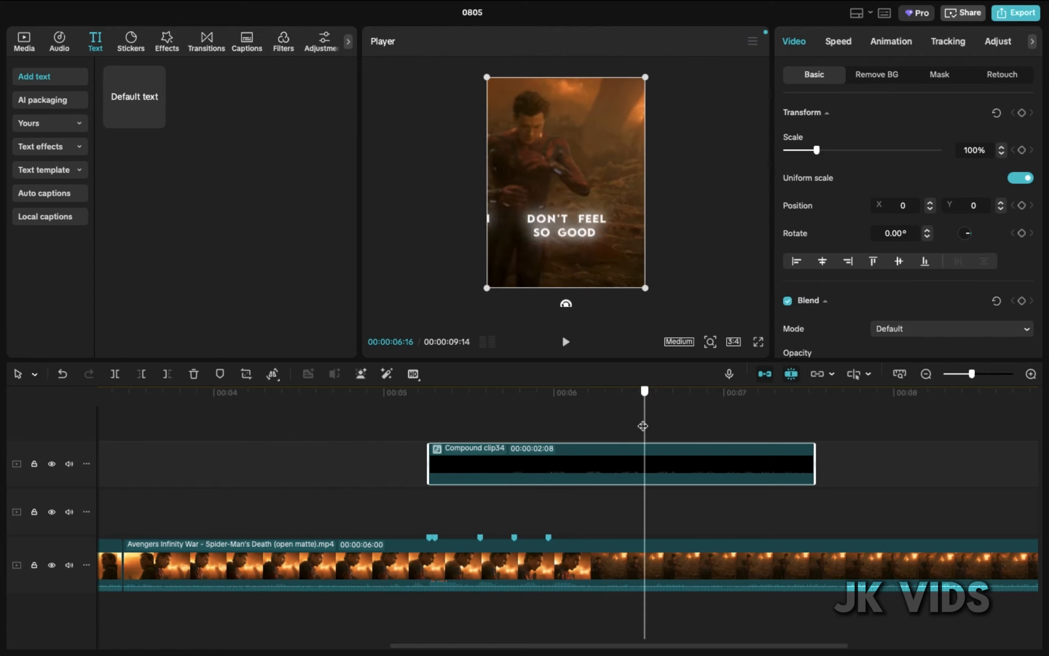
{"action": "left_click", "coordinate": [891, 42]}
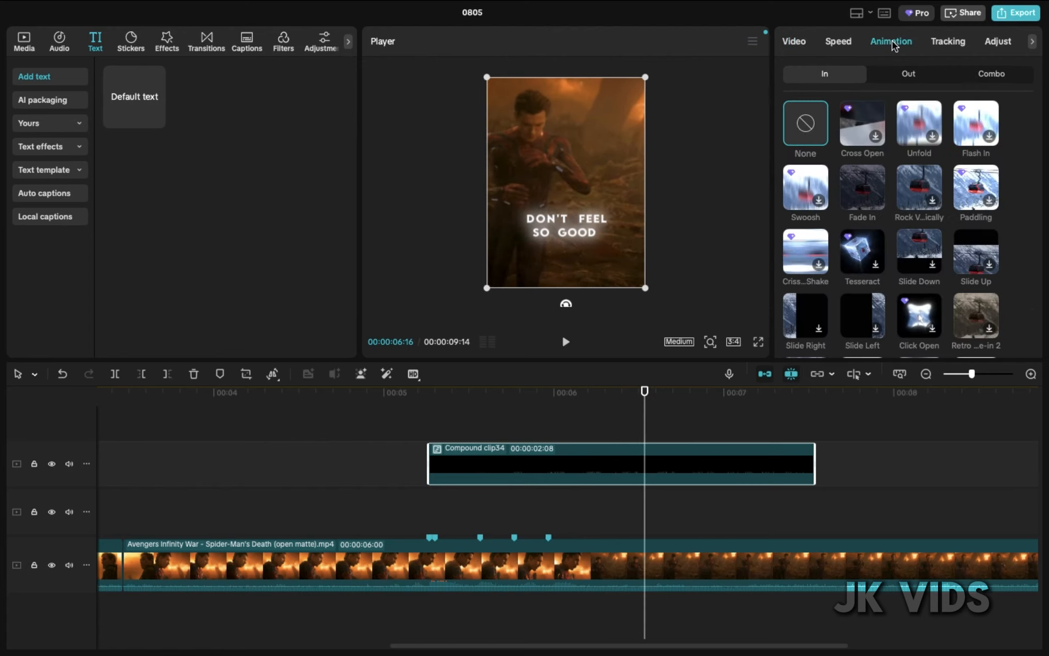
{"action": "left_click", "coordinate": [788, 40]}
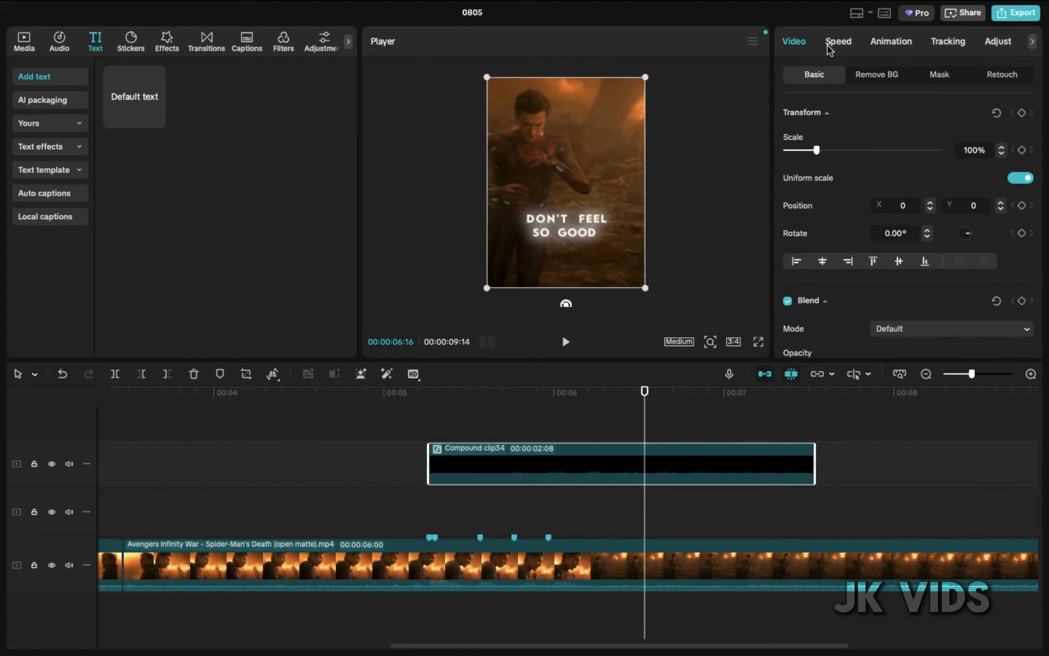
{"action": "left_click", "coordinate": [951, 76]}
{"action": "left_click", "coordinate": [826, 134]}
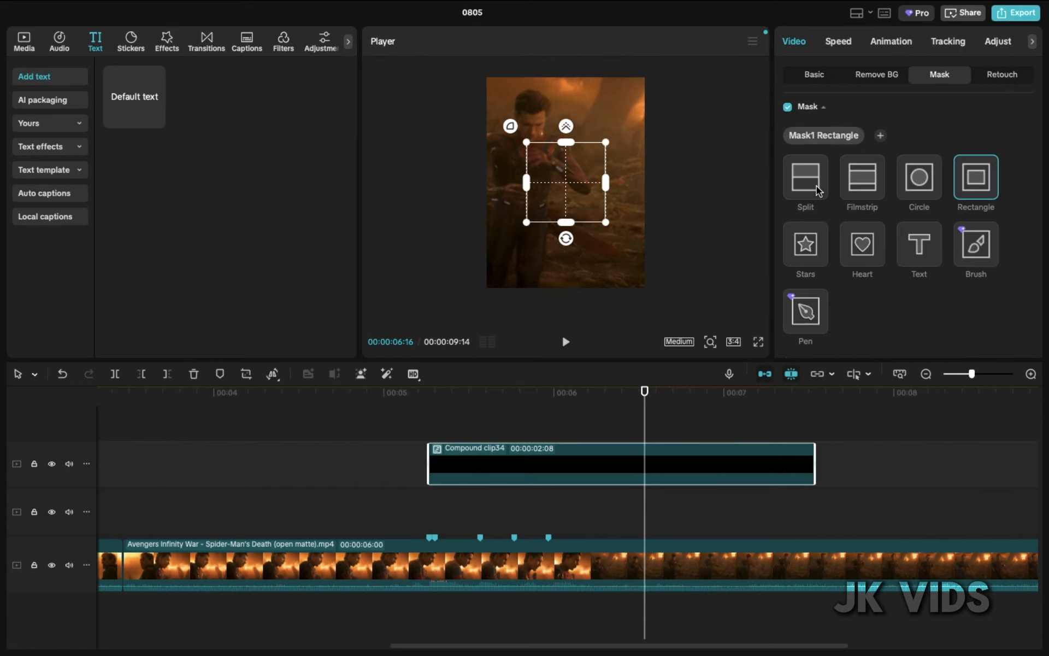
{"action": "left_click", "coordinate": [817, 186]}
{"action": "left_click_drag", "start_coordinate": [566, 200], "coordinate": [474, 187]}
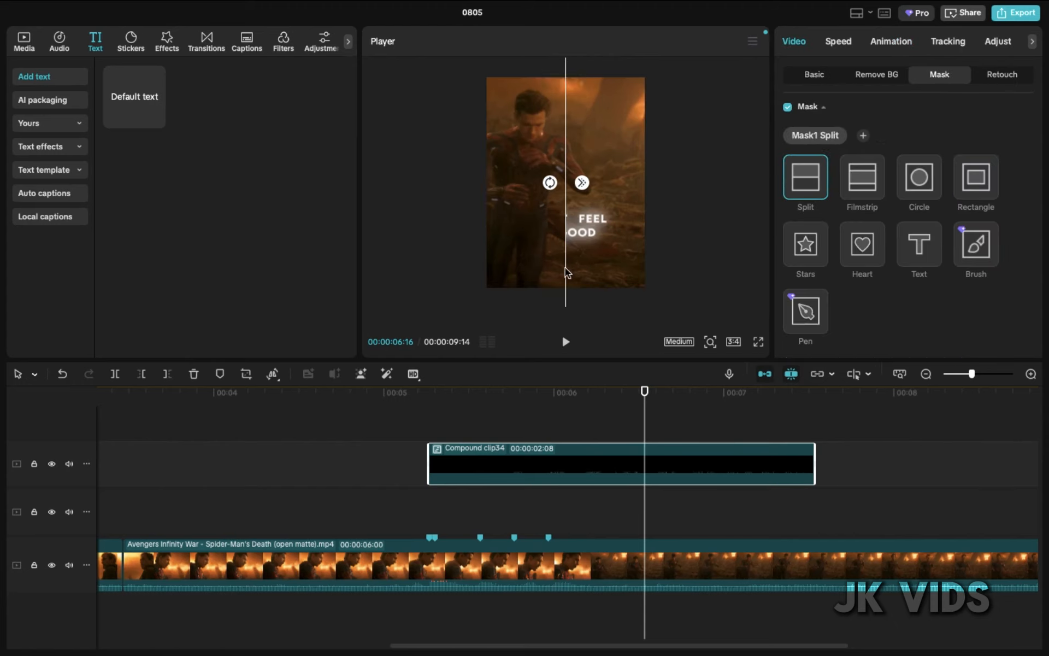
Set the split mask's feather to 75 and add a position keyframe at 00:00:06:16.
{"action": "scroll", "coordinate": [808, 250], "scroll_direction": "down", "scroll_amount": 3}
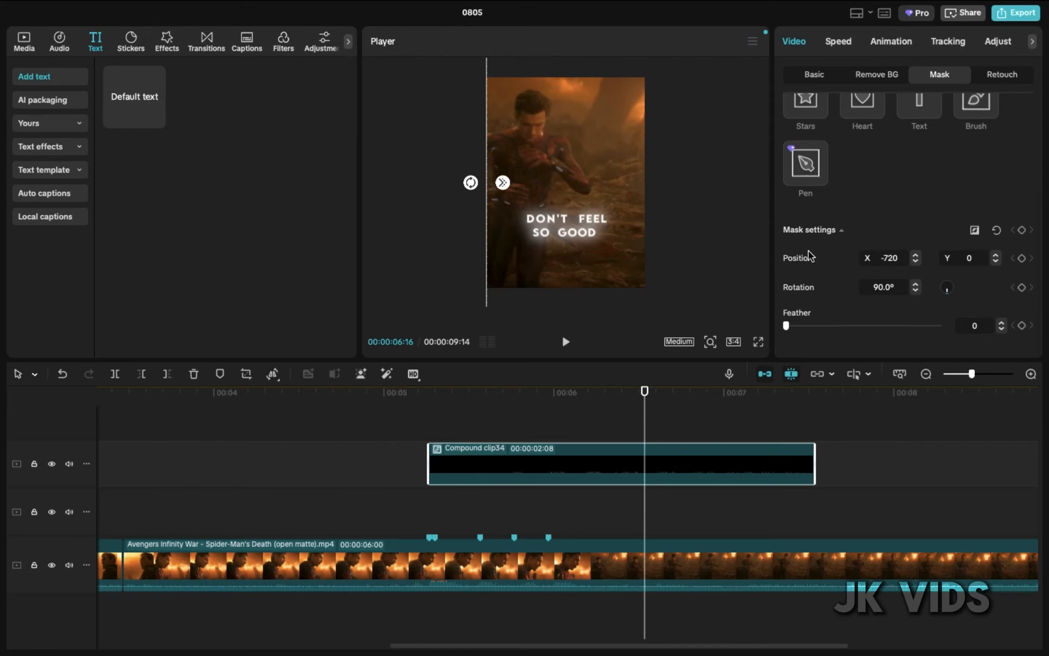
{"action": "left_click", "coordinate": [983, 322]}
{"action": "type", "text": "7"}
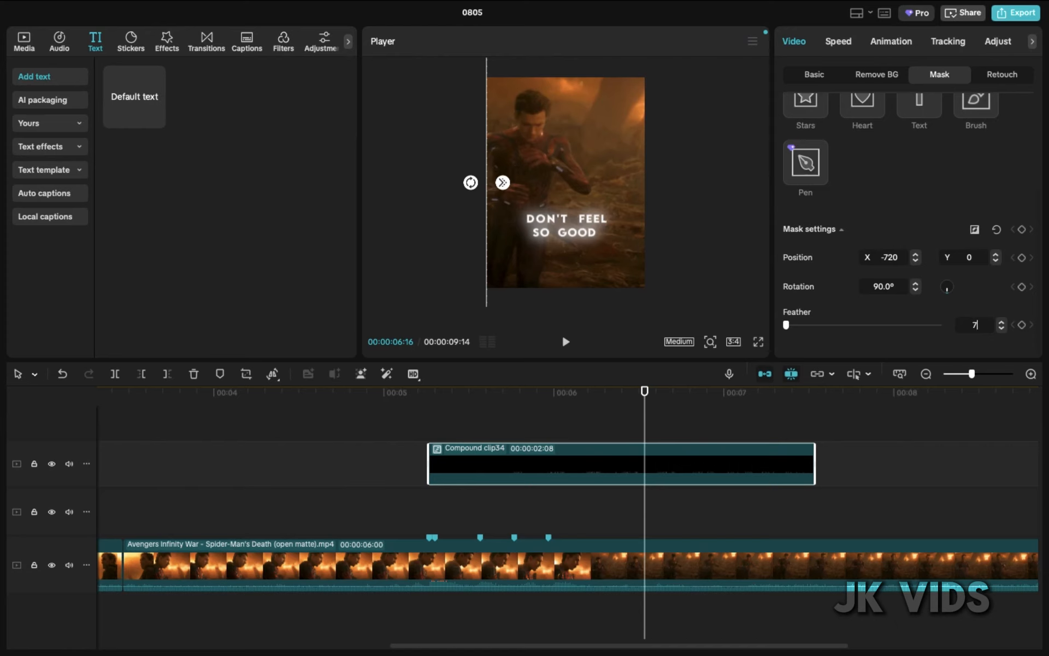
{"action": "type", "text": "5"}
{"action": "key", "text": "Return"}
{"action": "left_click", "coordinate": [1022, 257]}
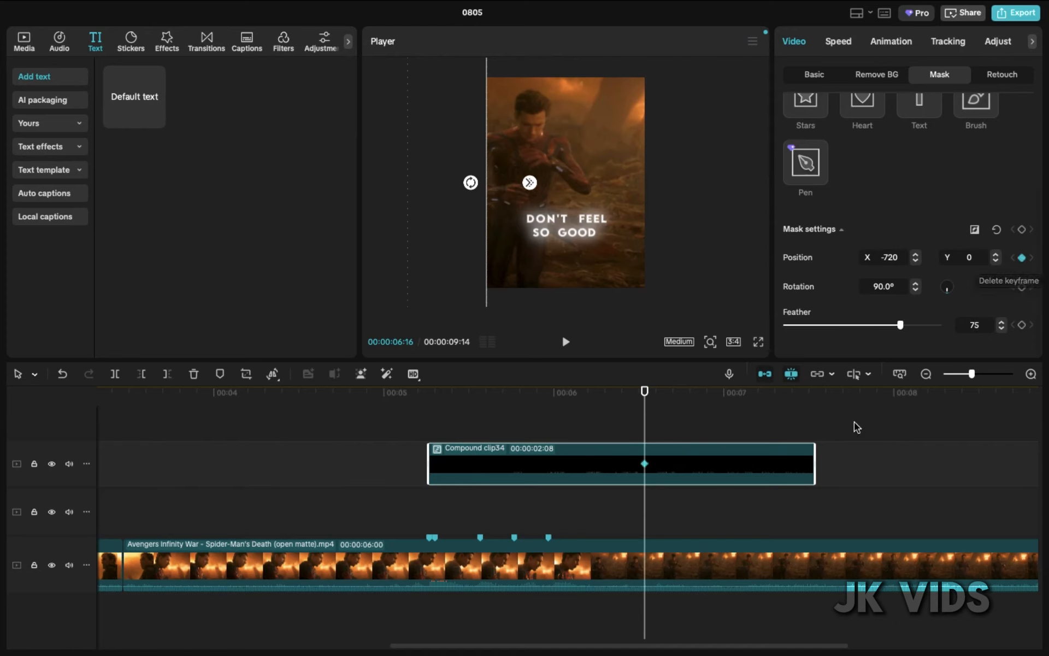
At 00:00:07:04, set the mask's X position to 1500 and play back the caption's wipe-out.
{"action": "key", "text": "space"}
{"action": "key", "text": "space"}
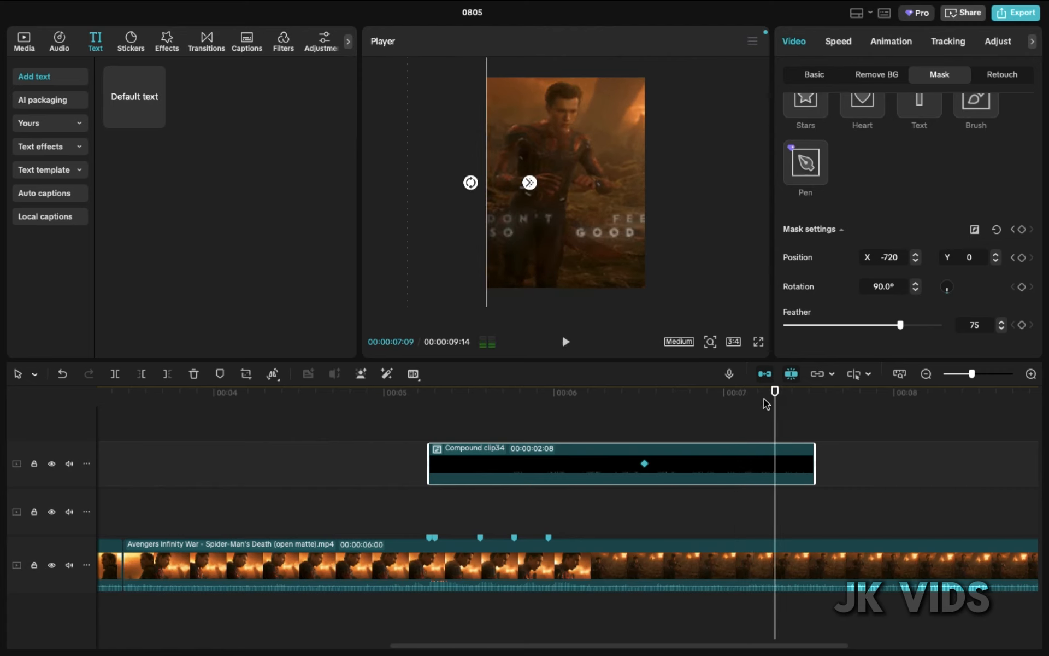
{"action": "left_click_drag", "start_coordinate": [769, 401], "coordinate": [745, 407]}
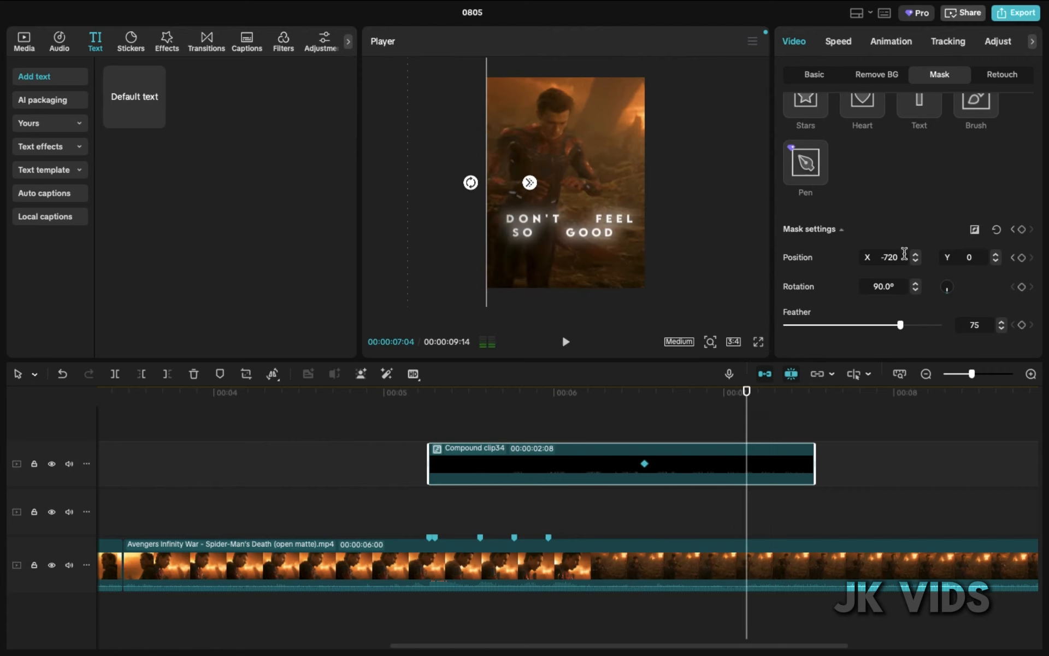
{"action": "left_click_drag", "start_coordinate": [902, 257], "coordinate": [560, 260]}
{"action": "type", "text": "1500"}
{"action": "key", "text": "Return"}
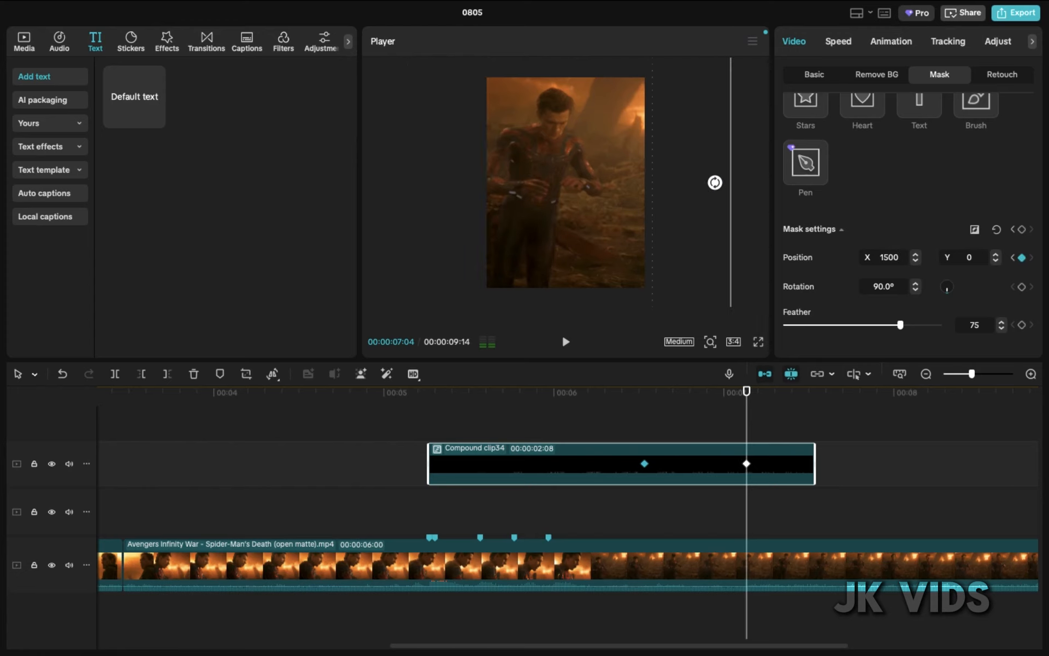
{"action": "left_click", "coordinate": [526, 403]}
{"action": "key", "text": "space"}
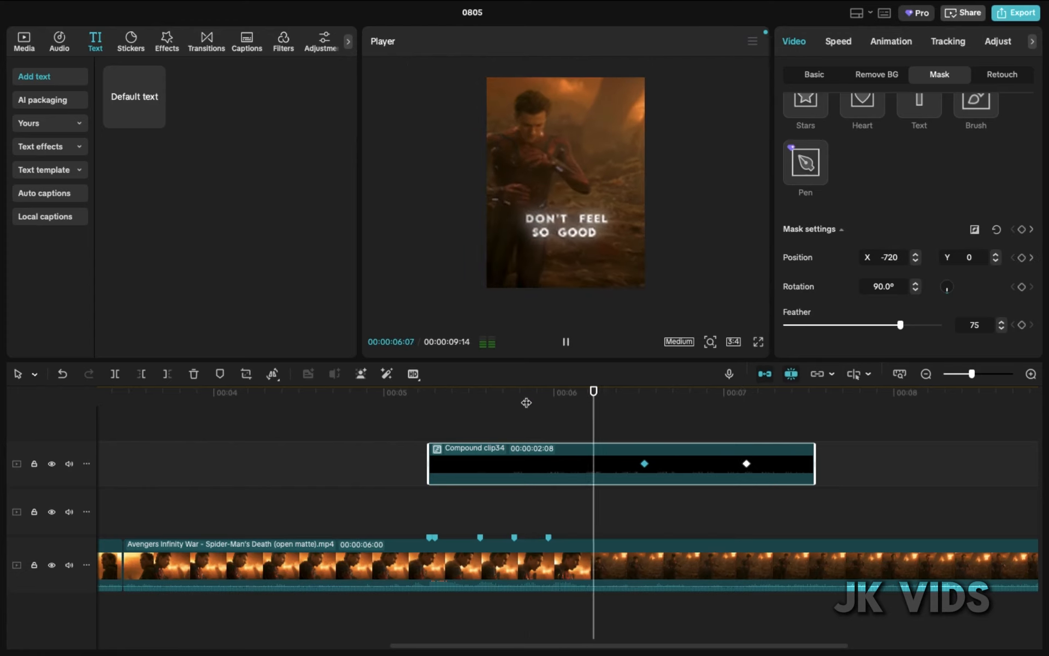
{"action": "key", "text": "space"}
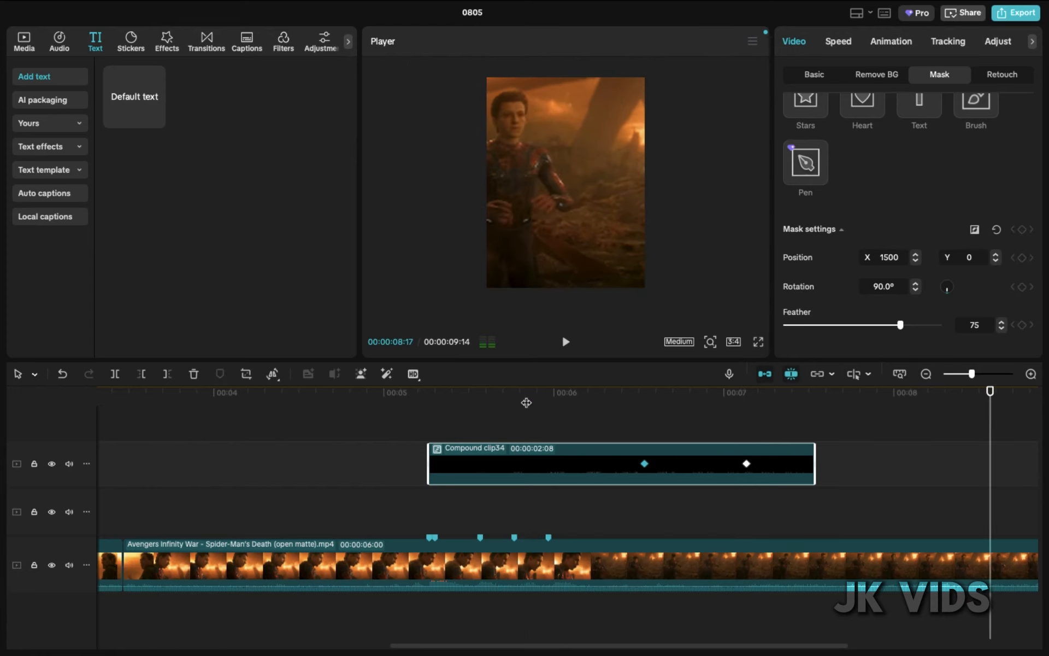
Play the footage following the caption and add a default text at 00:00:08:23.
{"action": "scroll", "coordinate": [692, 468], "scroll_direction": "right", "scroll_amount": 5}
{"action": "left_click", "coordinate": [692, 561]}
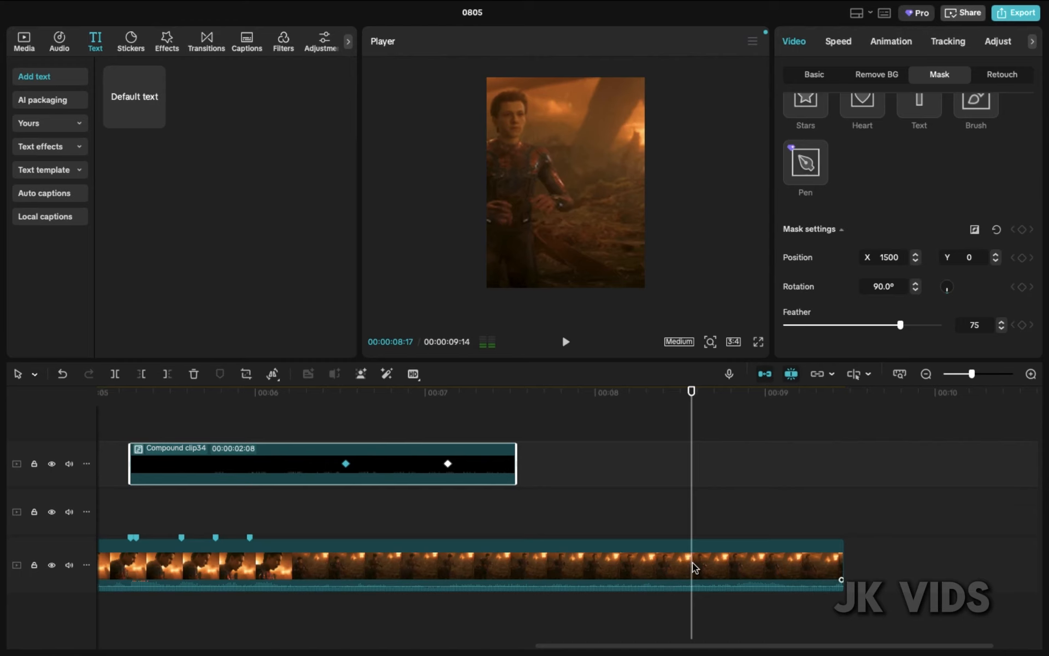
{"action": "left_click", "coordinate": [515, 394]}
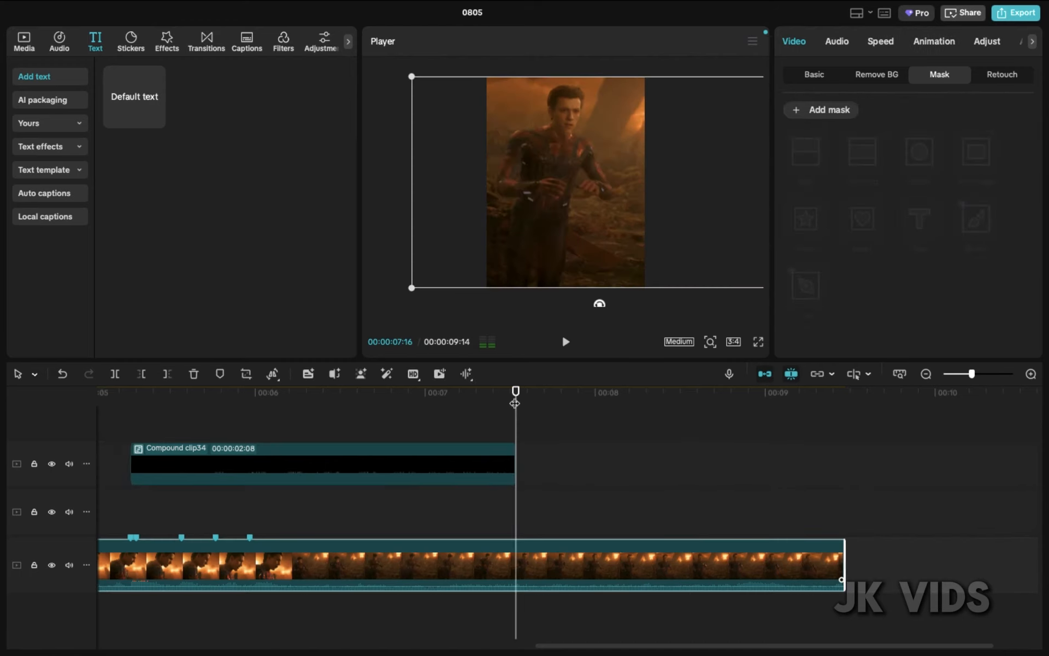
{"action": "key", "text": "space"}
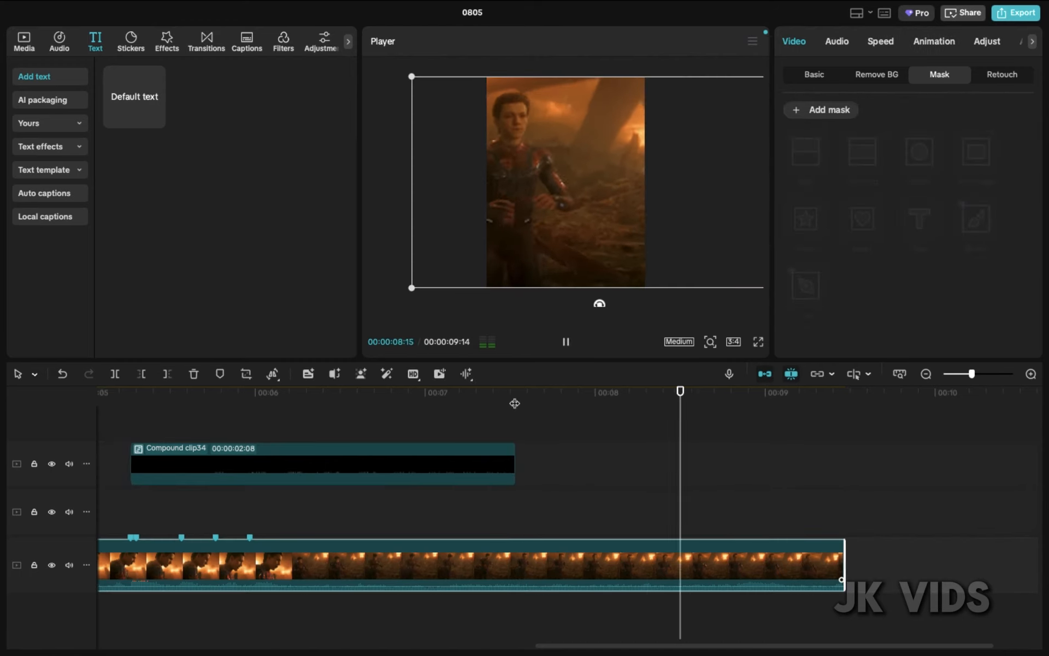
{"action": "key", "text": "space"}
{"action": "left_click", "coordinate": [725, 402]}
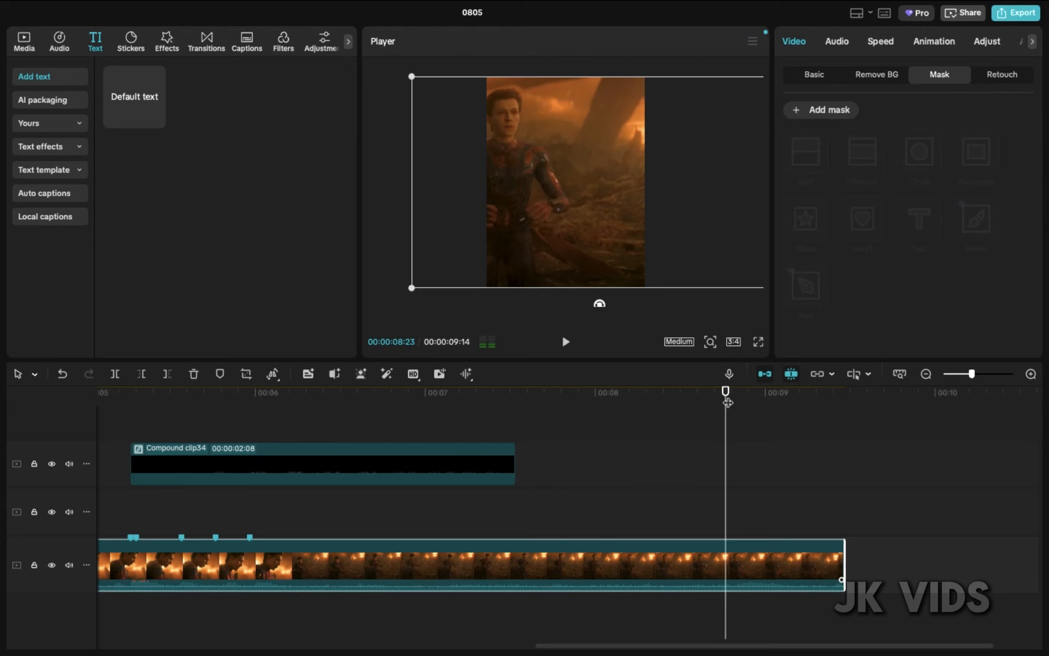
{"action": "left_click", "coordinate": [161, 124]}
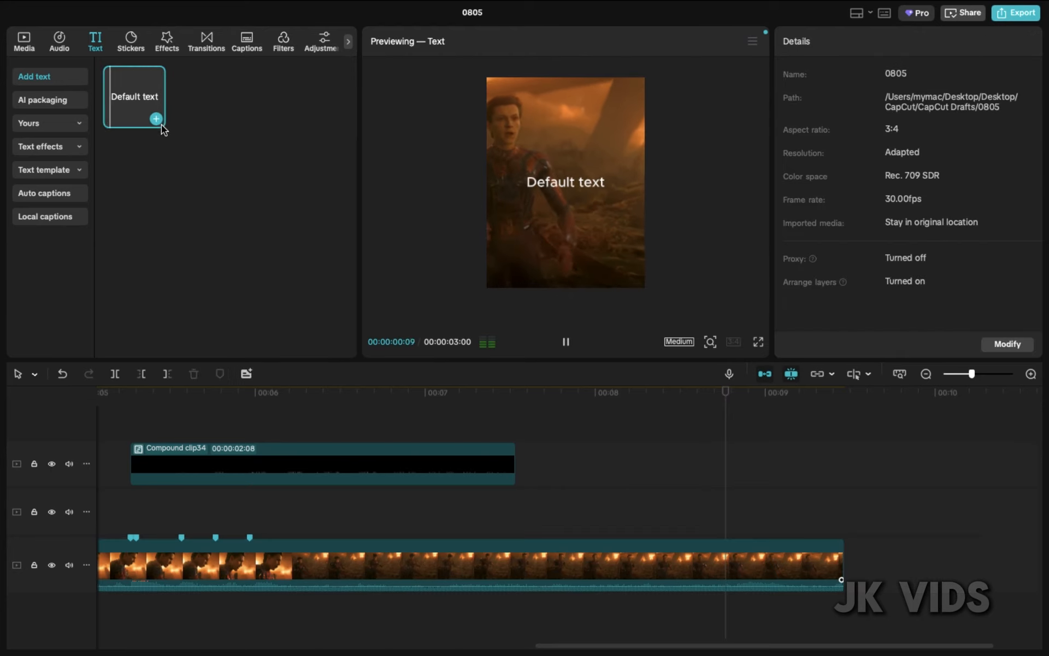
{"action": "left_click_drag", "start_coordinate": [365, 300], "coordinate": [713, 424]}
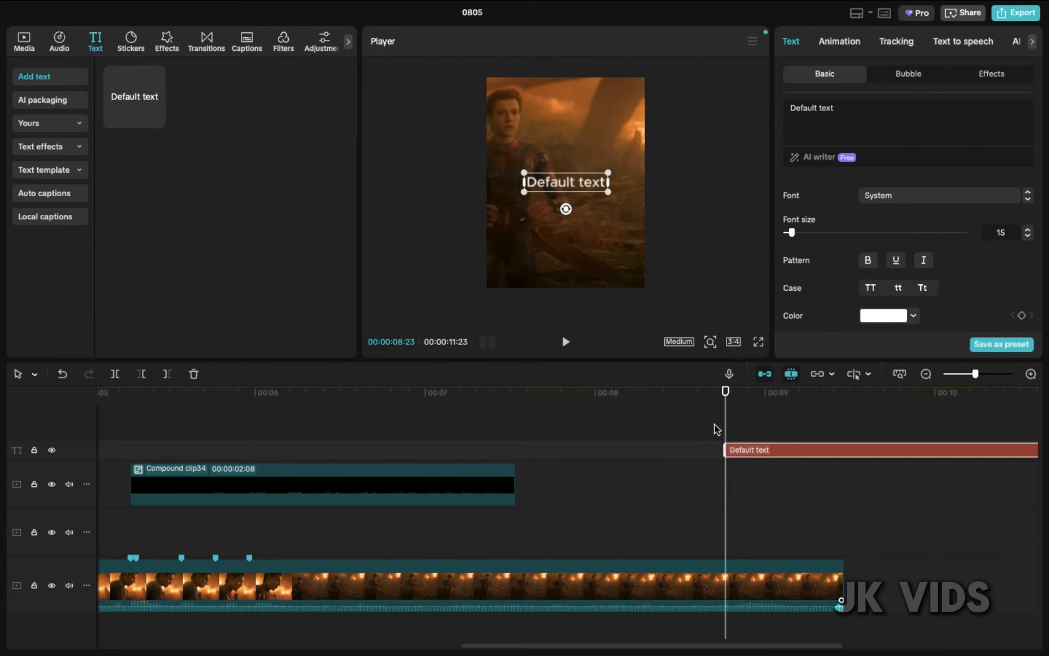
Play the main video from the start of the default text to review the timing of the next spoken line.
{"action": "key", "text": "space"}
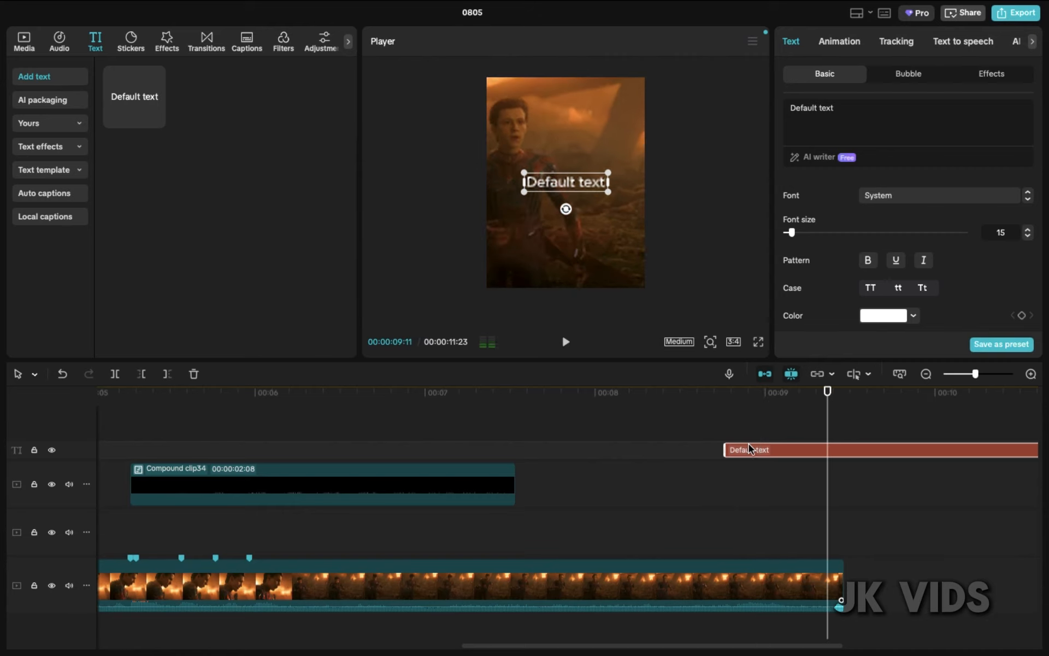
{"action": "left_click", "coordinate": [726, 395]}
{"action": "left_click", "coordinate": [740, 573]}
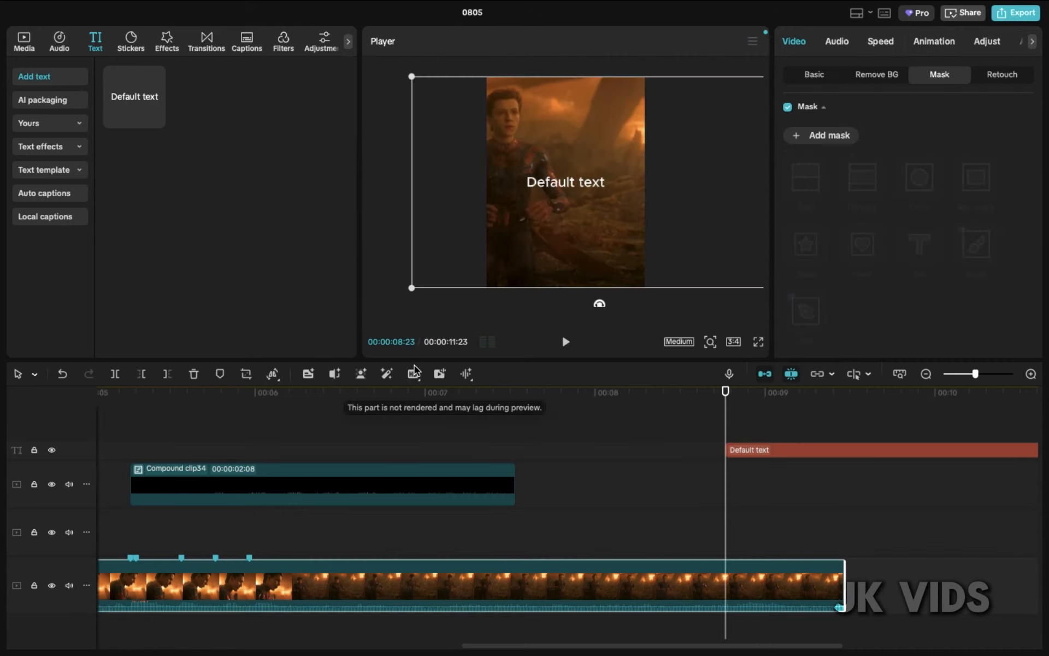
{"action": "key", "text": "space"}
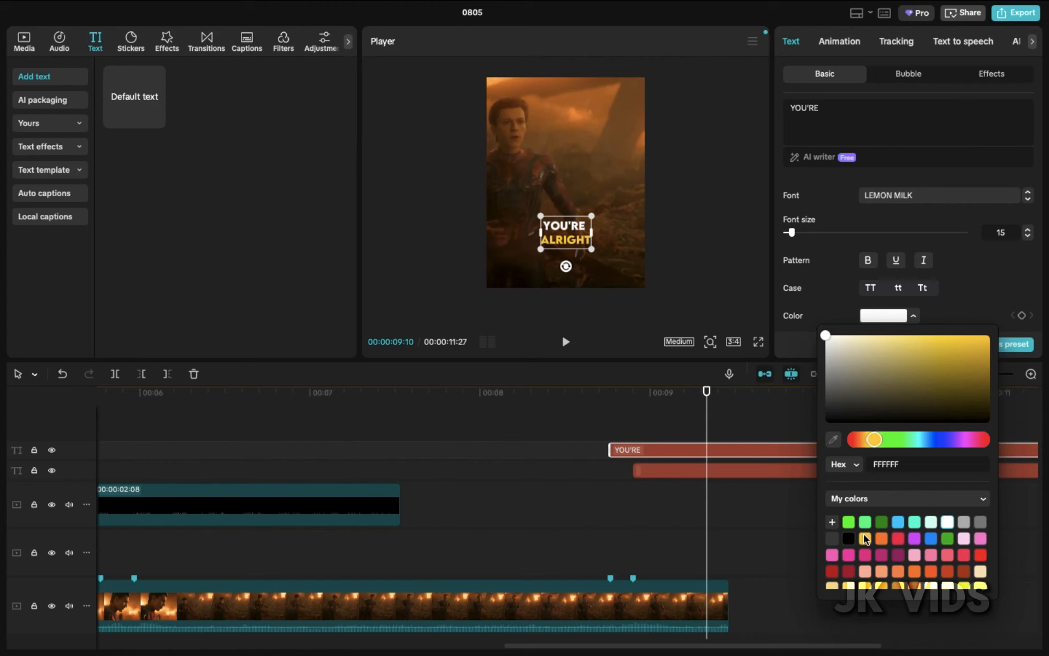
Color the "YOU'RE" text yellow and the "ALRIGHT" text white (FFFFFF).
{"action": "left_click", "coordinate": [865, 539]}
{"action": "left_click", "coordinate": [712, 467]}
{"action": "left_click", "coordinate": [890, 316]}
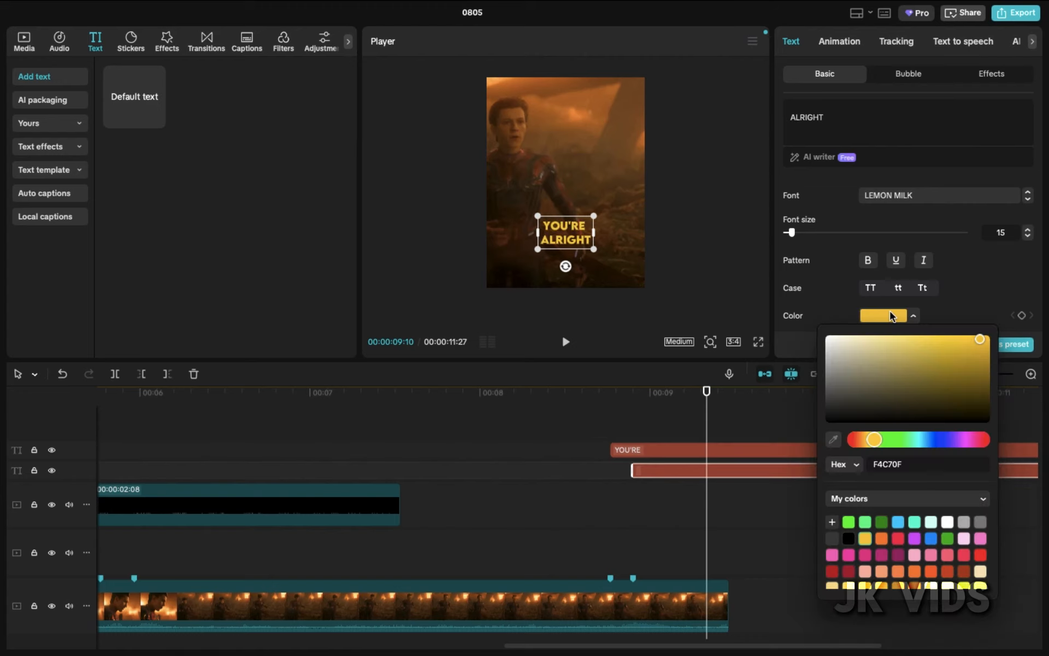
{"action": "left_click_drag", "start_coordinate": [839, 375], "coordinate": [734, 135]}
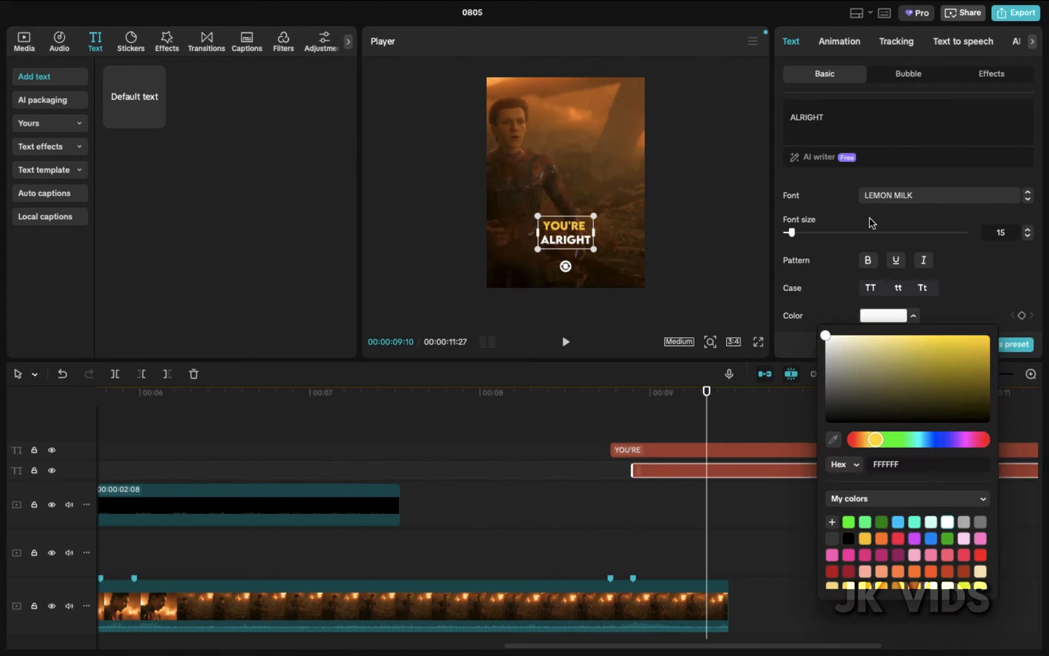
{"action": "left_click", "coordinate": [952, 270]}
Enable the second glow style on the white "ALRIGHT" text with a range of 100 and a reduced intensity.
{"action": "scroll", "coordinate": [952, 270], "scroll_direction": "down", "scroll_amount": 10}
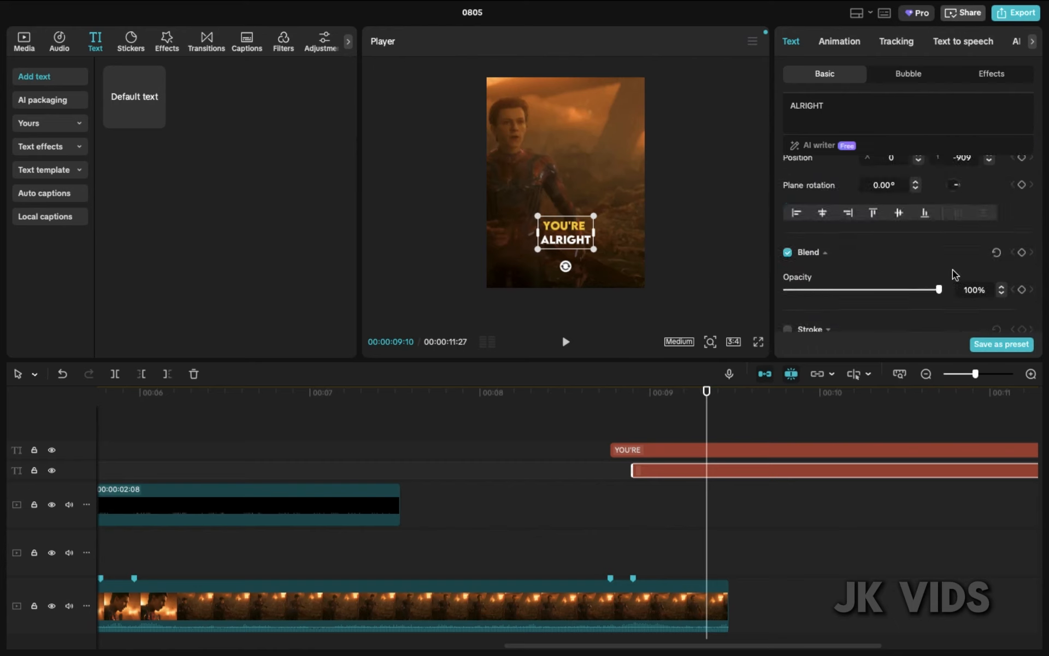
{"action": "scroll", "coordinate": [809, 222], "scroll_direction": "down", "scroll_amount": 3}
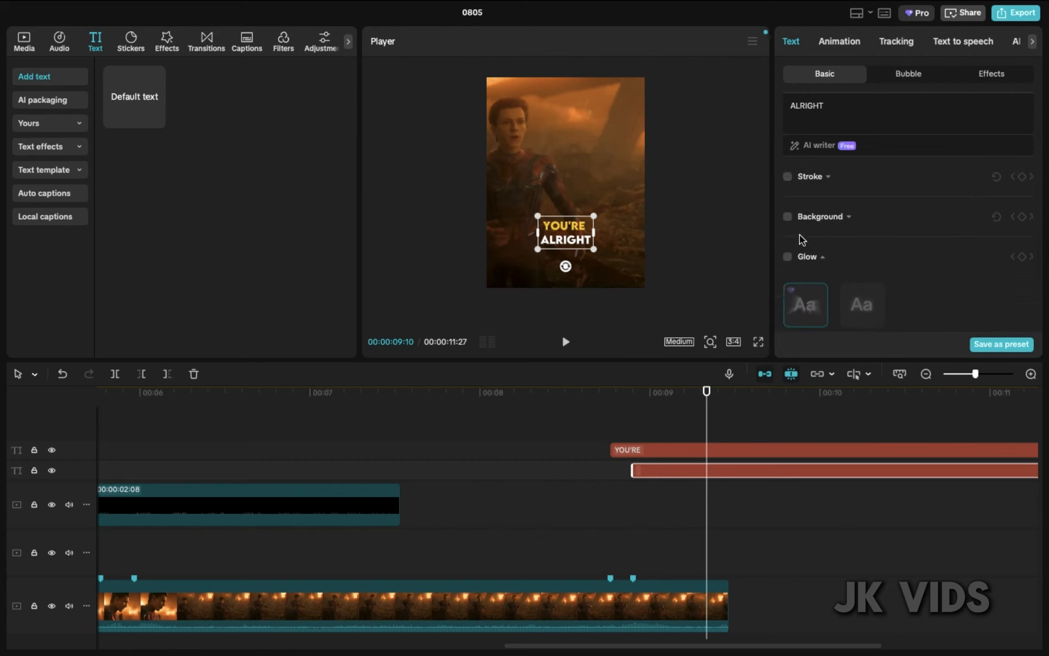
{"action": "left_click", "coordinate": [787, 257]}
{"action": "scroll", "coordinate": [874, 262], "scroll_direction": "down", "scroll_amount": 2}
{"action": "left_click", "coordinate": [869, 243]}
{"action": "scroll", "coordinate": [842, 268], "scroll_direction": "down", "scroll_amount": 3}
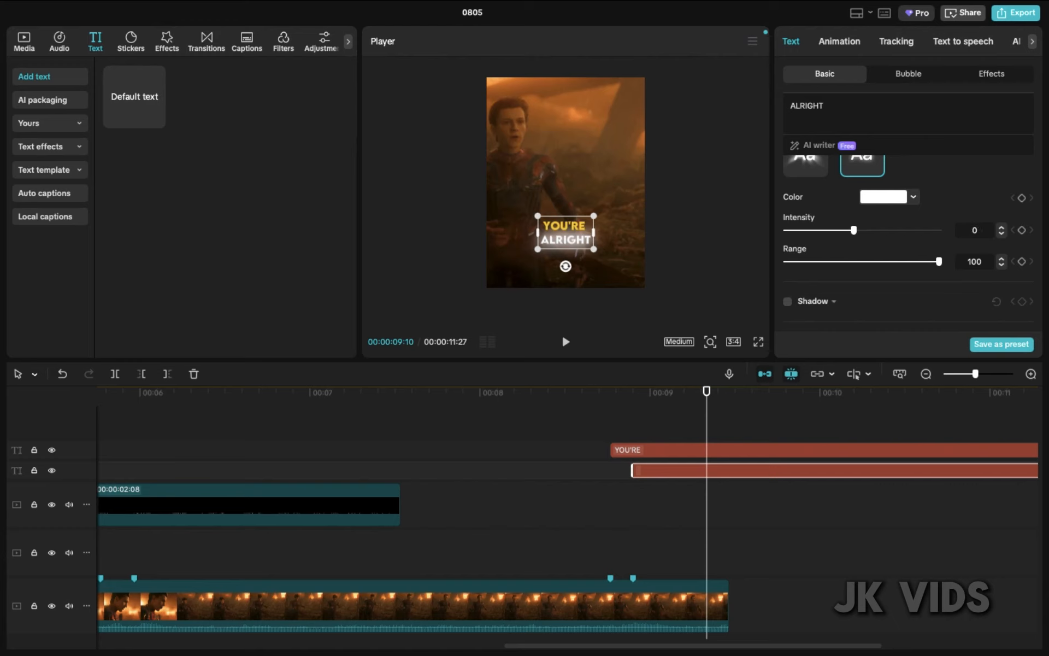
{"action": "left_click_drag", "start_coordinate": [854, 230], "coordinate": [837, 230]}
Enable the second glow style on the yellow "YOU'RE" text with an intensity of 40 and a range of 100.
{"action": "left_click", "coordinate": [756, 448]}
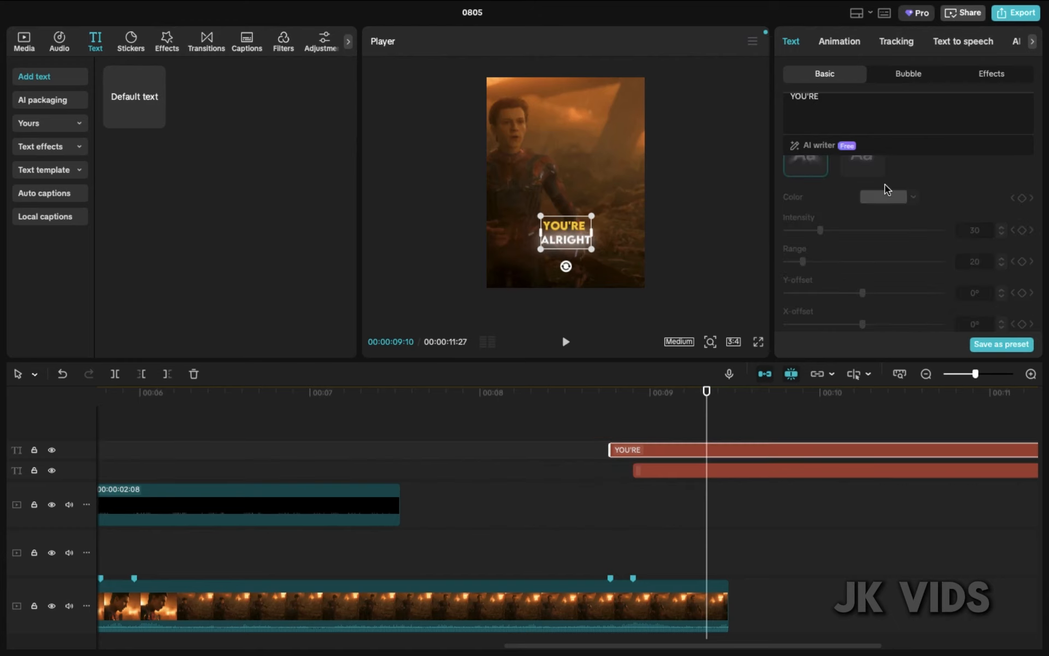
{"action": "scroll", "coordinate": [884, 185], "scroll_direction": "up", "scroll_amount": 2}
{"action": "left_click", "coordinate": [788, 168]}
{"action": "left_click", "coordinate": [869, 218]}
{"action": "scroll", "coordinate": [874, 221], "scroll_direction": "down", "scroll_amount": 1}
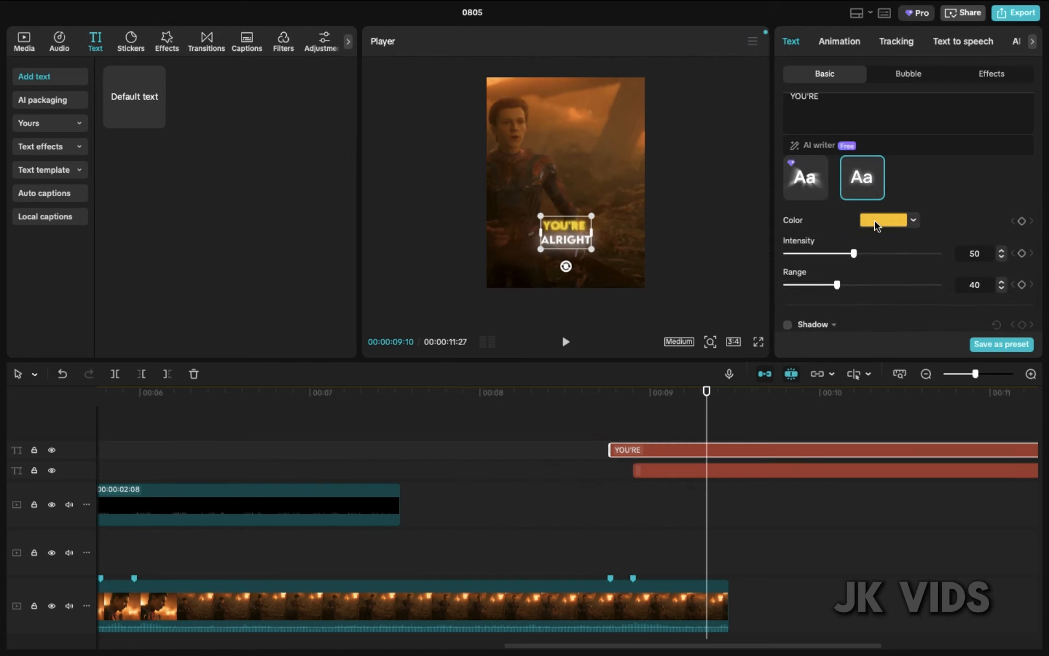
{"action": "left_click_drag", "start_coordinate": [837, 285], "coordinate": [1048, 290]}
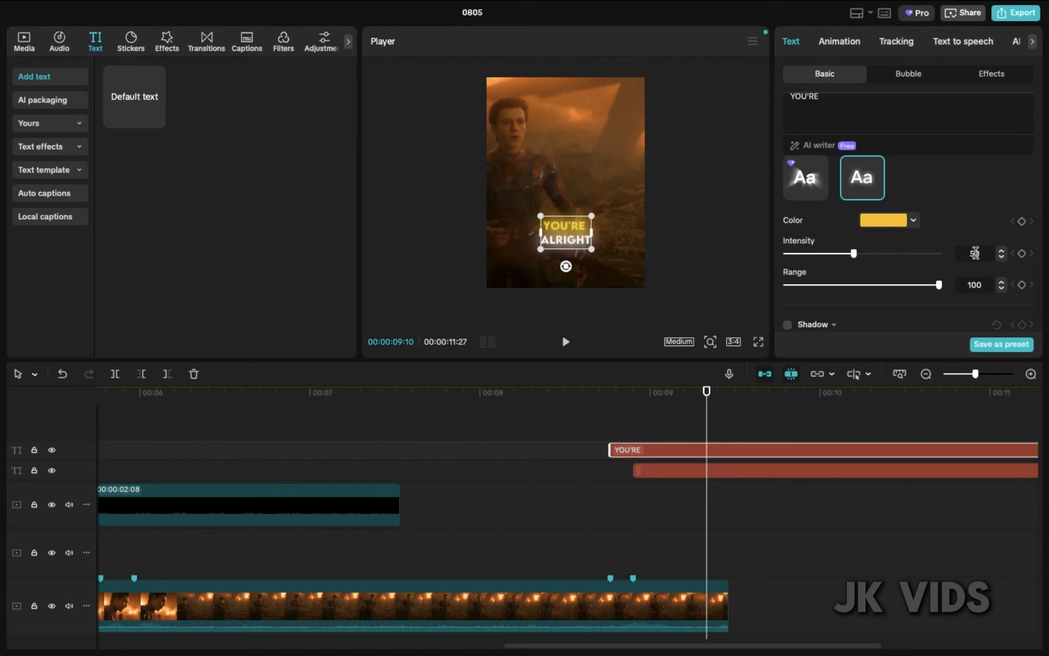
Play the footage from 00:00:08:18 to review both glowing caption texts.
{"action": "left_click", "coordinate": [581, 403]}
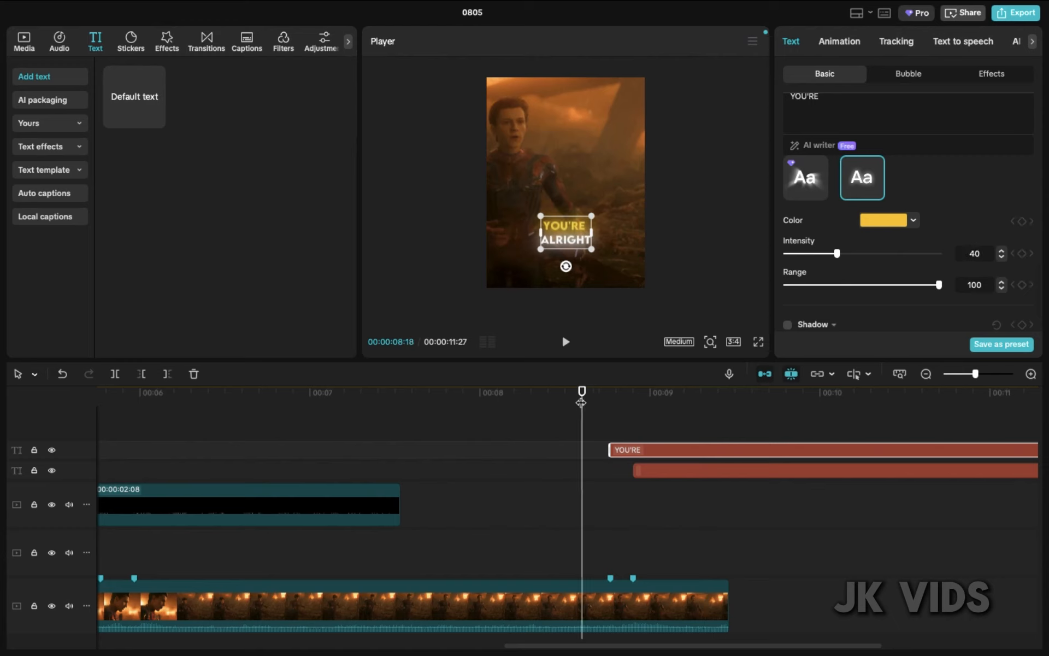
{"action": "key", "text": "space"}
{"action": "key", "text": "space"}
Add the black screenshot image beneath the "ALRIGHT" text, starting together with it, and move the image down behind the caption.
{"action": "left_click", "coordinate": [645, 474]}
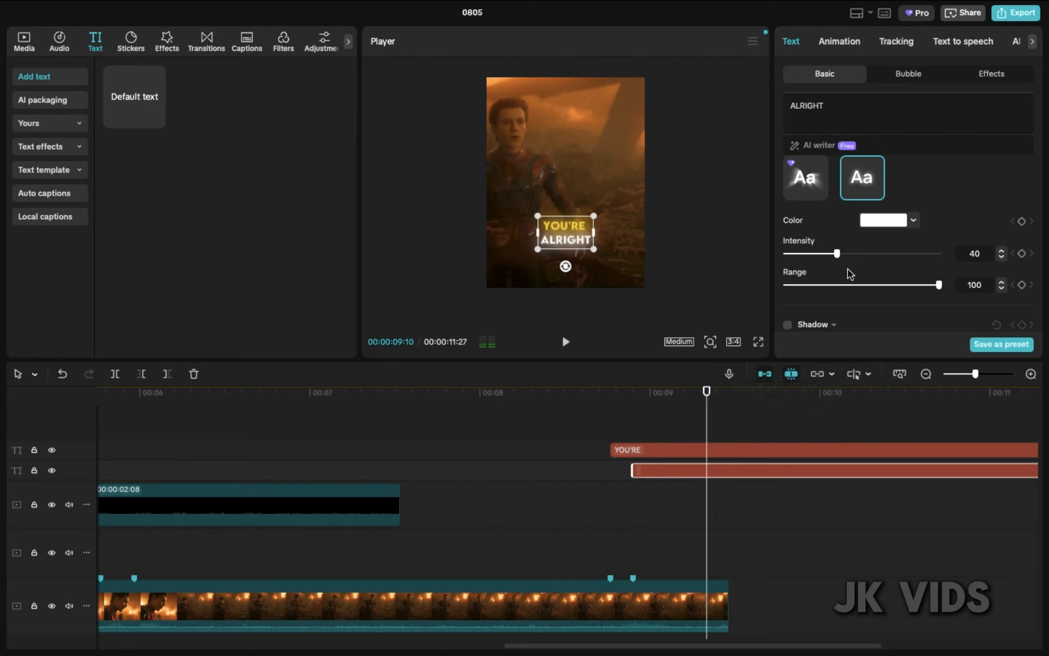
{"action": "scroll", "coordinate": [913, 218], "scroll_direction": "up", "scroll_amount": 5}
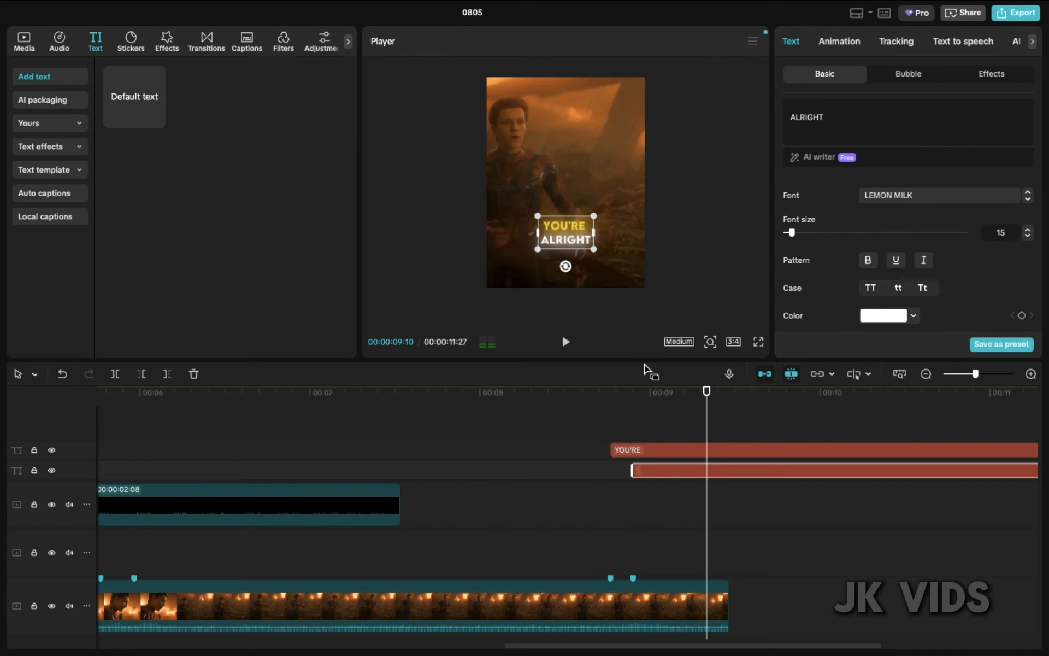
{"action": "left_click", "coordinate": [681, 483]}
{"action": "left_click", "coordinate": [656, 471]}
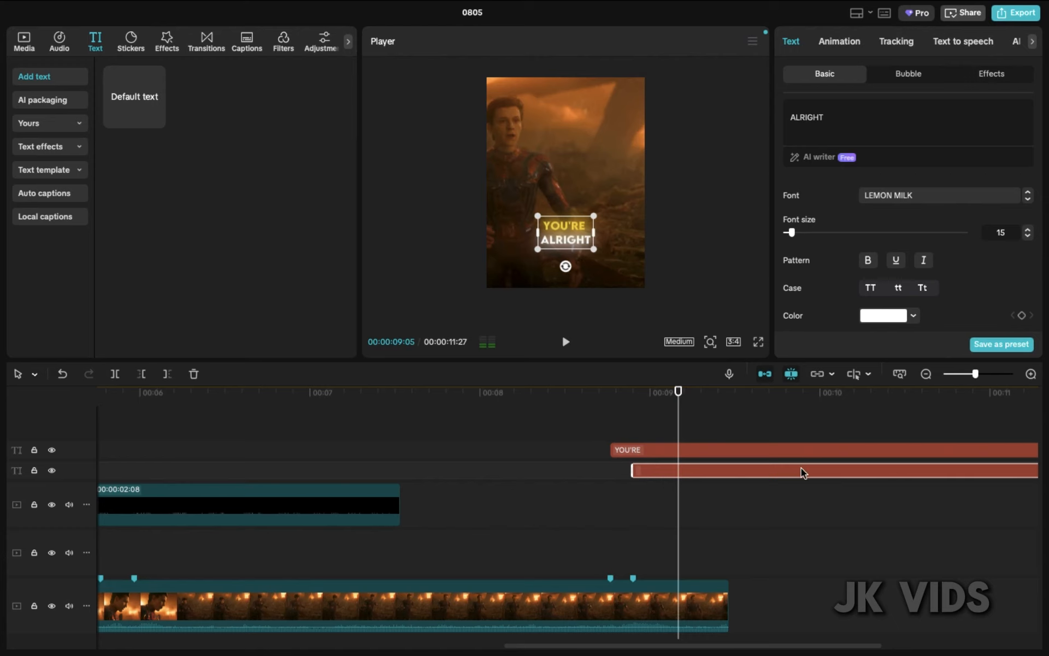
{"action": "left_click", "coordinate": [25, 50]}
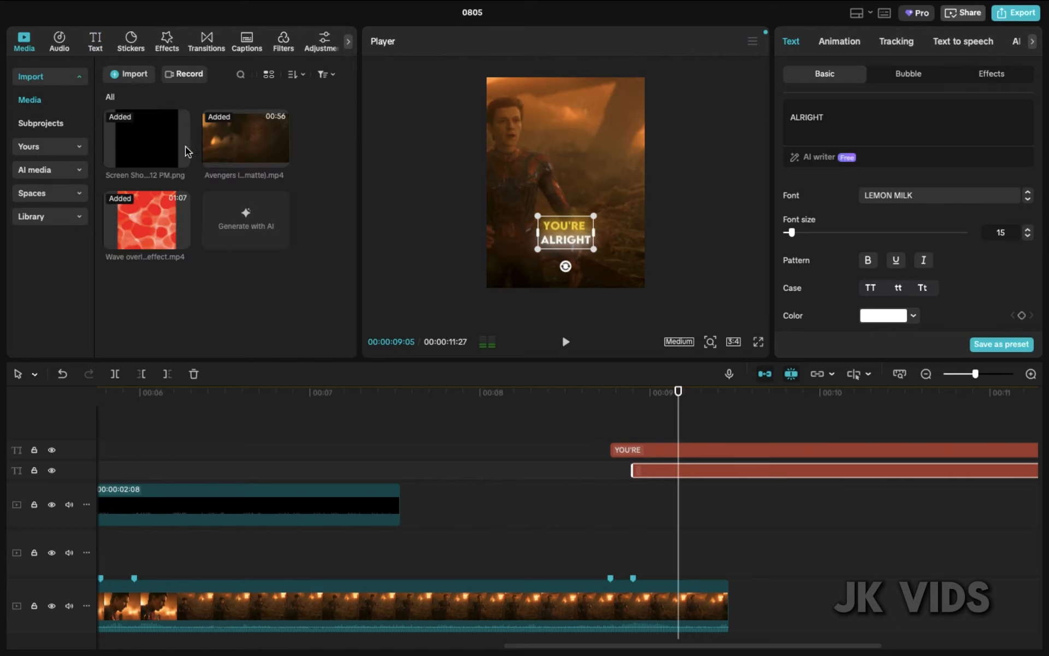
{"action": "left_click_drag", "start_coordinate": [187, 151], "coordinate": [635, 496]}
{"action": "left_click", "coordinate": [701, 472]}
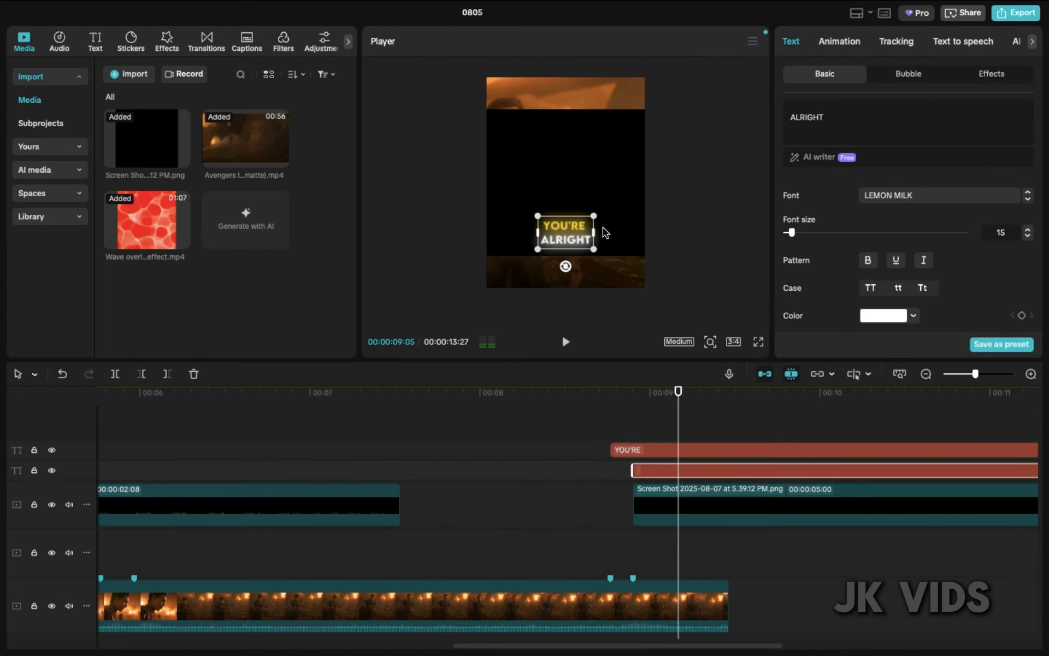
{"action": "left_click_drag", "start_coordinate": [619, 220], "coordinate": [615, 261]}
Change the fill color of the "ALRIGHT" text to black.
{"action": "left_click", "coordinate": [713, 473]}
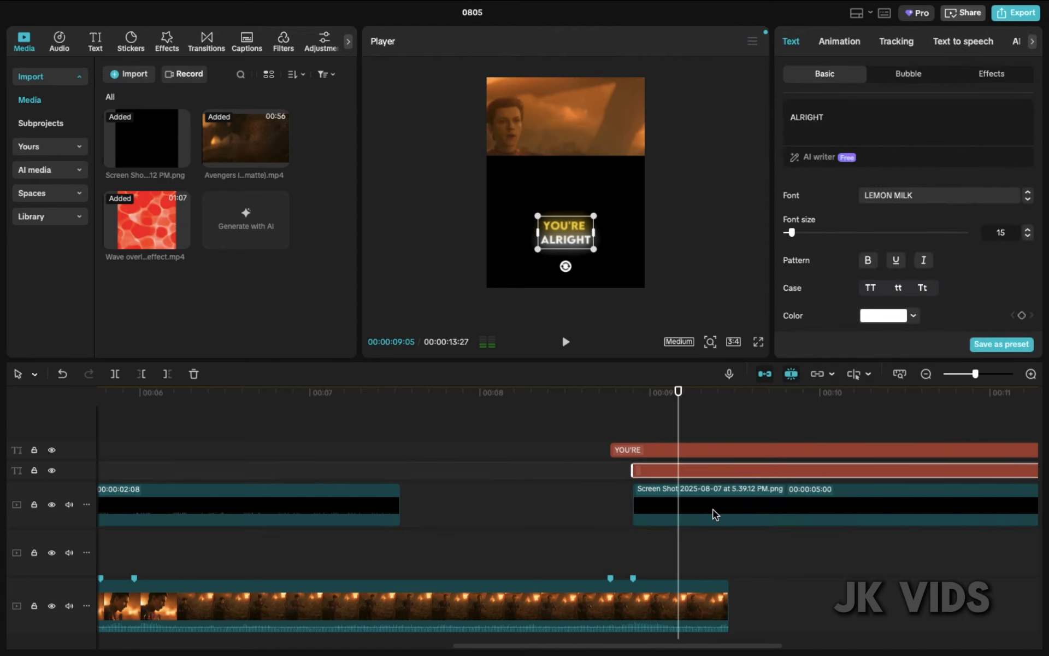
{"action": "scroll", "coordinate": [910, 273], "scroll_direction": "down", "scroll_amount": 2}
{"action": "scroll", "coordinate": [910, 274], "scroll_direction": "down", "scroll_amount": 1}
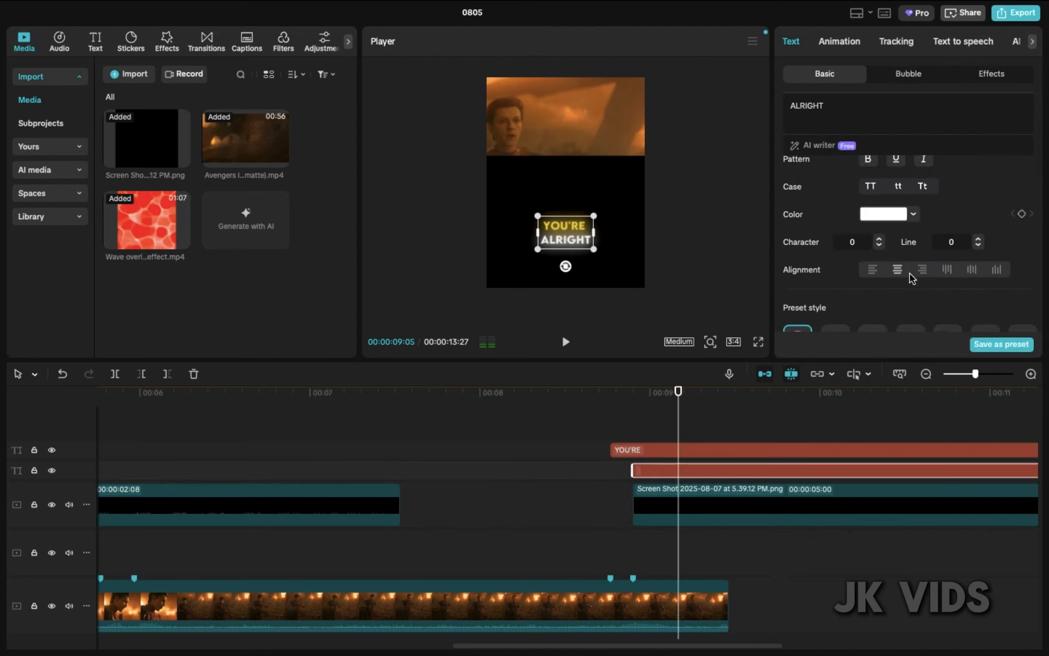
{"action": "left_click", "coordinate": [883, 209]}
{"action": "left_click_drag", "start_coordinate": [886, 295], "coordinate": [698, 407]}
{"action": "left_click", "coordinate": [846, 185]}
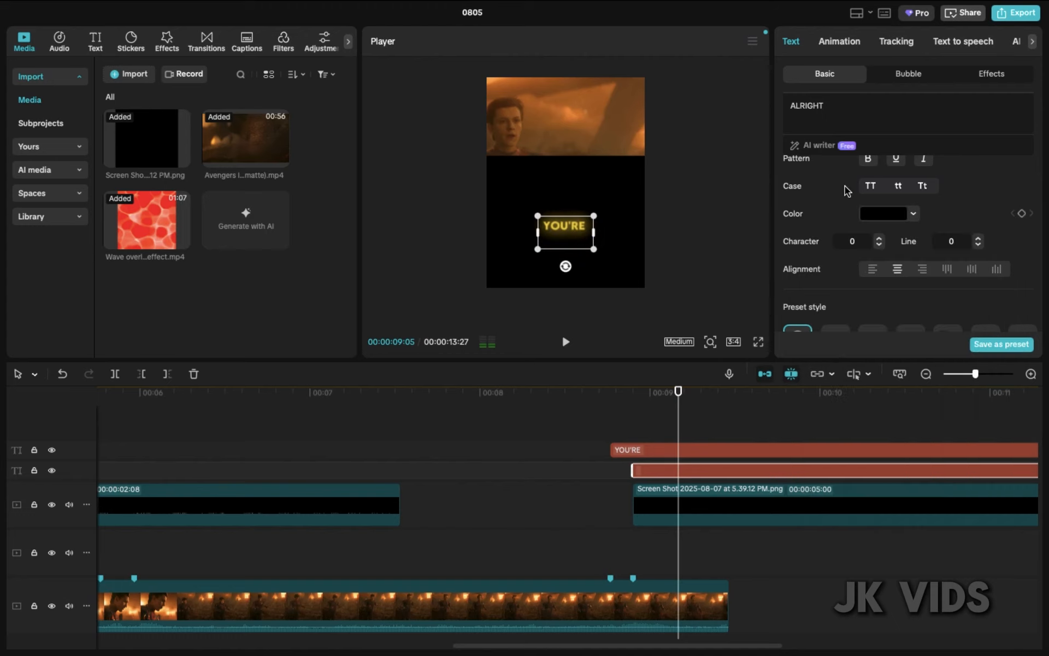
Give the "ALRIGHT" text a white stroke with a thickness of 15 and a white glow.
{"action": "scroll", "coordinate": [848, 189], "scroll_direction": "down", "scroll_amount": 6}
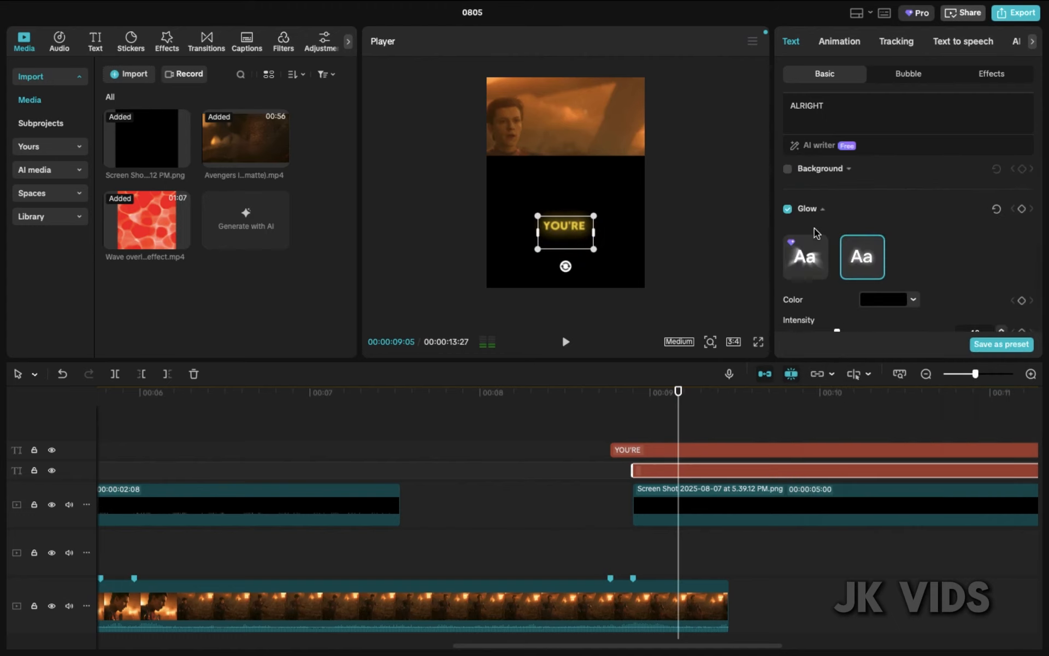
{"action": "scroll", "coordinate": [815, 228], "scroll_direction": "up", "scroll_amount": 3}
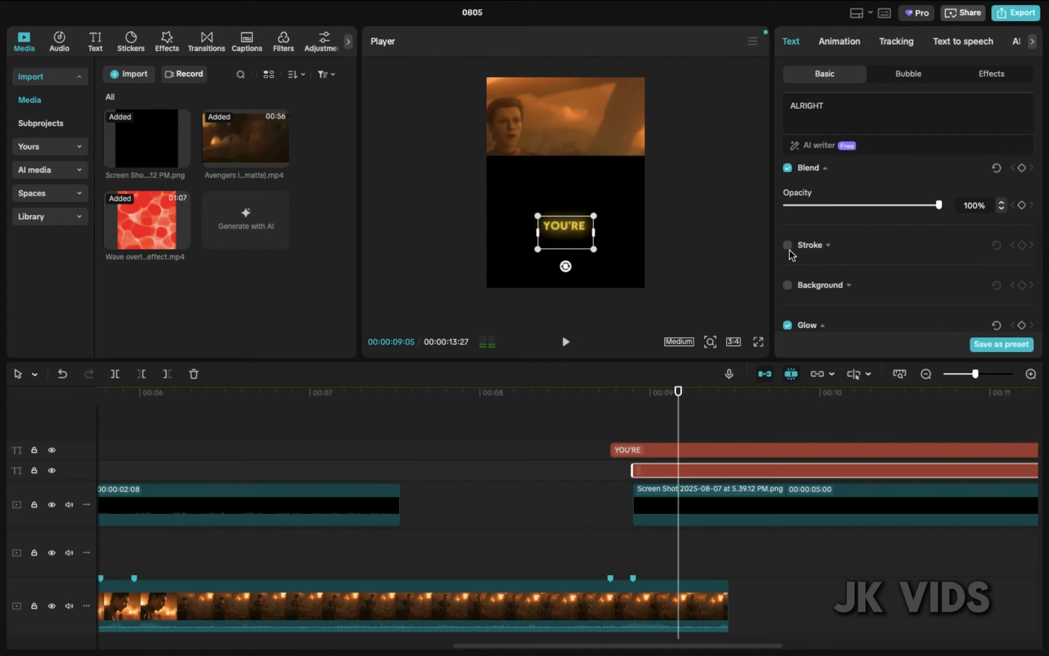
{"action": "left_click", "coordinate": [787, 245]}
{"action": "left_click", "coordinate": [869, 275]}
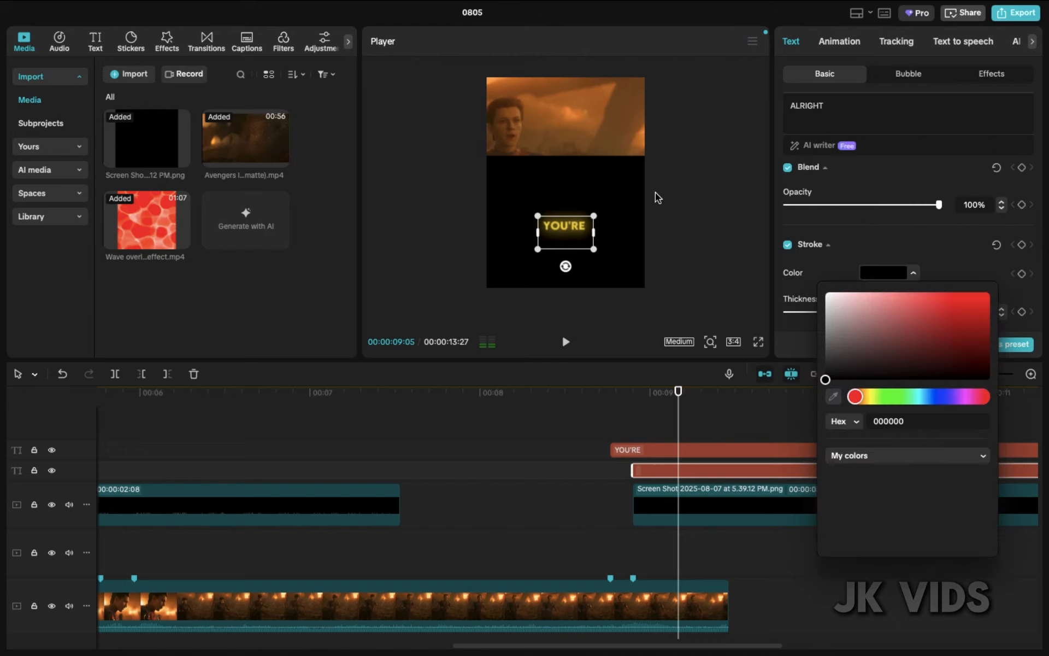
{"action": "left_click", "coordinate": [897, 252]}
{"action": "scroll", "coordinate": [897, 253], "scroll_direction": "down", "scroll_amount": 1}
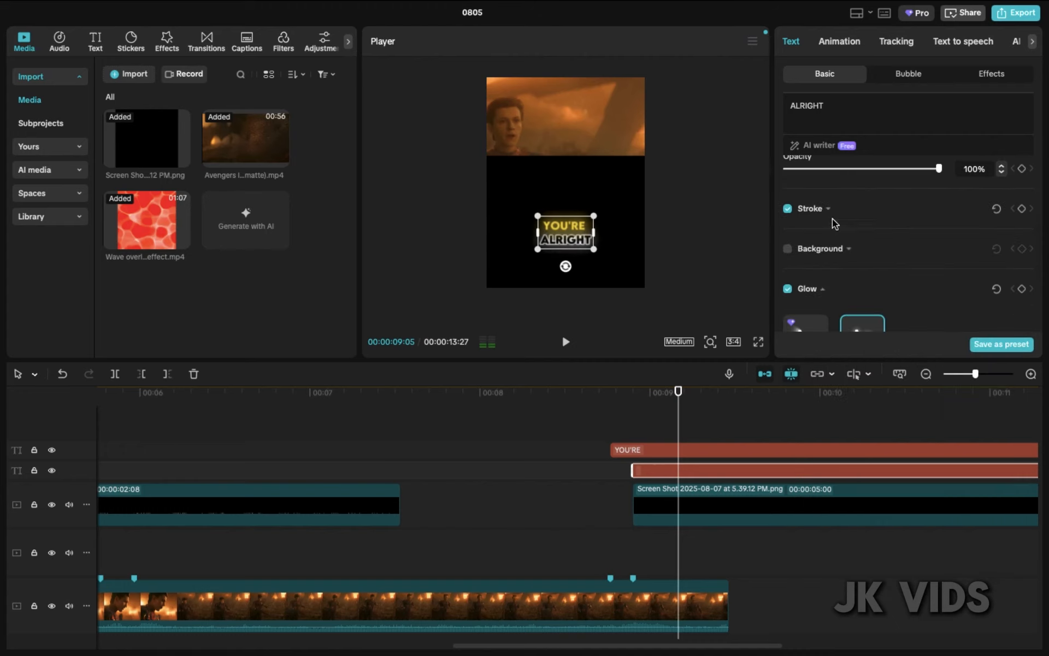
{"action": "left_click", "coordinate": [824, 209]}
{"action": "left_click", "coordinate": [973, 277]}
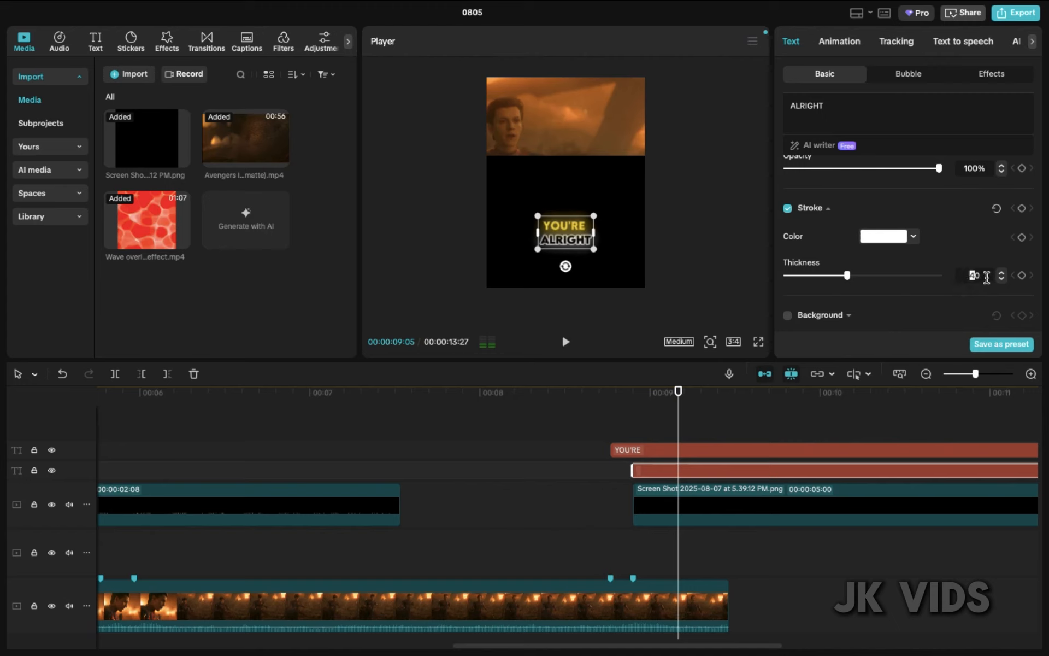
{"action": "type", "text": "15"}
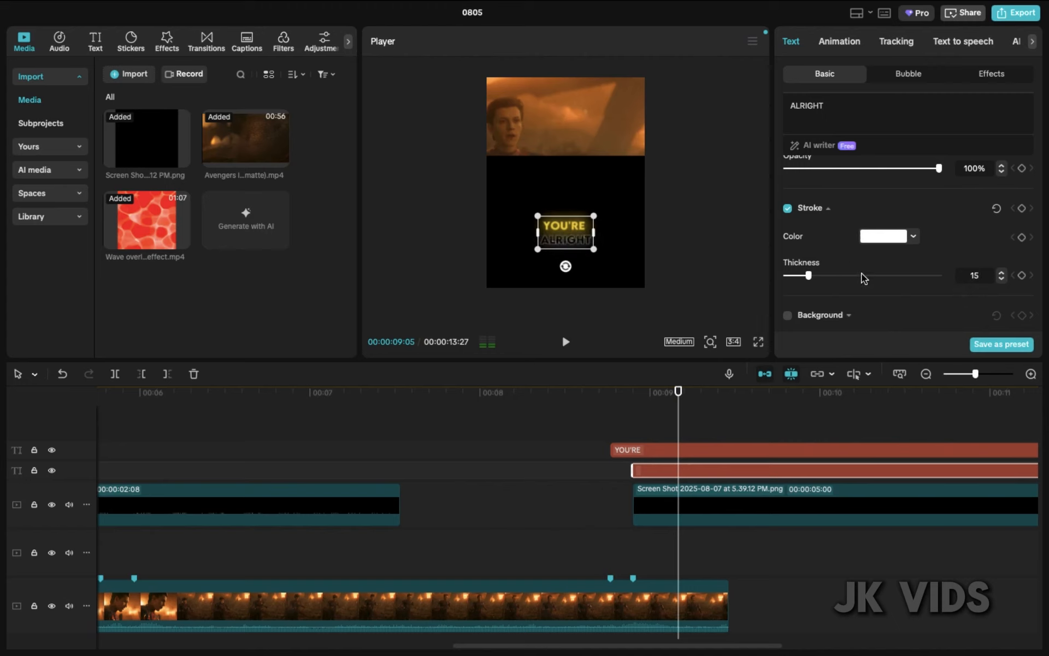
{"action": "scroll", "coordinate": [862, 273], "scroll_direction": "down", "scroll_amount": 5}
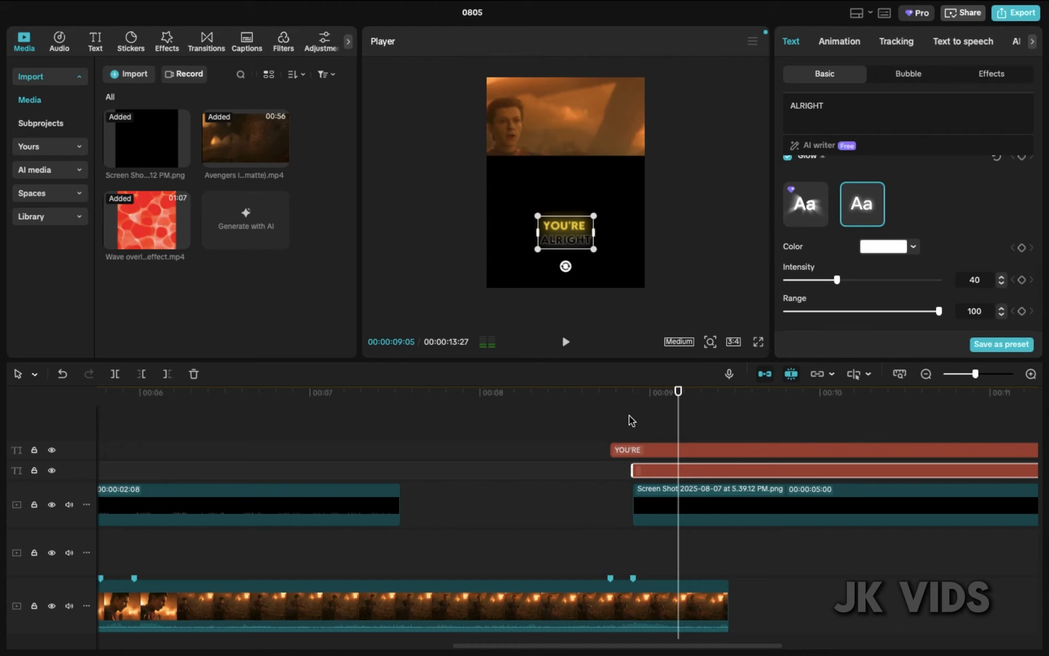
Play the caption from just before the "YOU'RE" text to check the outlined "ALRIGHT" text over black.
{"action": "left_click", "coordinate": [586, 396]}
{"action": "key", "text": "space"}
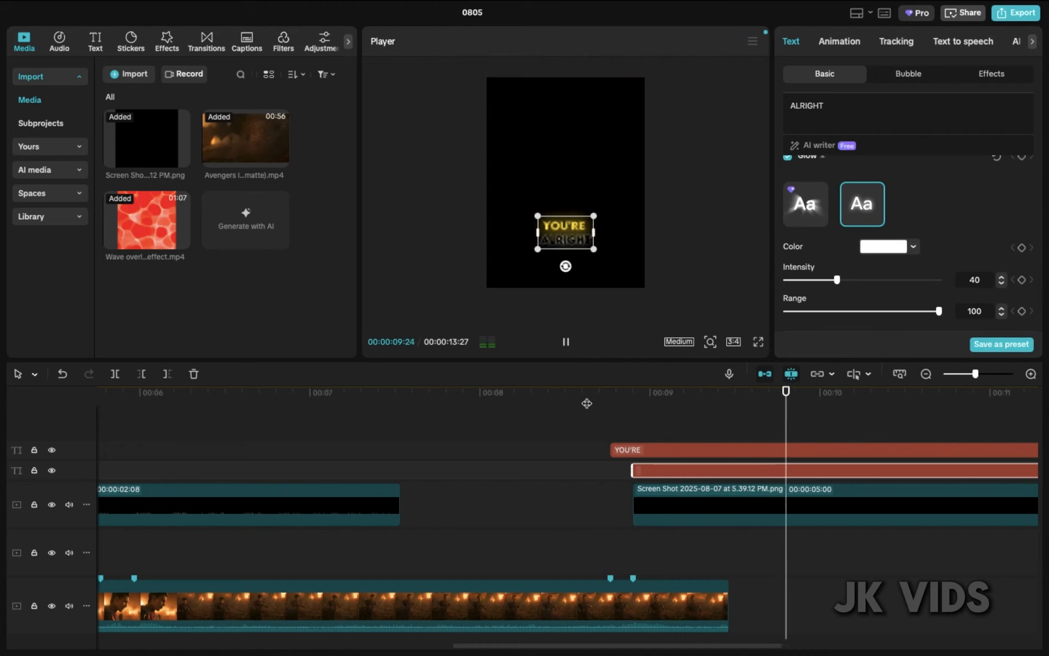
{"action": "key", "text": "space"}
Combine the "ALRIGHT" text and the black screenshot image beneath it into a compound clip.
{"action": "left_click", "coordinate": [677, 508]}
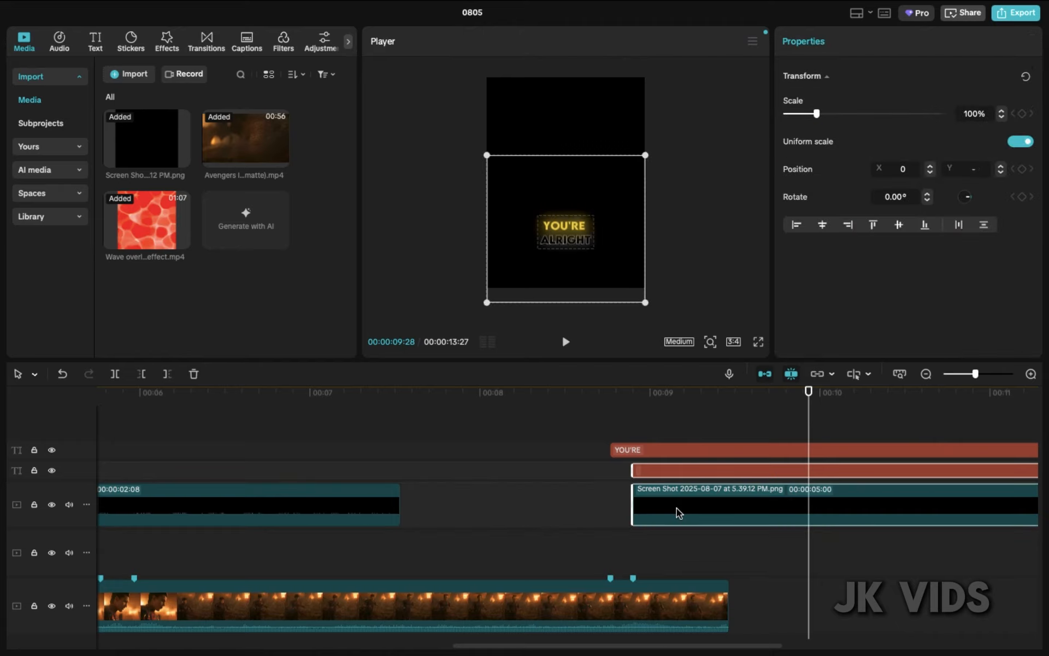
{"action": "left_click", "coordinate": [668, 396]}
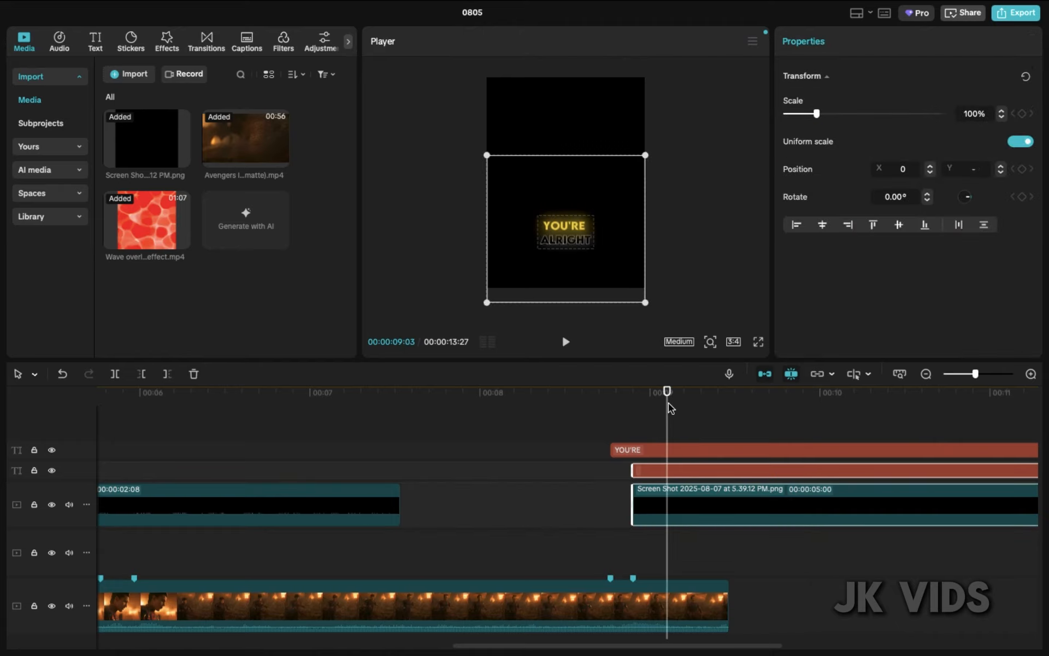
{"action": "right_click", "coordinate": [681, 510]}
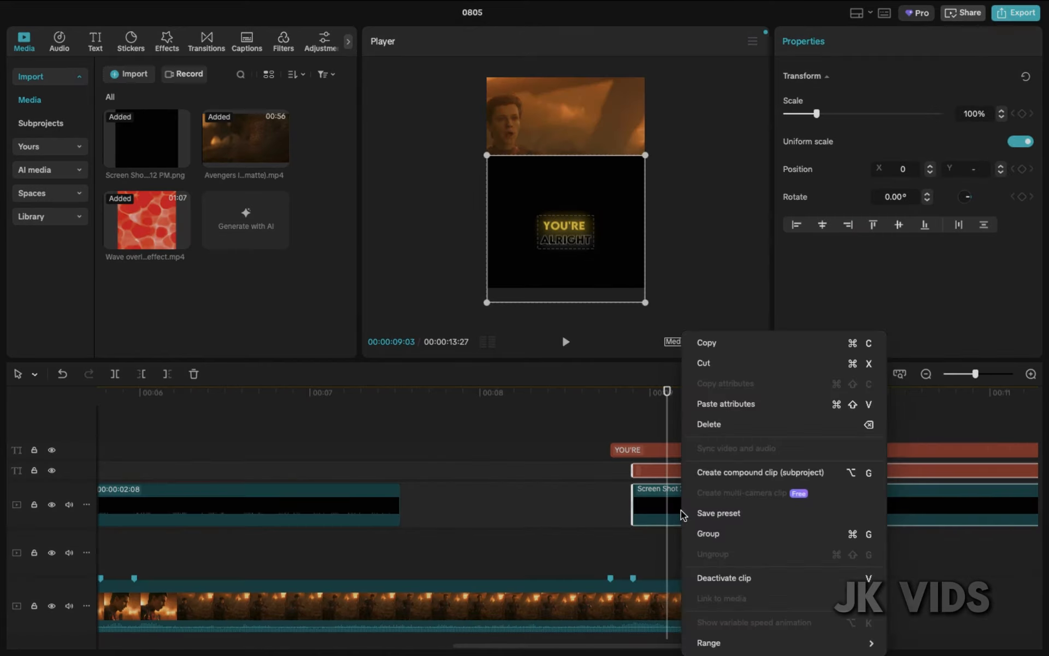
{"action": "left_click", "coordinate": [714, 474]}
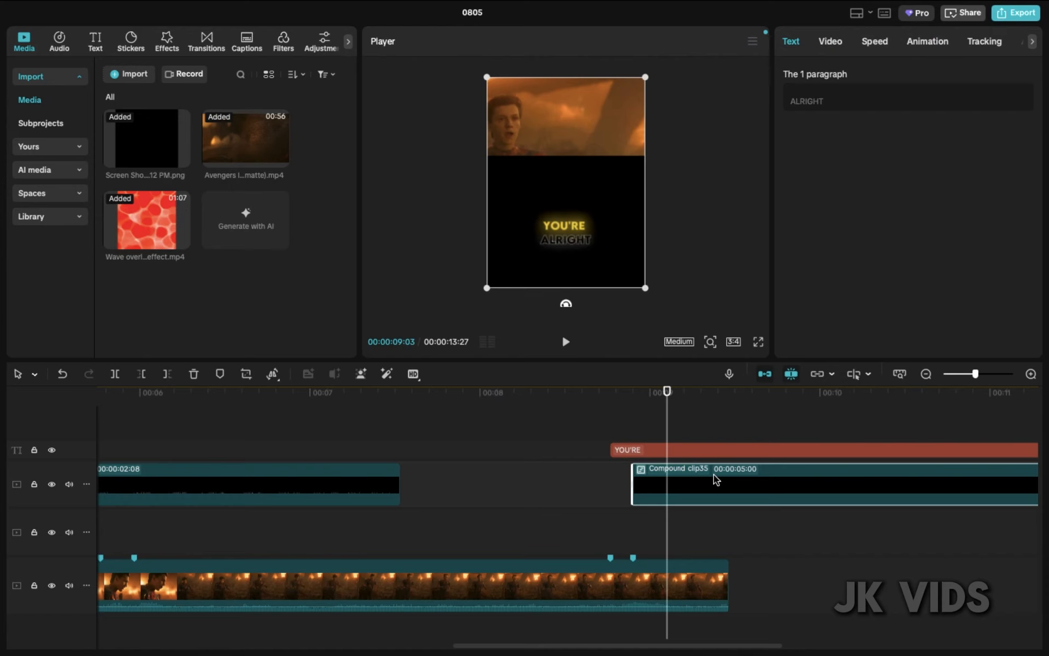
Play the caption with the compound clip from 00:00:08:24 and step to the end of the main footage.
{"action": "key", "text": "space"}
{"action": "key", "text": "space"}
{"action": "left_click", "coordinate": [617, 404]}
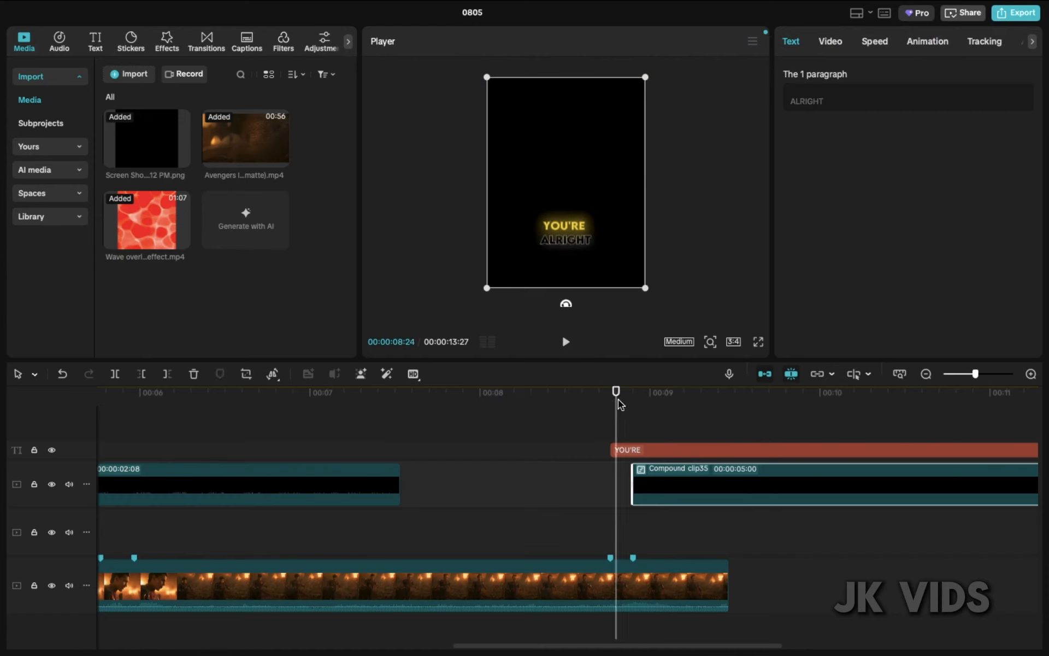
{"action": "key", "text": "space"}
{"action": "key", "text": "space"}
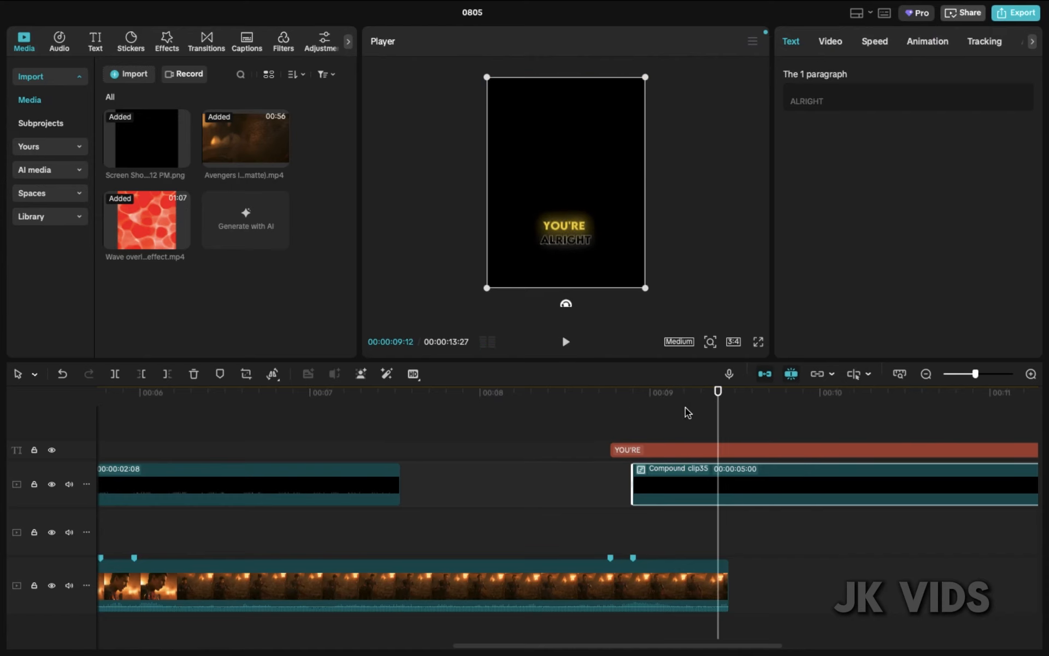
{"action": "key", "text": "Right"}
{"action": "key", "text": "Right"}
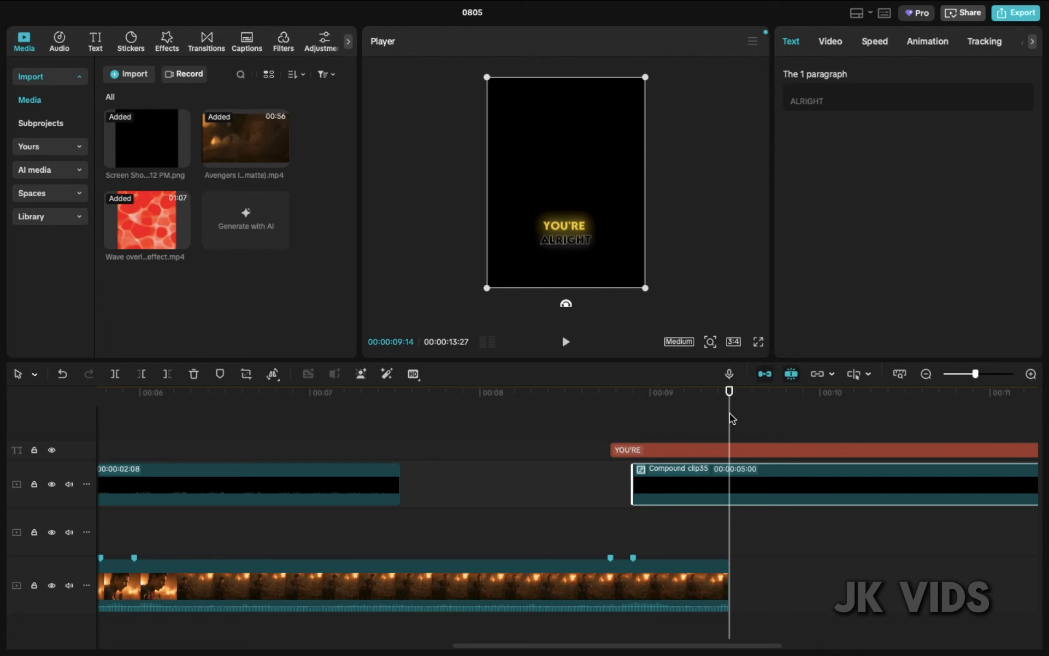
Set the blend mode of the "ALRIGHT" compound clip to Screen.
{"action": "left_click", "coordinate": [833, 41]}
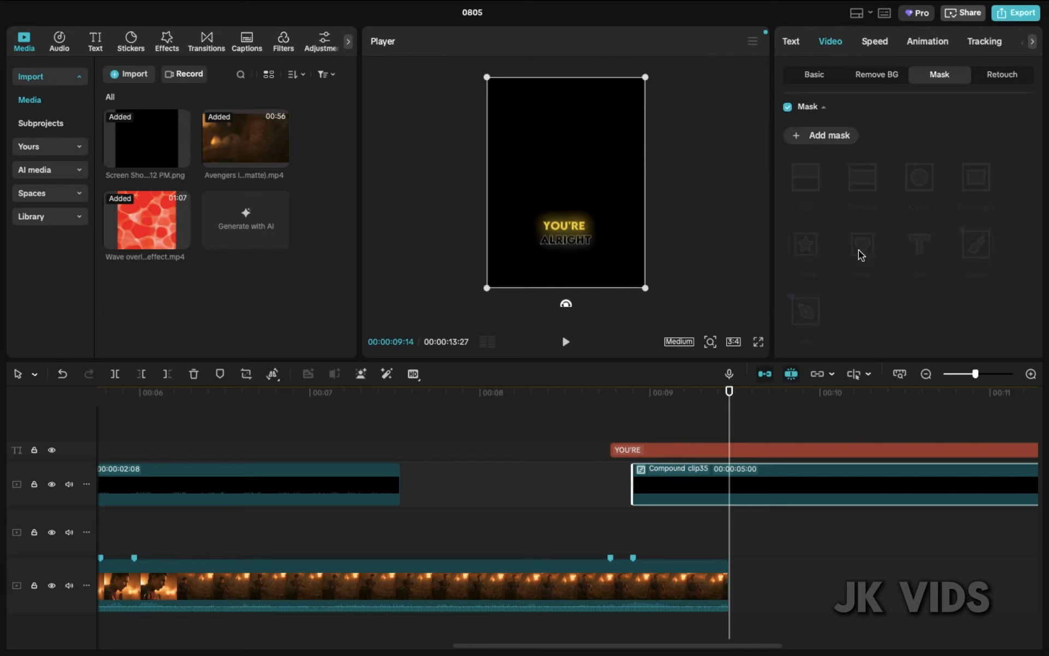
{"action": "left_click", "coordinate": [820, 77]}
{"action": "scroll", "coordinate": [860, 314], "scroll_direction": "down", "scroll_amount": 3}
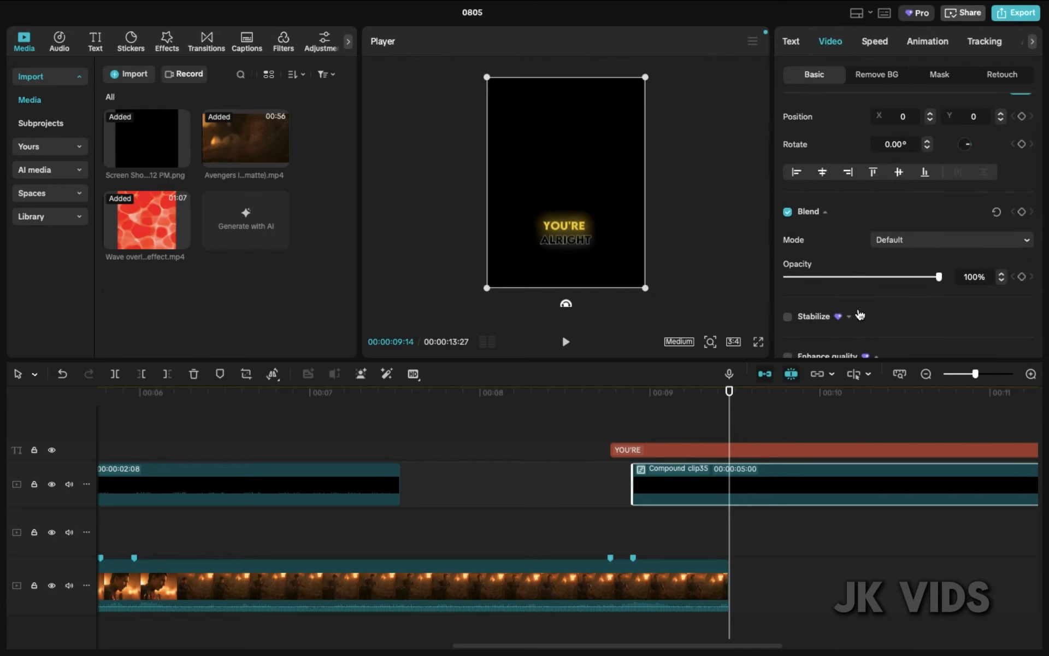
{"action": "left_click", "coordinate": [890, 243]}
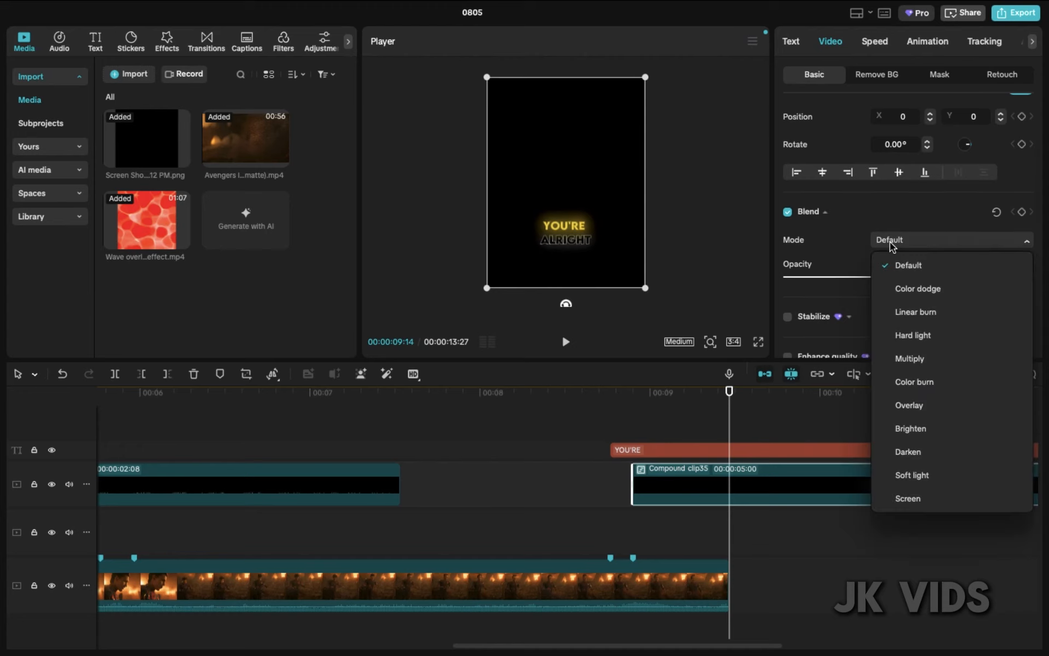
{"action": "left_click", "coordinate": [942, 500]}
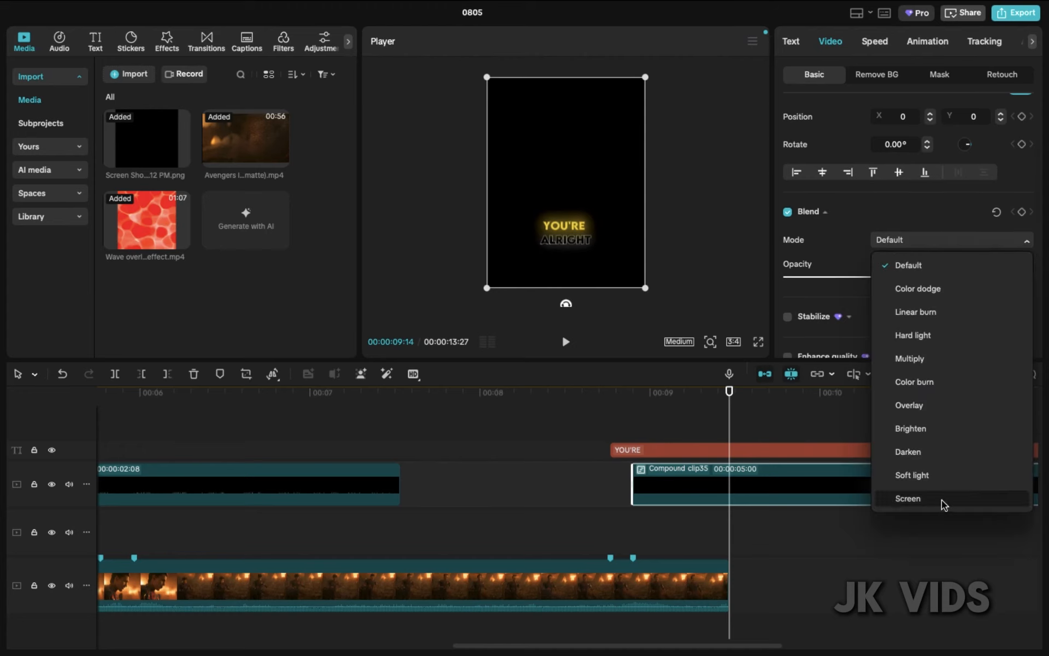
Play the blended caption from 00:00:08:23 and inspect it in the full-screen preview.
{"action": "left_click", "coordinate": [608, 396]}
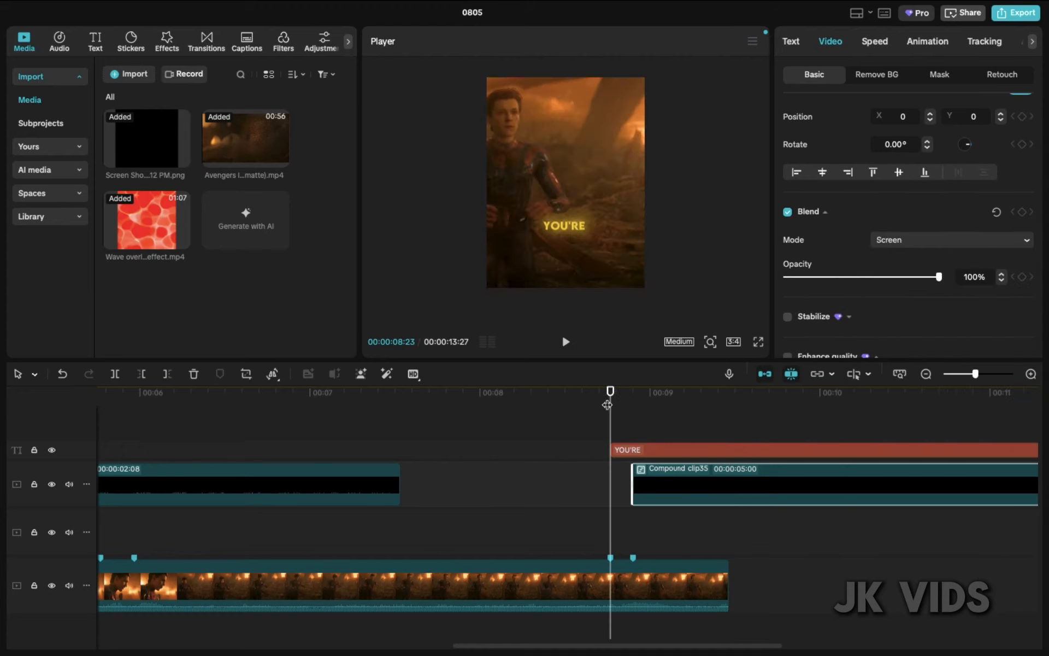
{"action": "key", "text": "space"}
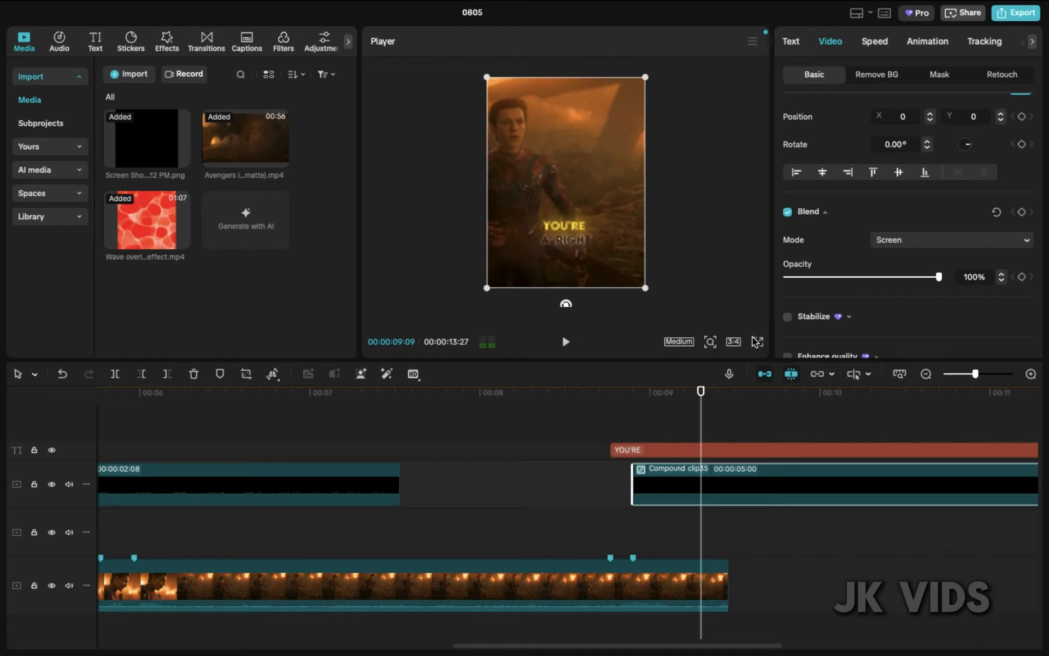
{"action": "left_click", "coordinate": [758, 342]}
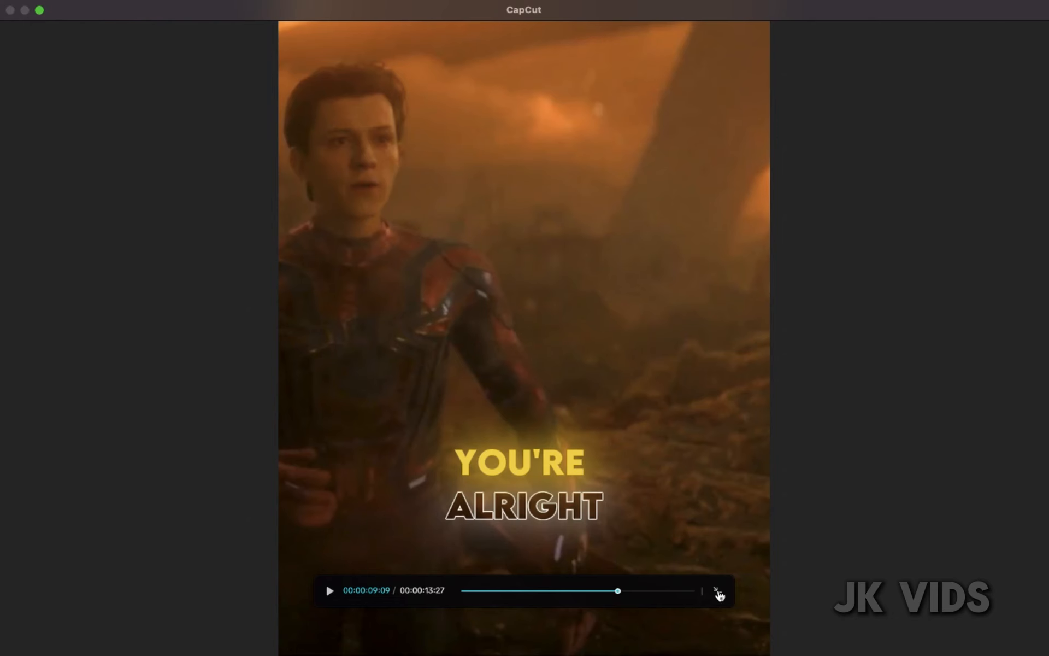
{"action": "left_click", "coordinate": [718, 593]}
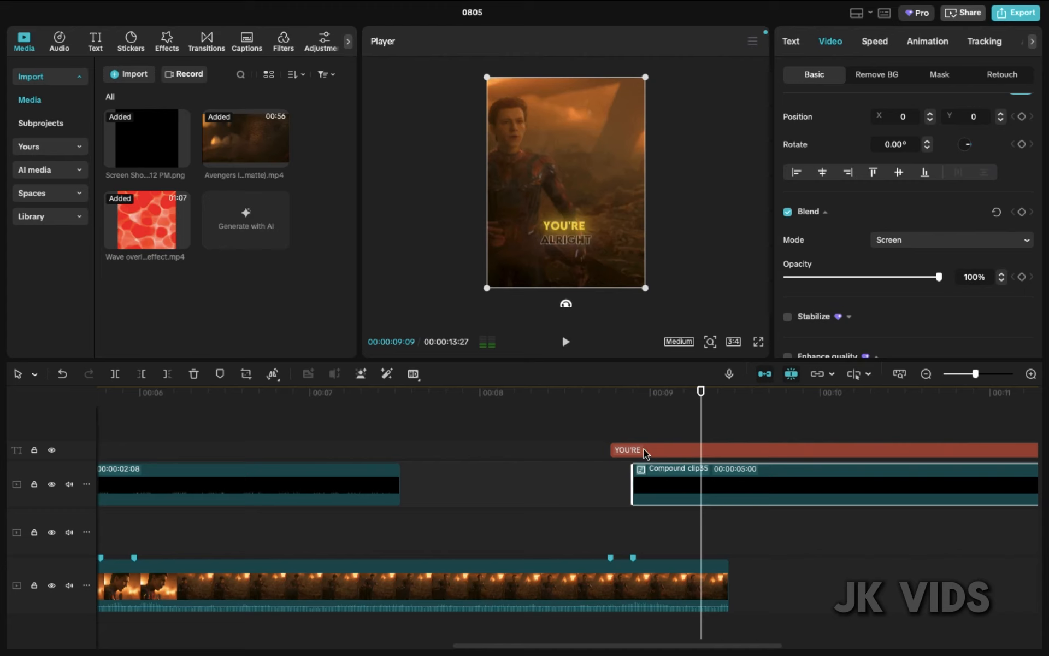
Play the caption to the end of the main footage and trim off the "ALRIGHT" compound clip beyond 00:00:09:14.
{"action": "left_click", "coordinate": [595, 394]}
{"action": "key", "text": "space"}
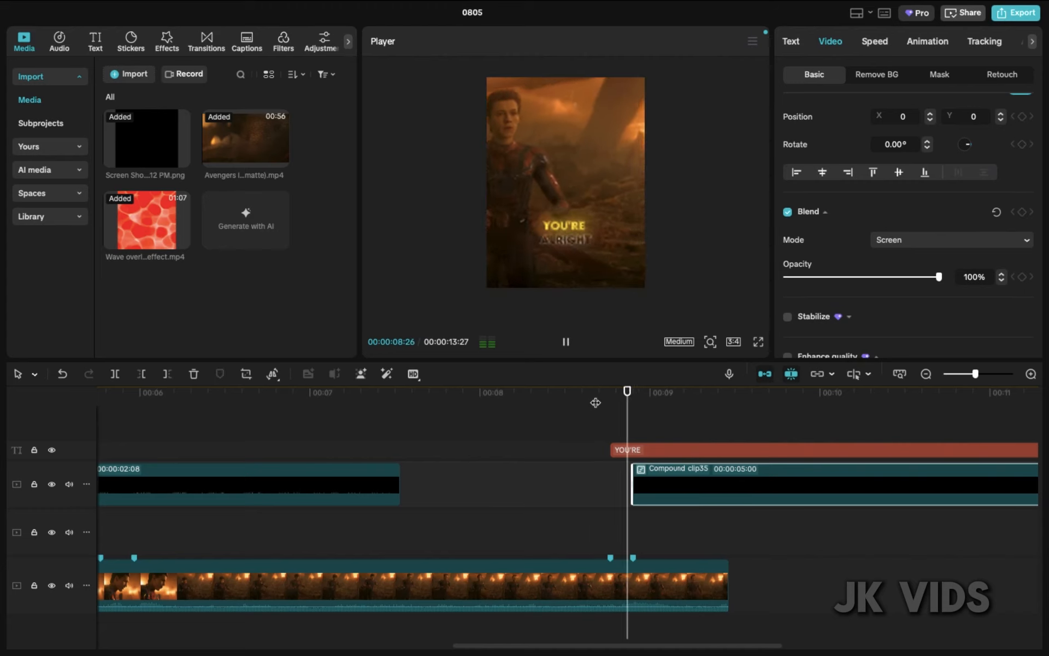
{"action": "key", "text": "space"}
{"action": "key", "text": "Right"}
{"action": "key", "text": "Right"}
{"action": "key", "text": "Right"}
{"action": "key", "text": "Right"}
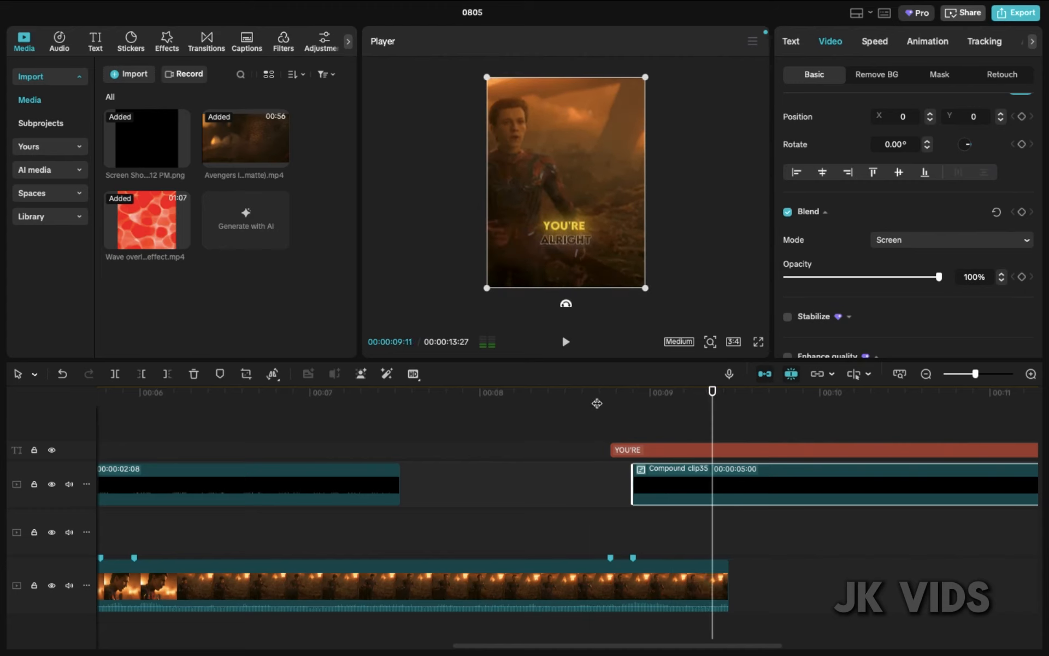
{"action": "key", "text": "ctrl+b"}
{"action": "key", "text": "Delete"}
{"action": "left_click", "coordinate": [772, 449]}
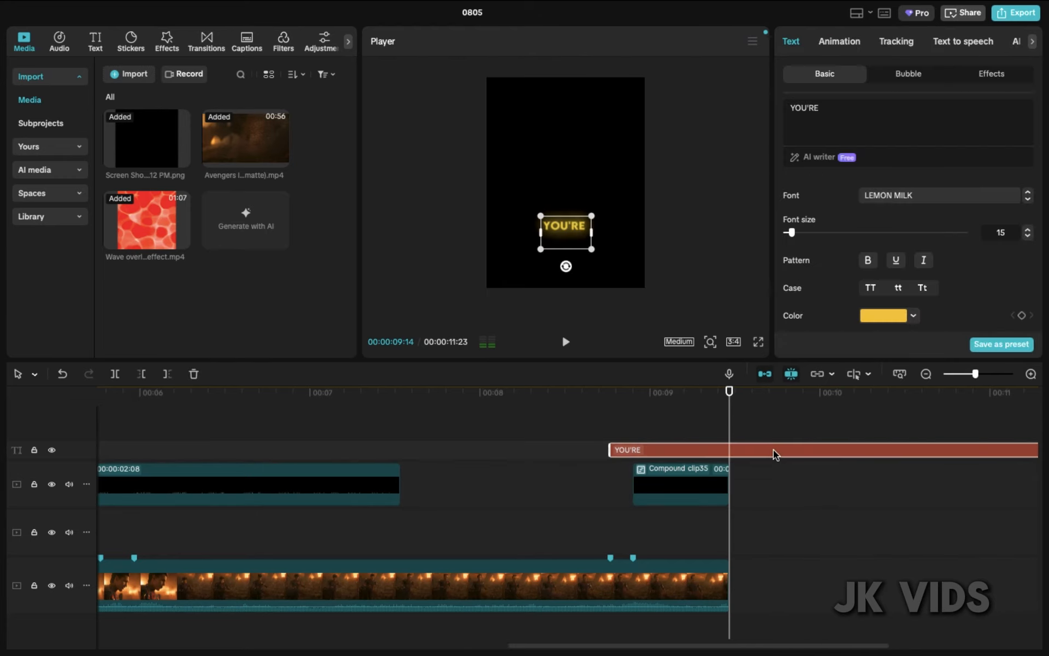
Open the "ALRIGHT" compound clip and apply the Expand out animation to its text with a 3.0 s duration.
{"action": "double_click", "coordinate": [692, 477]}
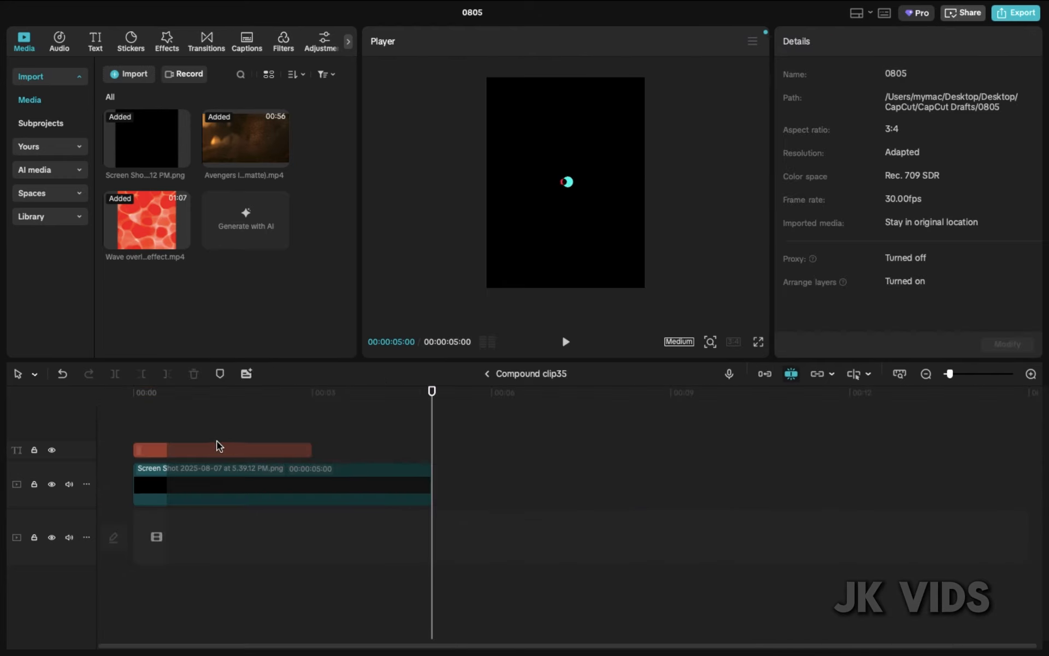
{"action": "left_click_drag", "start_coordinate": [147, 403], "coordinate": [3, 409]}
{"action": "key", "text": "space"}
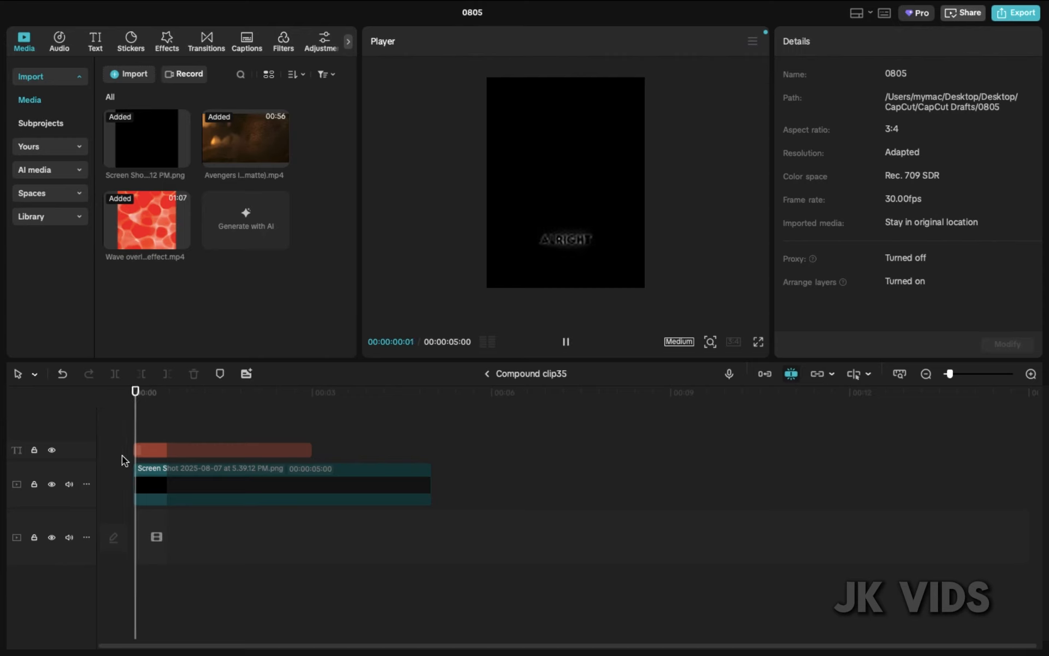
{"action": "left_click", "coordinate": [154, 447]}
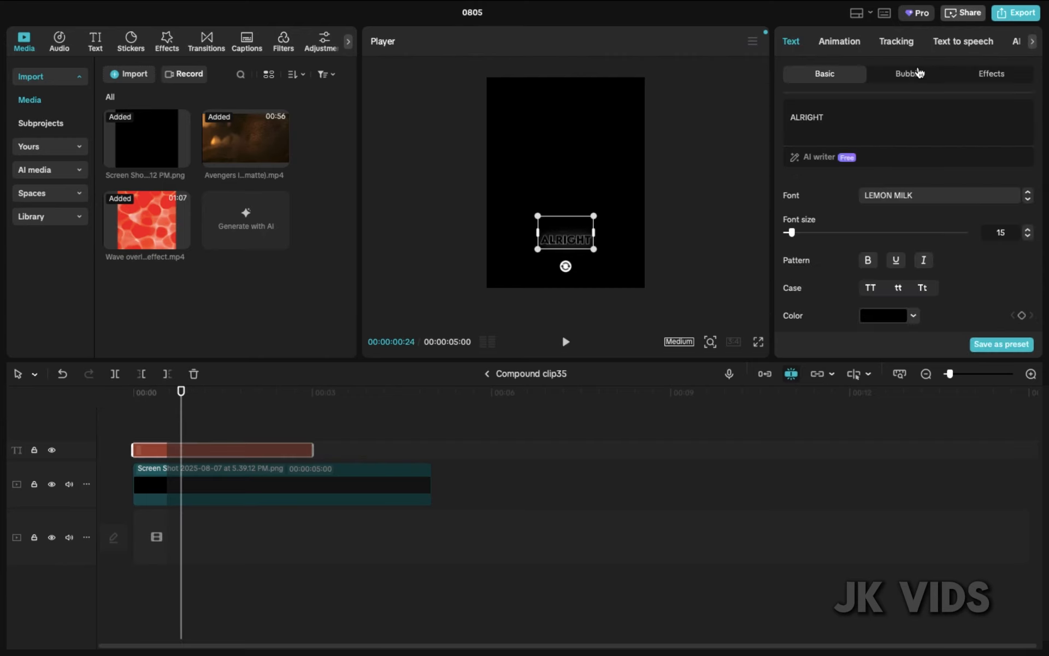
{"action": "left_click", "coordinate": [854, 41]}
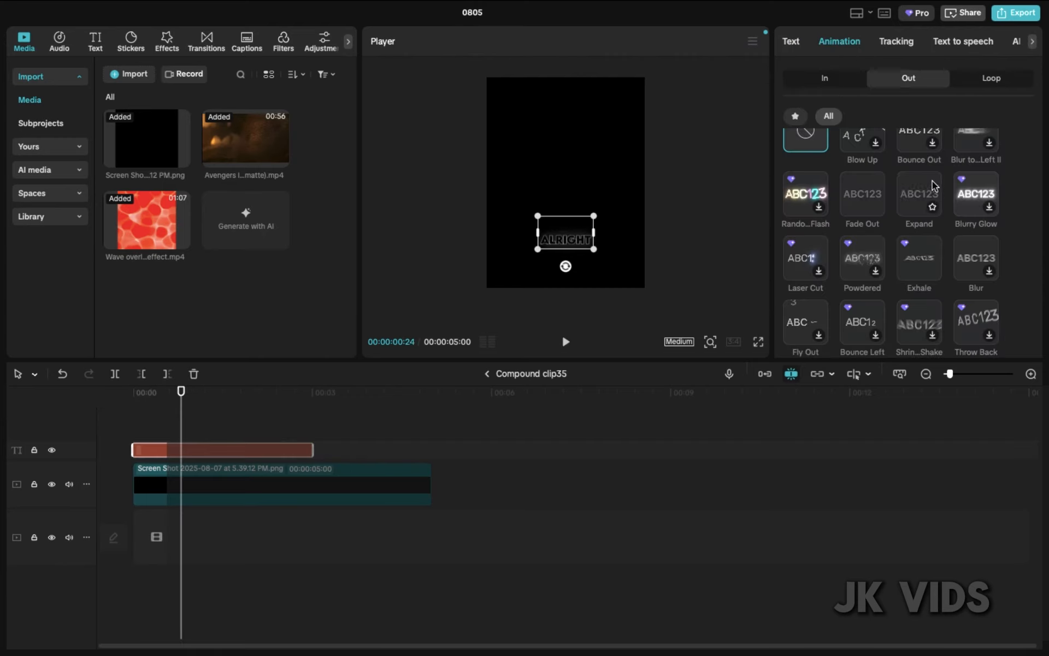
{"action": "left_click", "coordinate": [919, 194]}
{"action": "left_click_drag", "start_coordinate": [428, 370], "coordinate": [429, 370]}
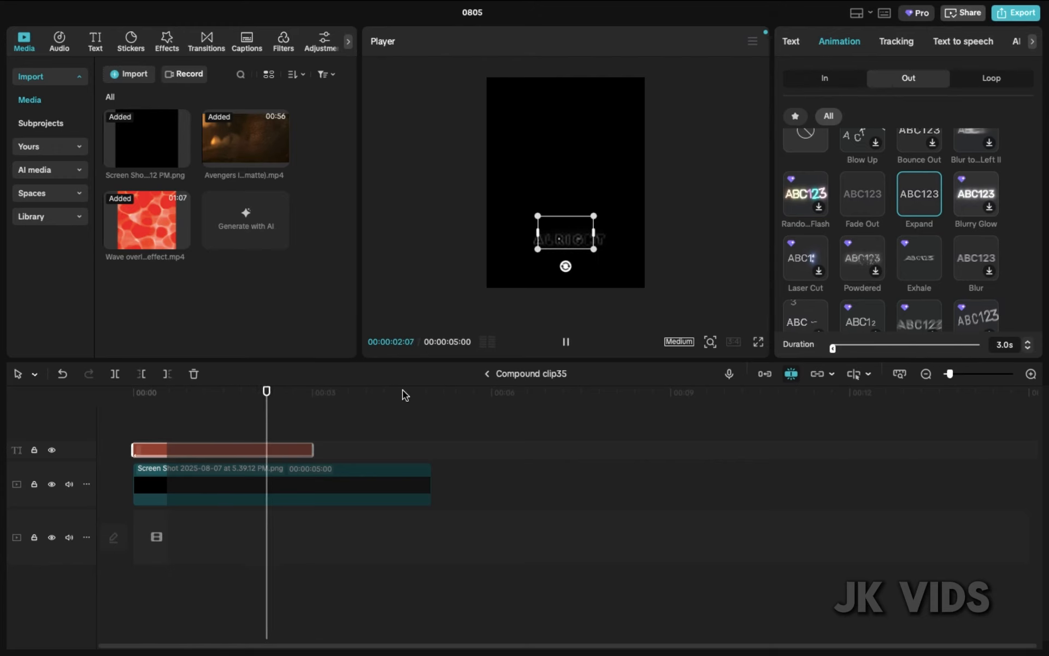
Shorten the "ALRIGHT" text to about 1.3 s and preview it inside the compound clip and in the main timeline.
{"action": "left_click_drag", "start_coordinate": [313, 451], "coordinate": [209, 455]}
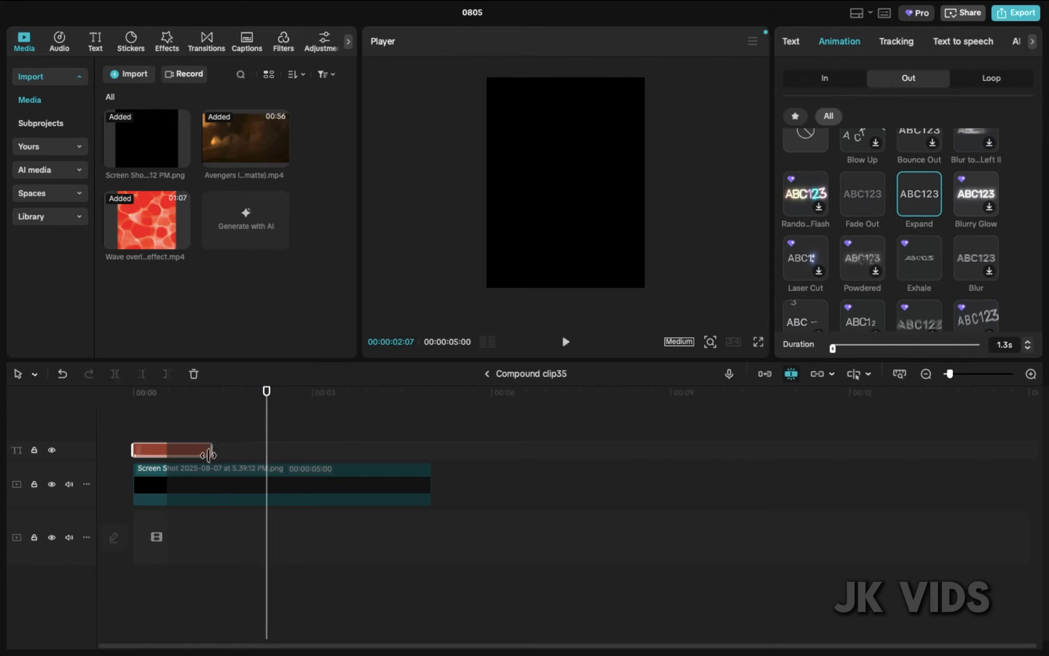
{"action": "left_click", "coordinate": [146, 398]}
{"action": "key", "text": "space"}
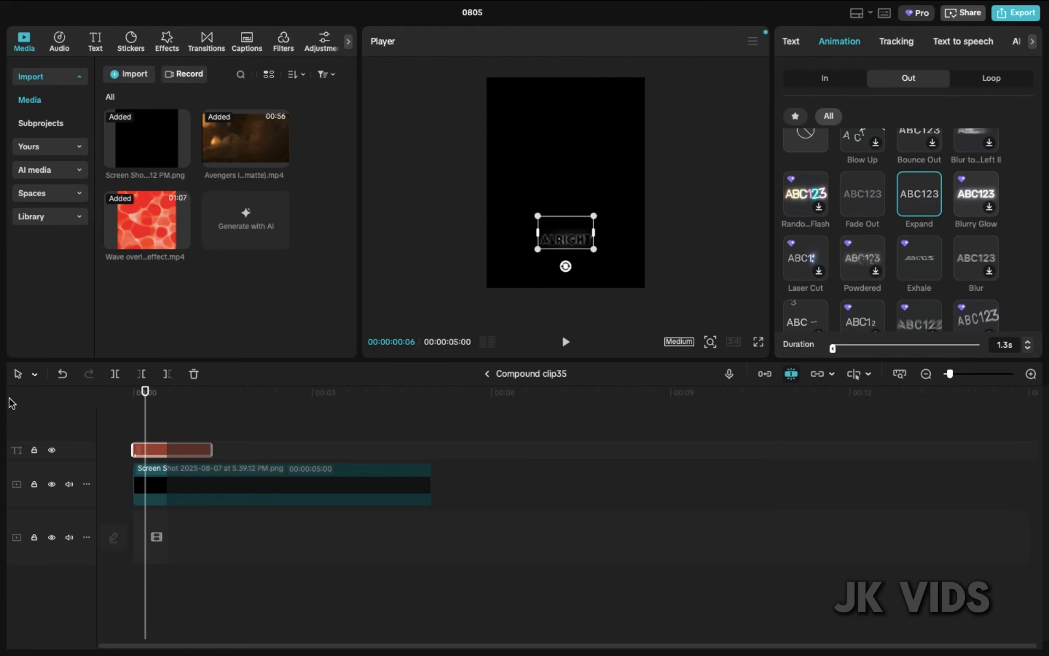
{"action": "key", "text": "space"}
{"action": "key", "text": "space"}
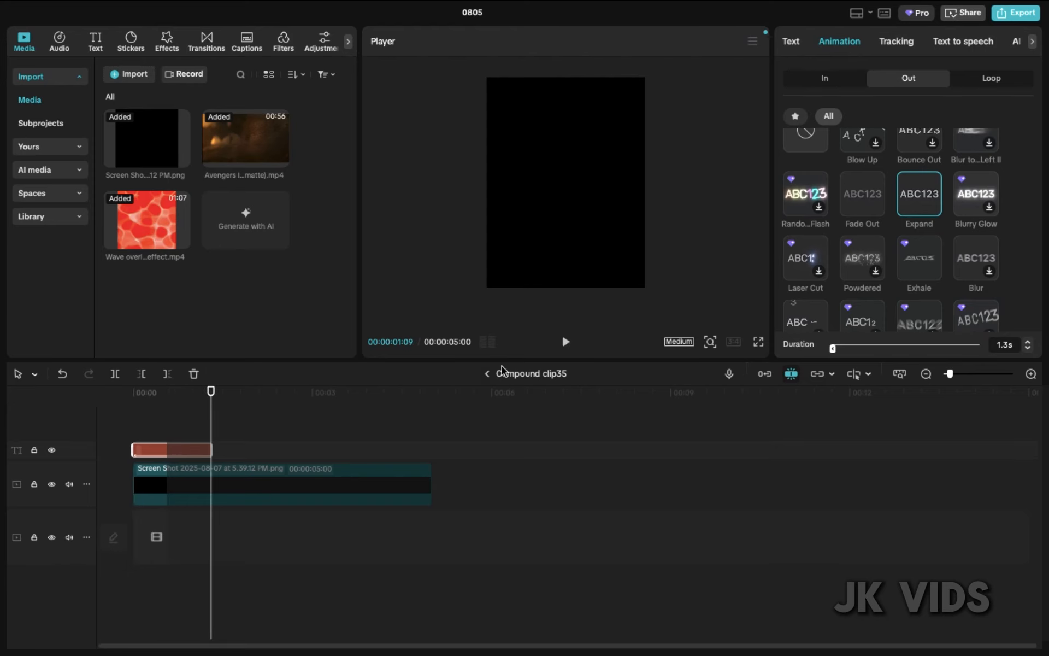
{"action": "left_click", "coordinate": [487, 374]}
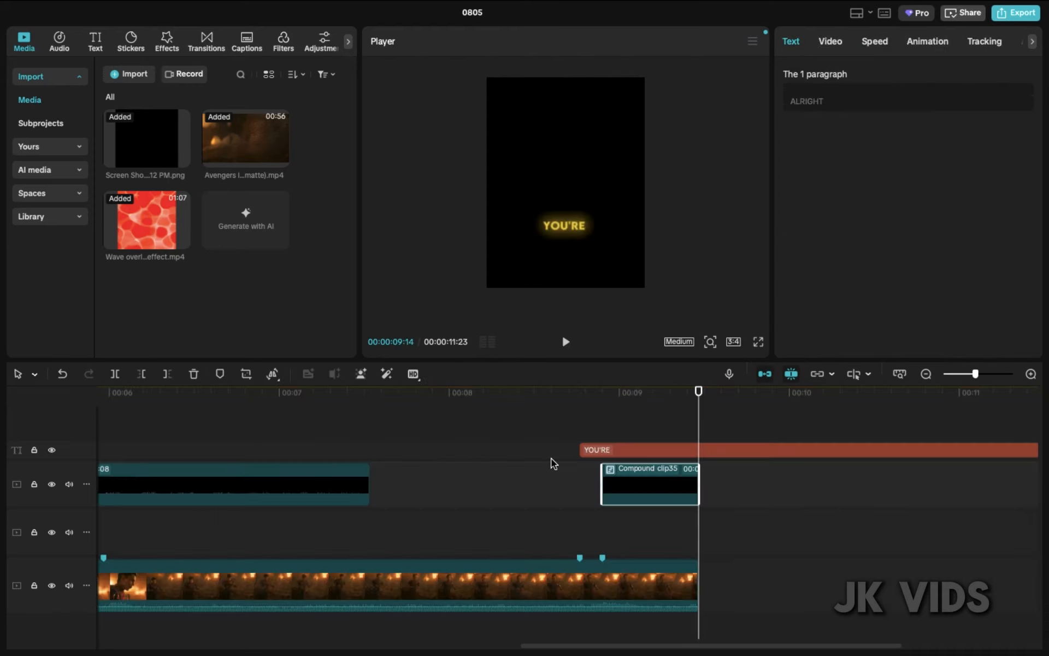
{"action": "left_click", "coordinate": [568, 392]}
{"action": "key", "text": "space"}
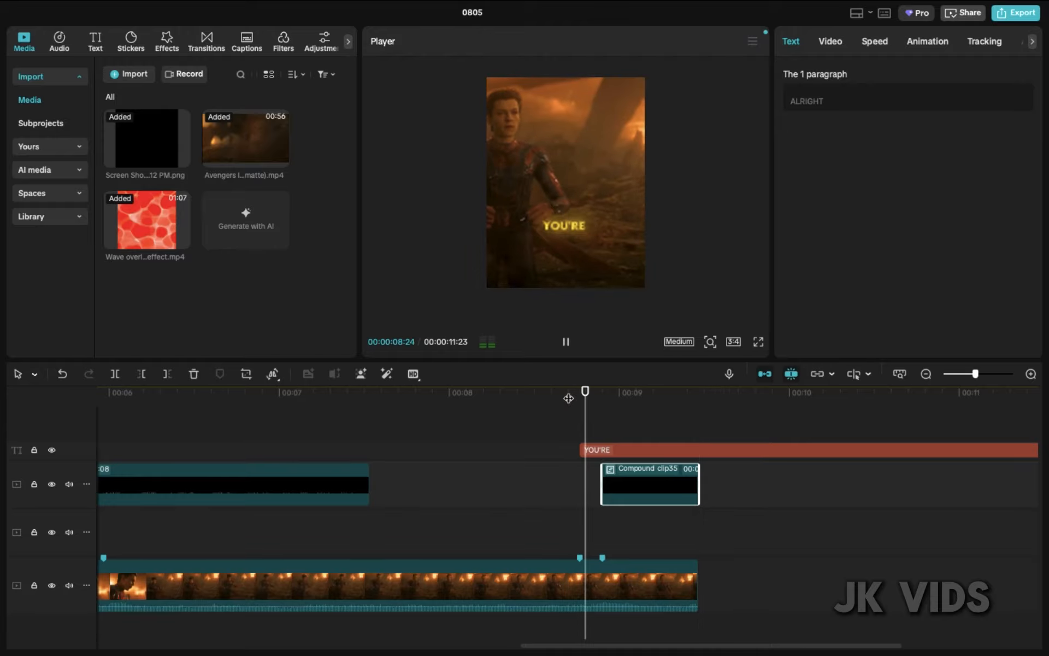
{"action": "key", "text": "space"}
Apply the Expand out animation to the "YOU'RE" text and the Fade In animation to its compound clip.
{"action": "left_click", "coordinate": [639, 452]}
{"action": "left_click", "coordinate": [927, 41]}
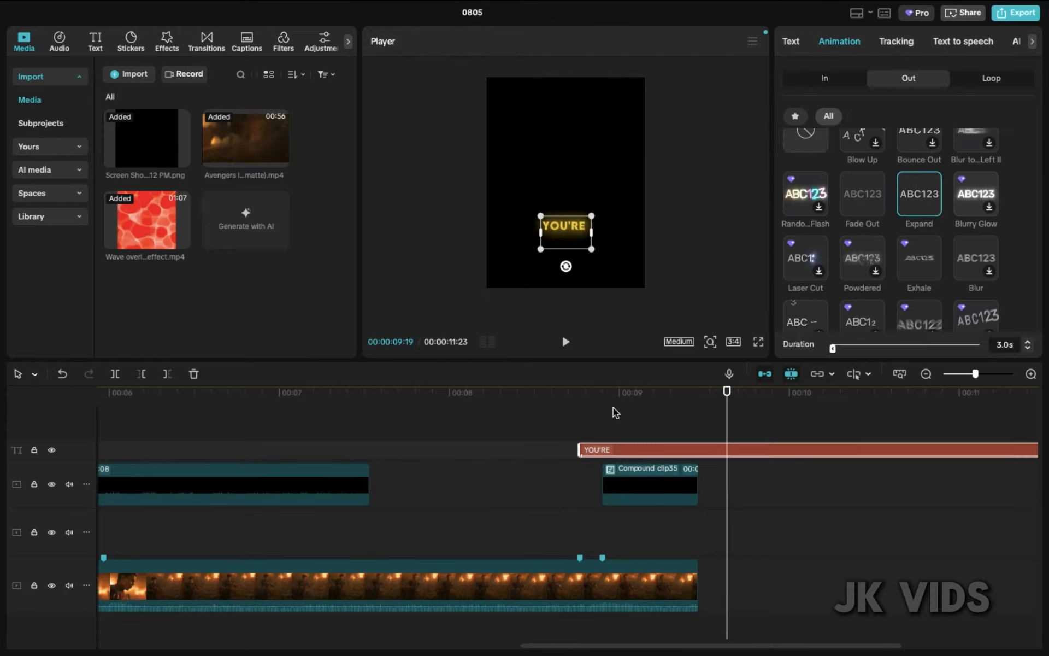
{"action": "left_click", "coordinate": [857, 182]}
Try to combine the "YOU'RE" and "ALRIGHT" compound clips into one compound clip, and undo the combination.
{"action": "left_click", "coordinate": [678, 449]}
{"action": "left_click", "coordinate": [693, 509], "text": "super"}
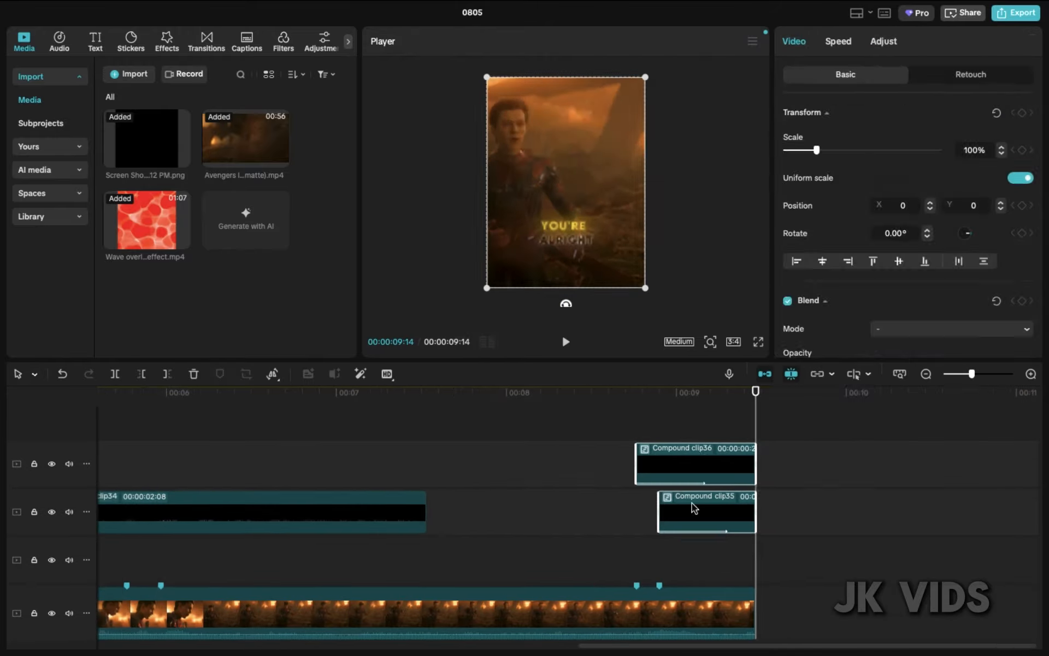
{"action": "key", "text": "super+z"}
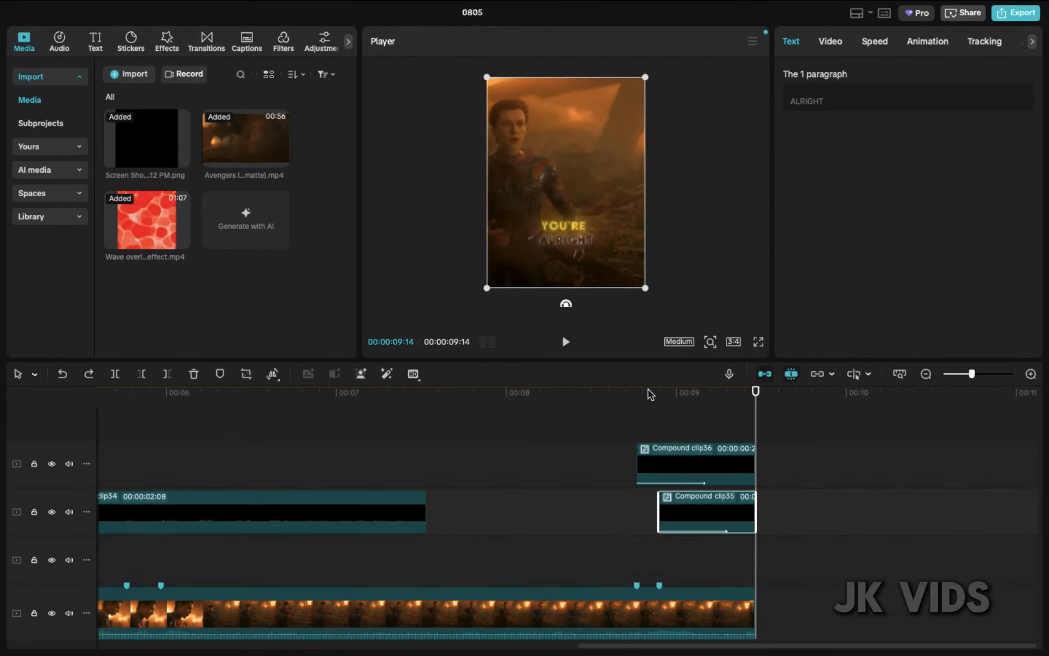
{"action": "left_click", "coordinate": [727, 392]}
{"action": "left_click", "coordinate": [710, 467], "text": "super"}
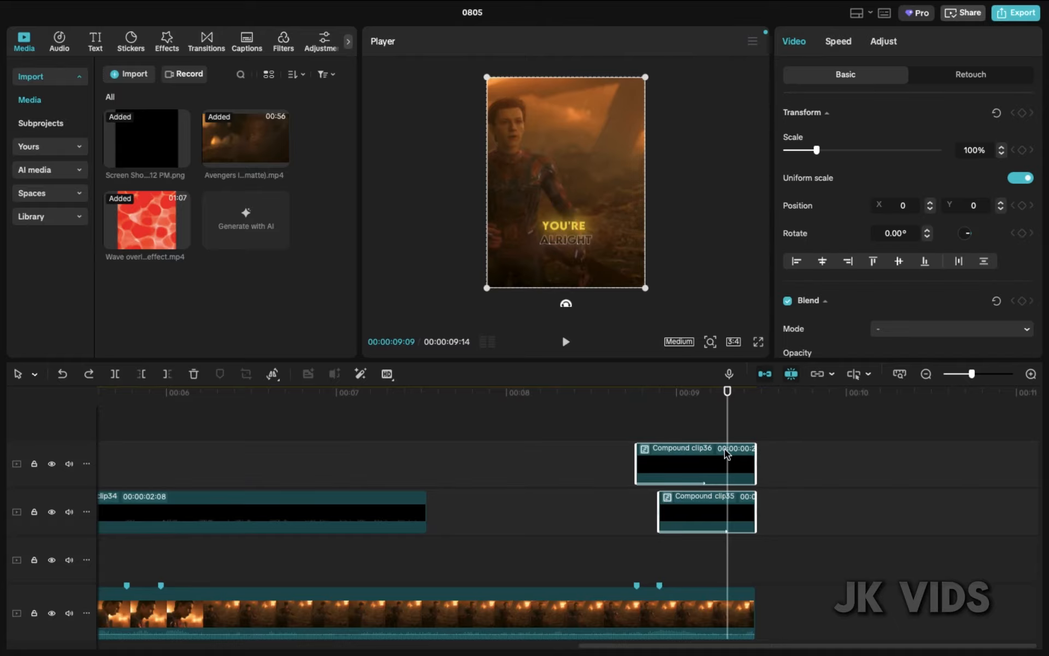
{"action": "right_click", "coordinate": [725, 449]}
{"action": "left_click", "coordinate": [775, 329]}
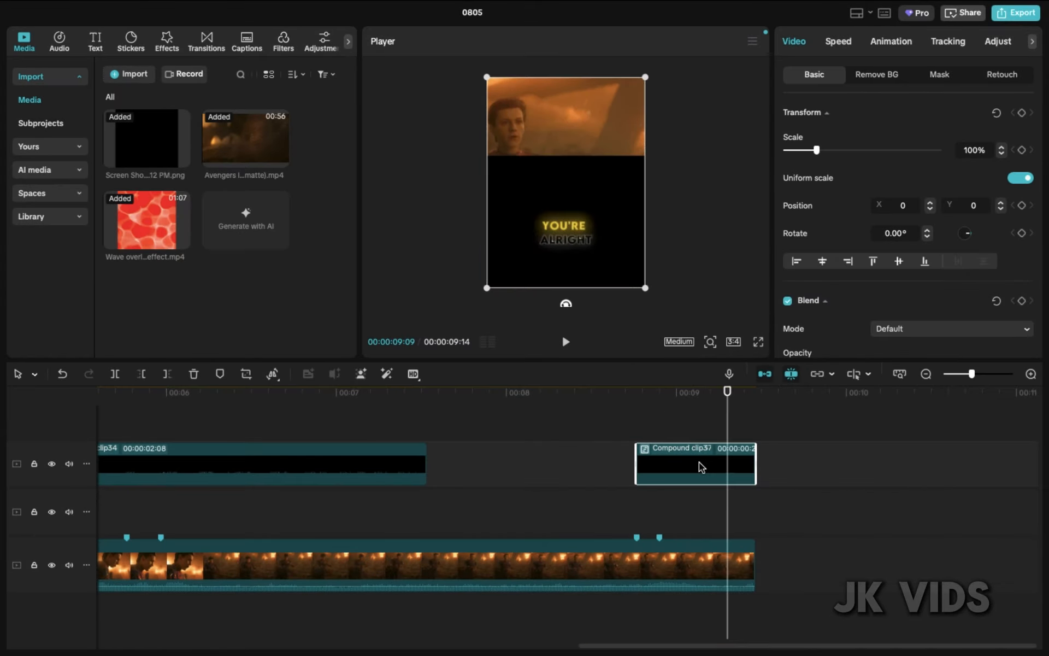
{"action": "right_click", "coordinate": [700, 461]}
{"action": "left_click", "coordinate": [762, 330]}
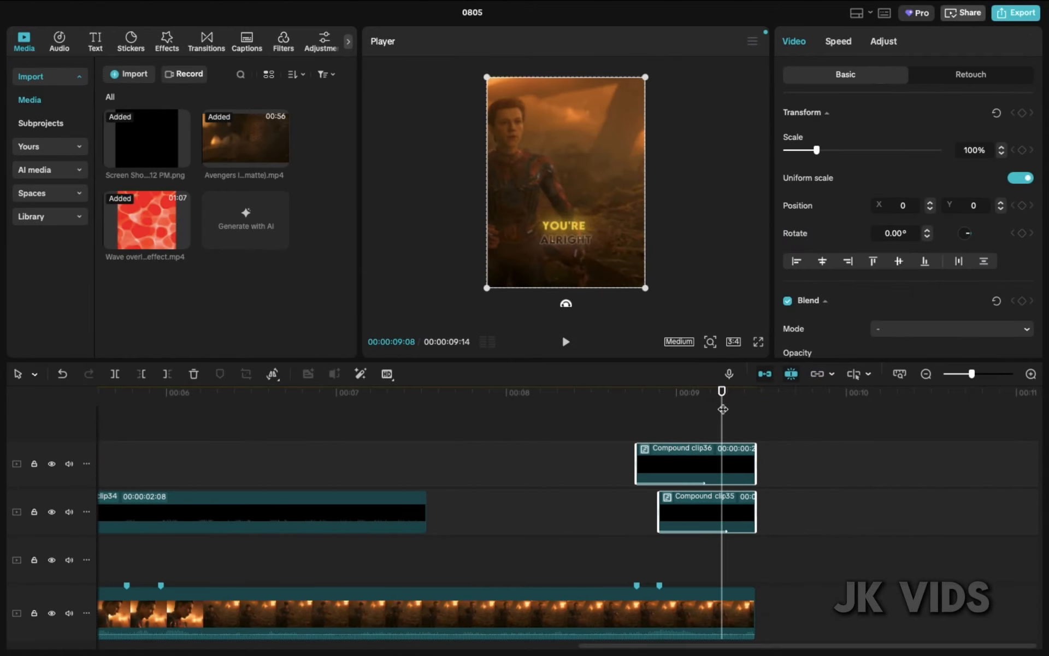
Add a Split mask to the "YOU'RE" compound clip, rotate it 90° and move it to X -720 at the frame's left edge.
{"action": "left_click", "coordinate": [727, 456]}
{"action": "left_click", "coordinate": [936, 44]}
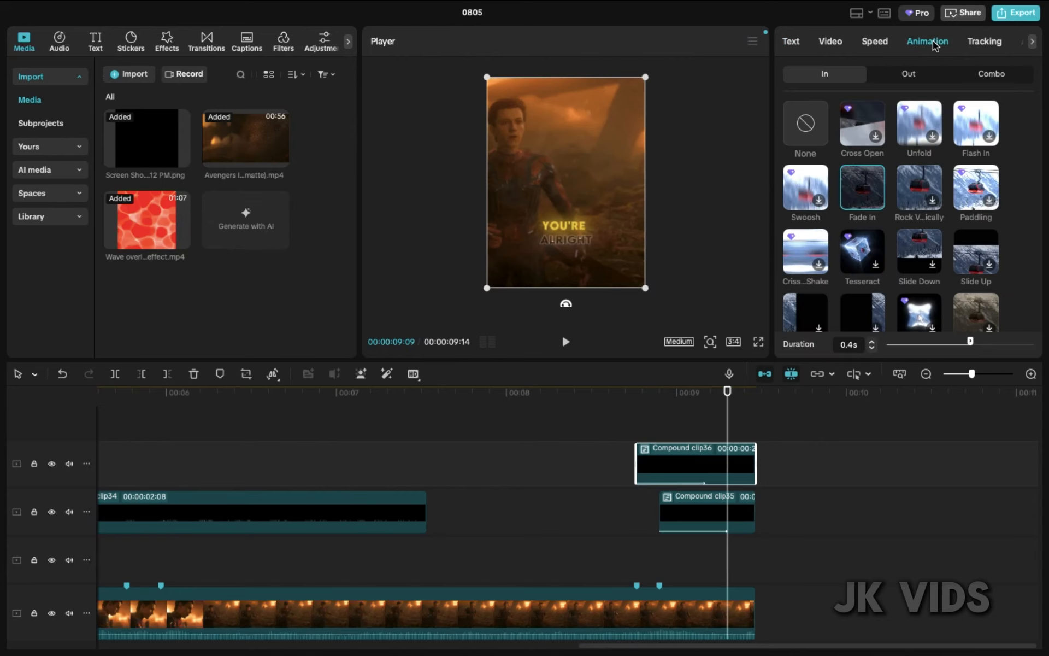
{"action": "left_click", "coordinate": [798, 43]}
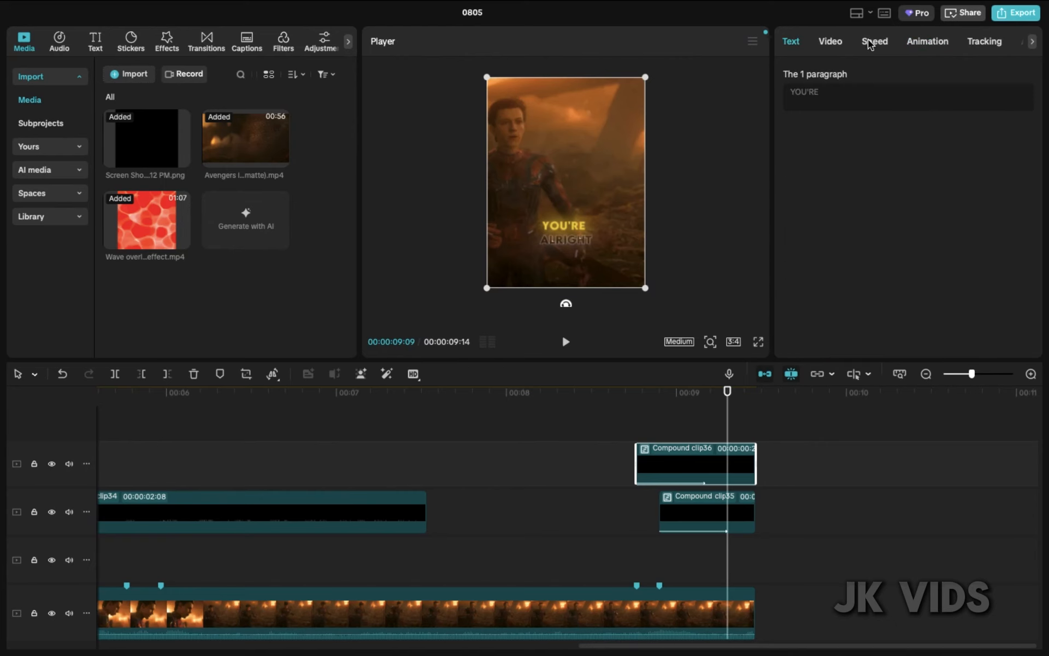
{"action": "left_click", "coordinate": [938, 45]}
{"action": "left_click", "coordinate": [909, 74]}
{"action": "left_click", "coordinate": [832, 44]}
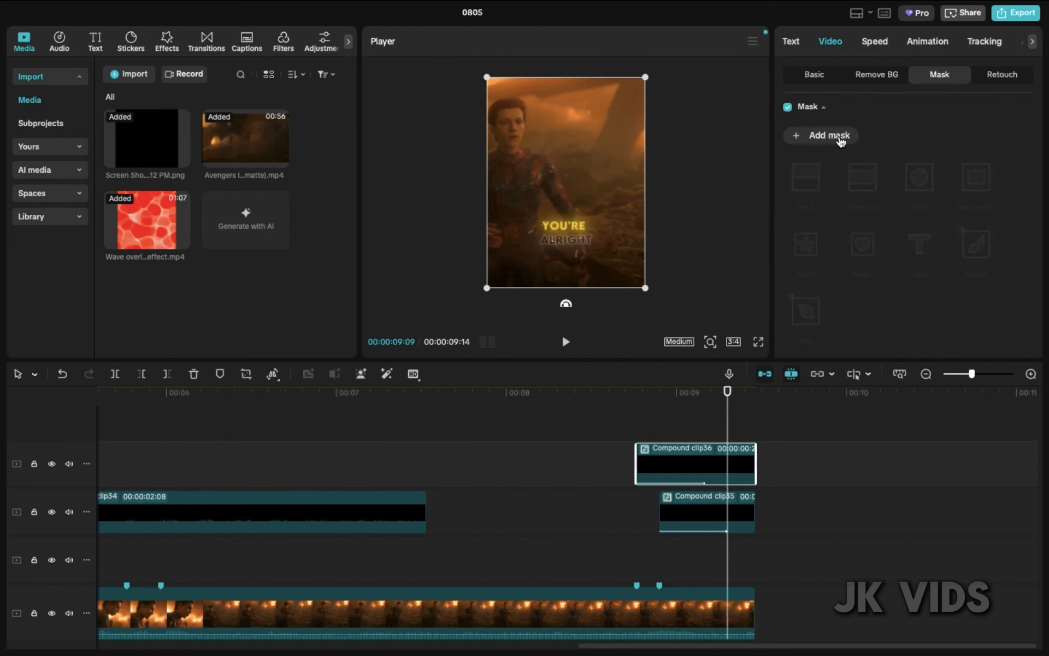
{"action": "left_click", "coordinate": [839, 137]}
{"action": "left_click", "coordinate": [811, 173]}
{"action": "left_click_drag", "start_coordinate": [562, 199], "coordinate": [495, 179]}
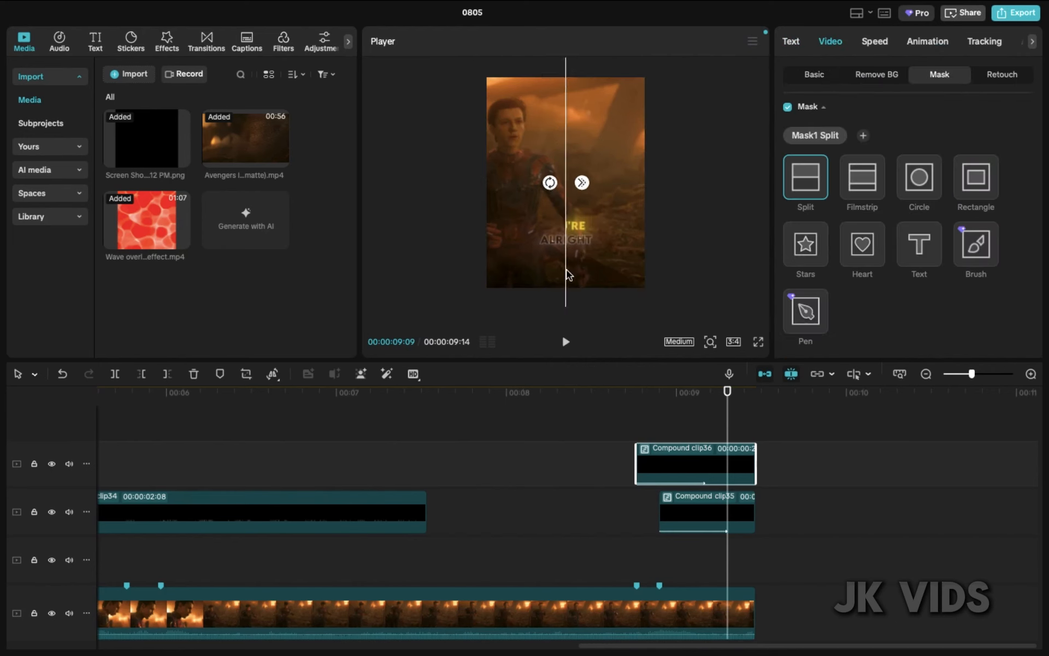
{"action": "left_click_drag", "start_coordinate": [569, 275], "coordinate": [419, 271]}
Set the feather of the "YOU'RE" mask to 75.
{"action": "scroll", "coordinate": [968, 314], "scroll_direction": "down", "scroll_amount": 3}
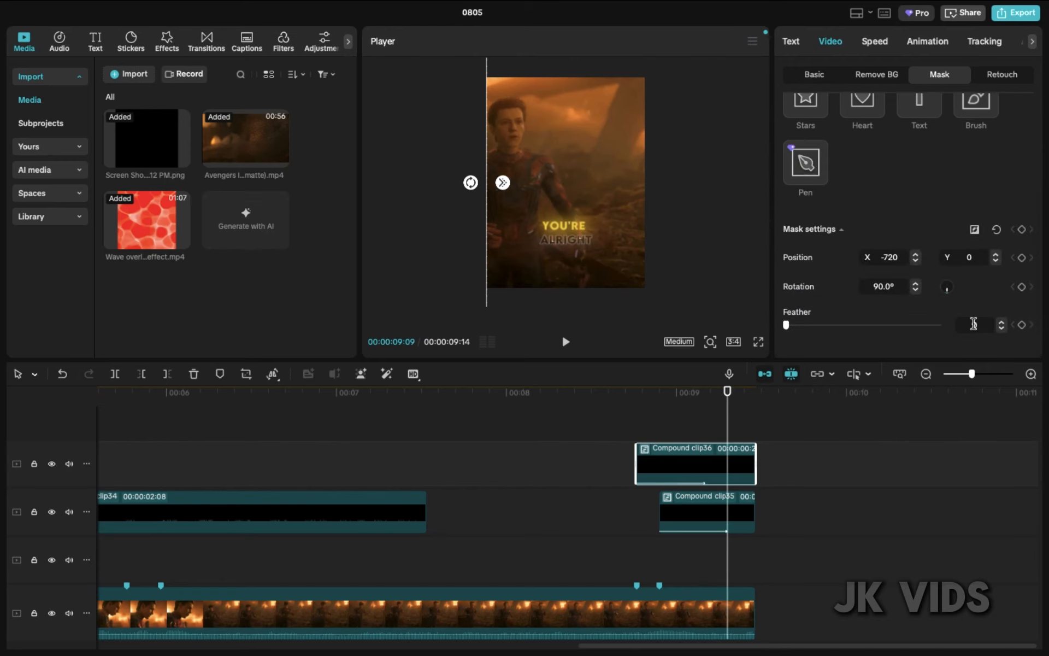
{"action": "left_click_drag", "start_coordinate": [987, 322], "coordinate": [731, 320]}
{"action": "type", "text": "75"}
{"action": "key", "text": "Return"}
Keyframe the "YOU'RE" mask's position at 00:00:09:09 and move the mask to the frame's right edge at 00:00:09:13.
{"action": "left_click", "coordinate": [1023, 257]}
{"action": "key", "text": "space"}
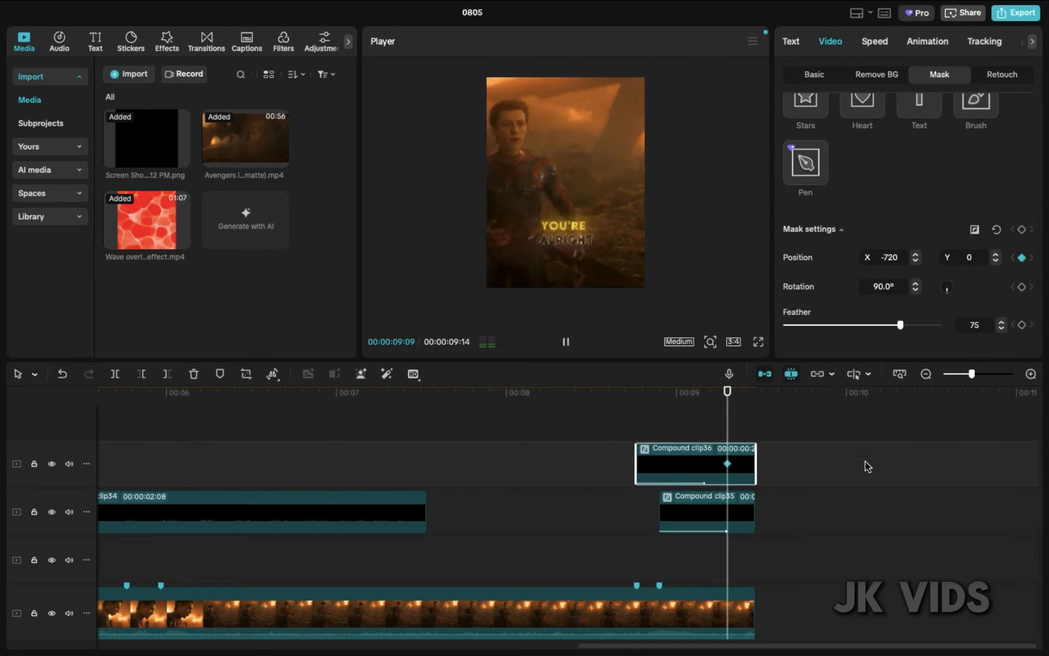
{"action": "left_click_drag", "start_coordinate": [488, 232], "coordinate": [813, 232]}
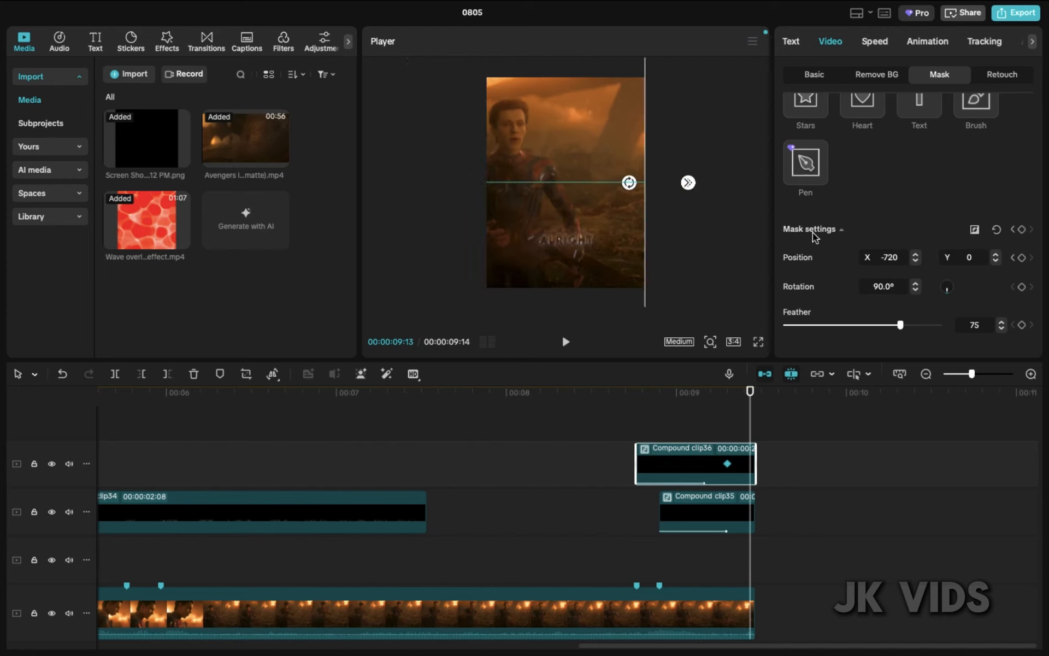
Add a Split mask to the "ALRIGHT" compound clip, rotate it 90° and move it to X -720 at the frame's left edge.
{"action": "left_click", "coordinate": [715, 505]}
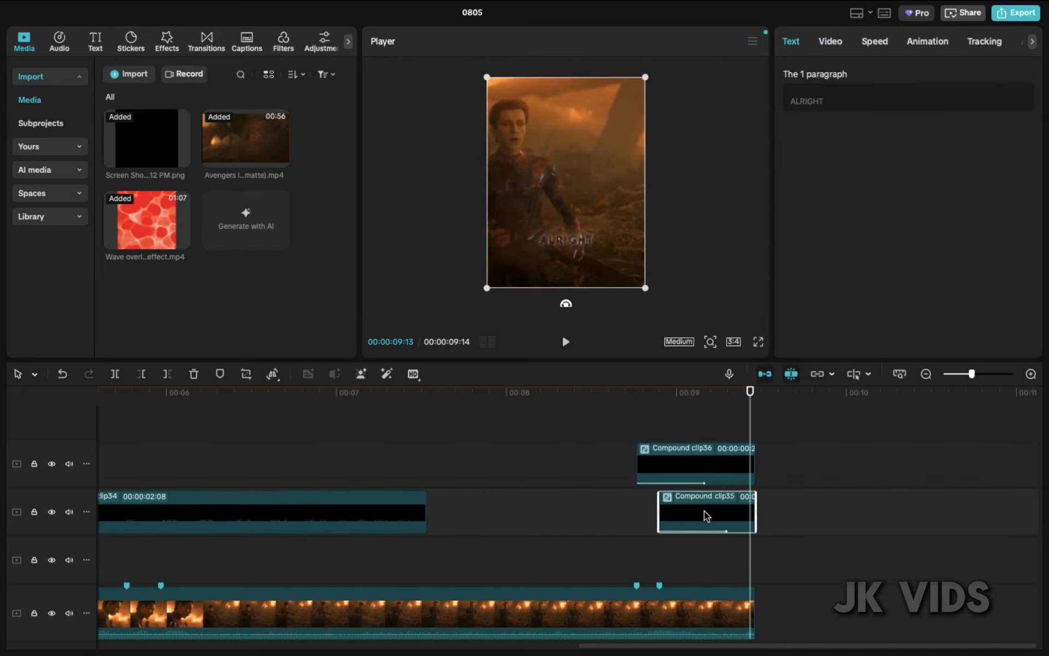
{"action": "left_click", "coordinate": [831, 41]}
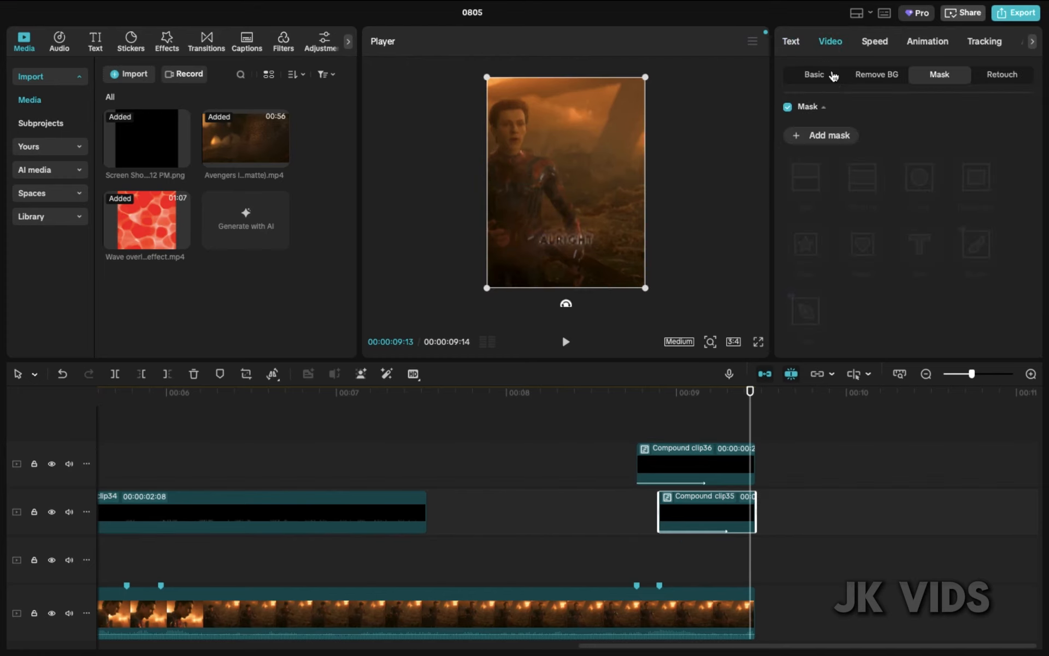
{"action": "left_click", "coordinate": [812, 134]}
{"action": "left_click", "coordinate": [809, 191]}
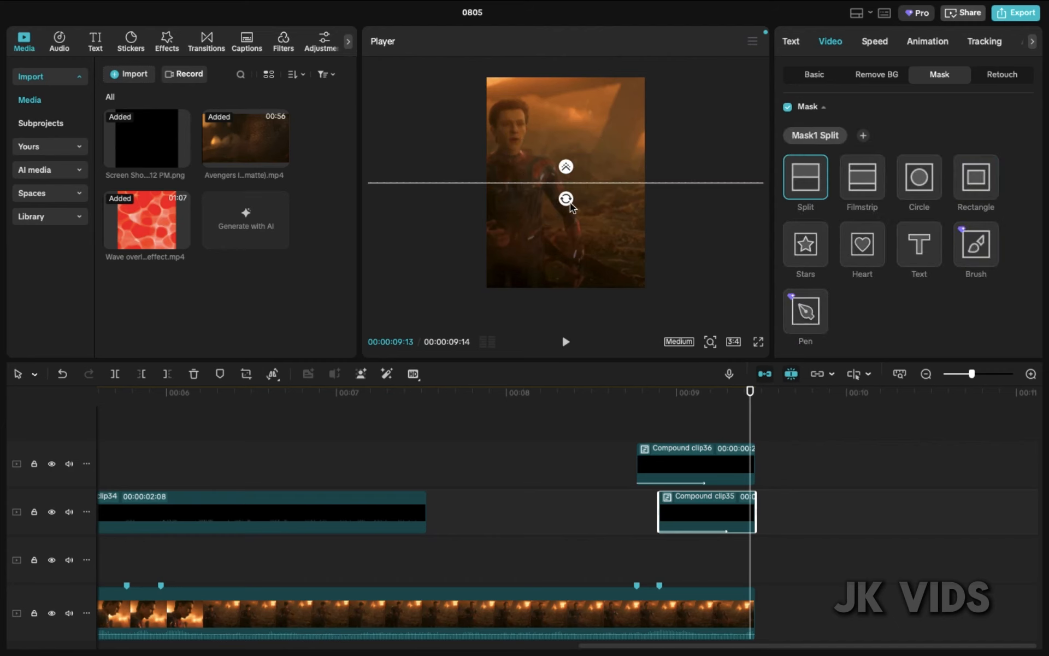
{"action": "left_click_drag", "start_coordinate": [568, 201], "coordinate": [467, 204]}
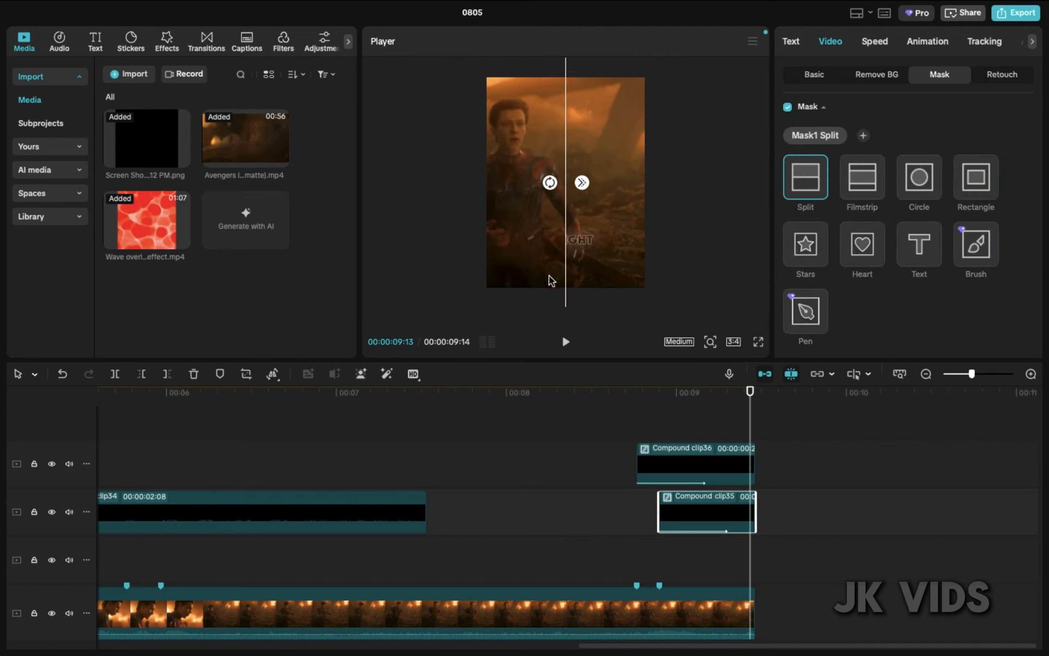
{"action": "left_click_drag", "start_coordinate": [553, 278], "coordinate": [325, 279]}
Set the "ALRIGHT" mask's feather to 75 and add a position keyframe, shifted slightly earlier on the clip.
{"action": "scroll", "coordinate": [880, 271], "scroll_direction": "down", "scroll_amount": 3}
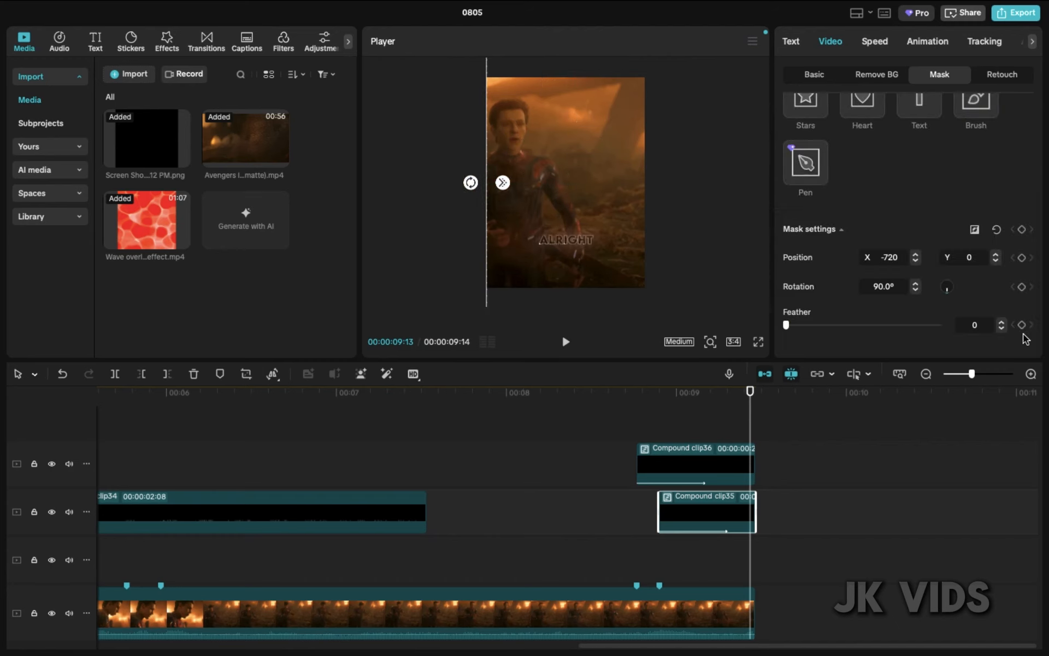
{"action": "type", "text": "75"}
{"action": "key", "text": "Return"}
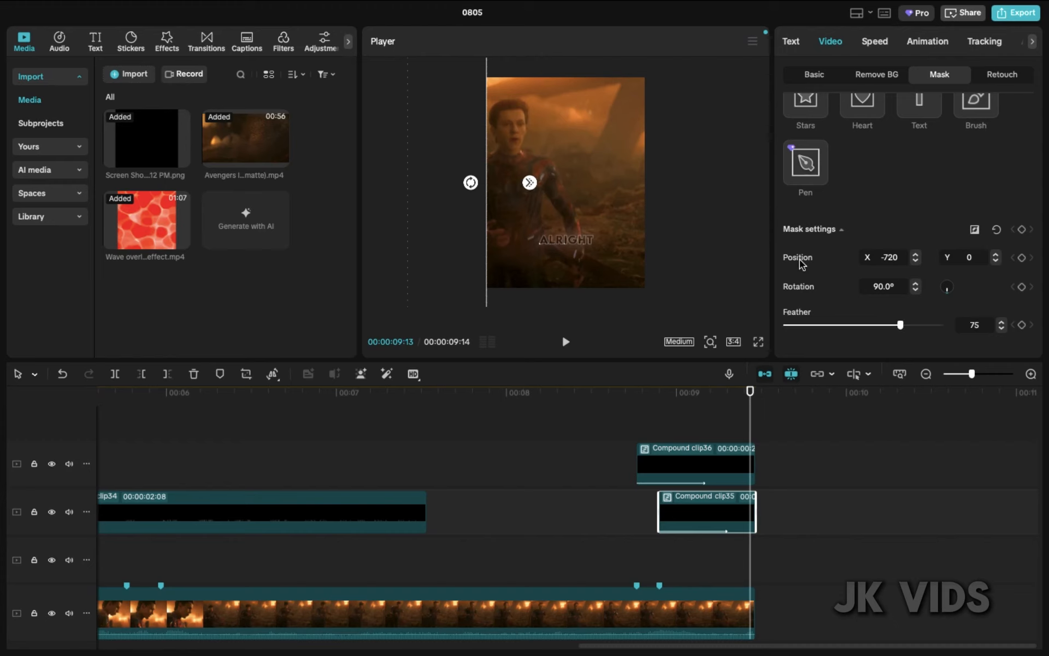
{"action": "left_click", "coordinate": [1022, 258]}
{"action": "left_click_drag", "start_coordinate": [750, 512], "coordinate": [736, 515]}
Set the "ALRIGHT" mask's X position to 1500 at 00:00:09:14 and play the caption from shortly before it appears.
{"action": "key", "text": "Right"}
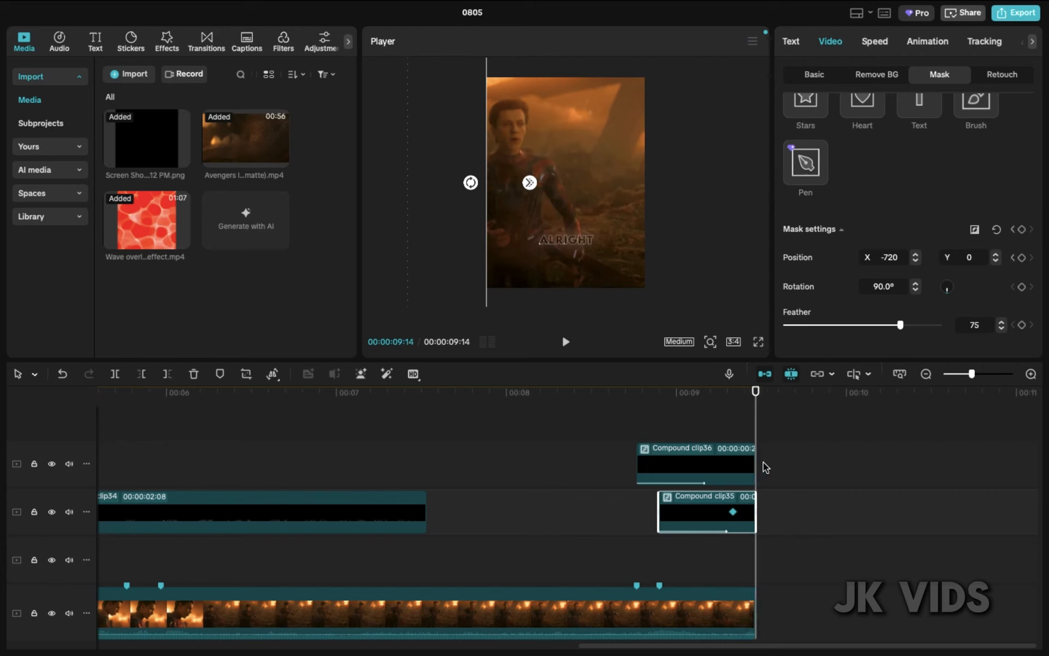
{"action": "left_click_drag", "start_coordinate": [494, 305], "coordinate": [753, 255]}
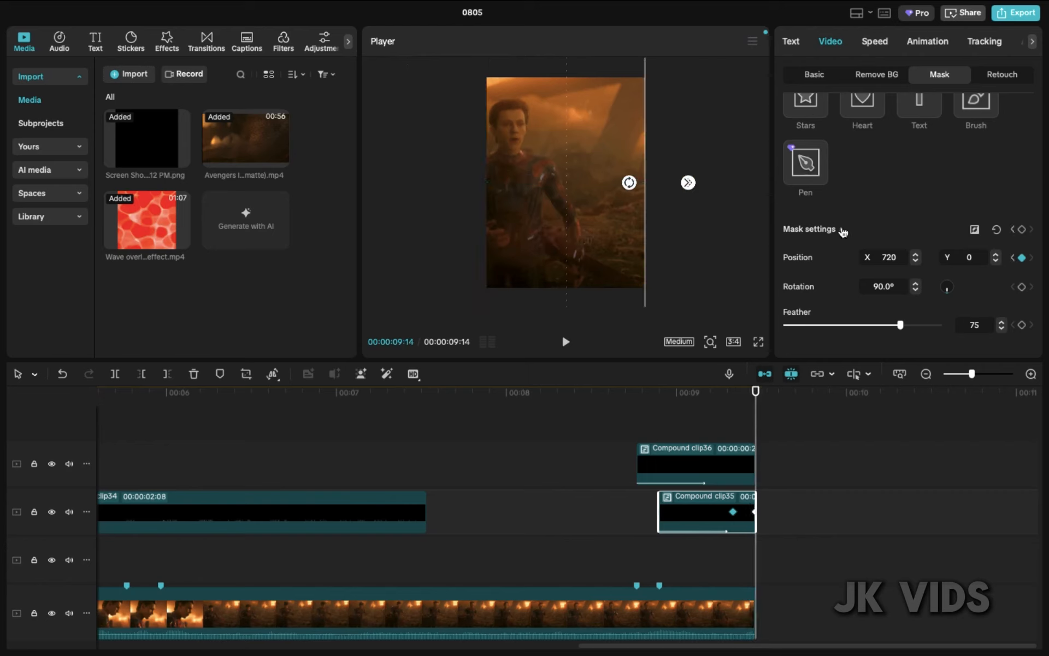
{"action": "left_click", "coordinate": [895, 257]}
{"action": "type", "text": "1500"}
{"action": "key", "text": "Return"}
{"action": "left_click", "coordinate": [550, 403]}
{"action": "key", "text": "space"}
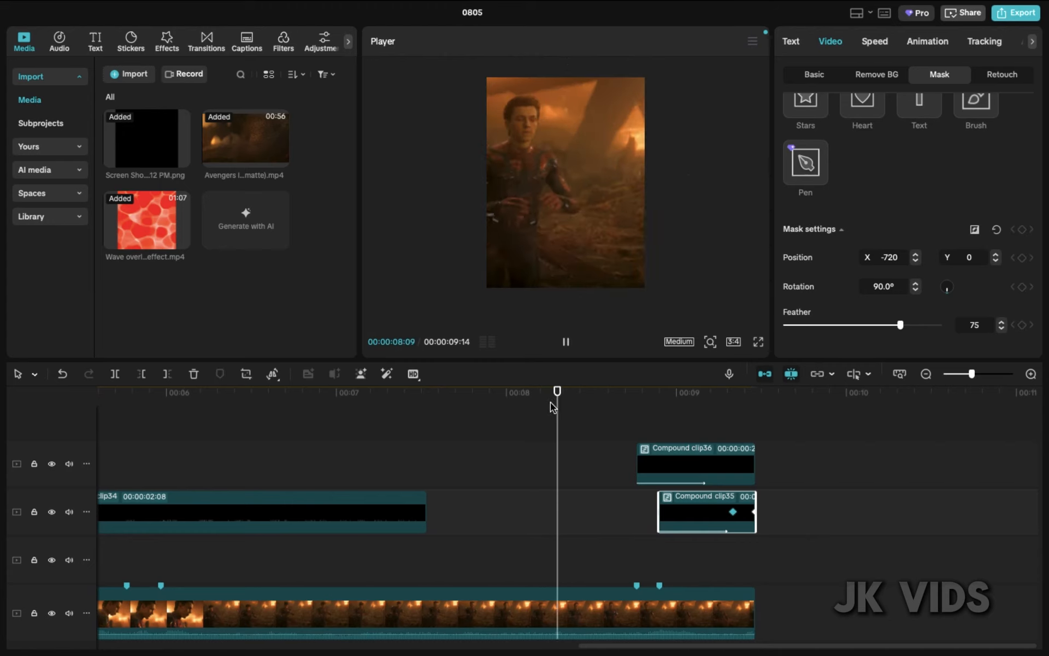
Play back the "YOU'RE ALRIGHT" caption from before it appears and scrub to the end of its wipe.
{"action": "key", "text": "space"}
{"action": "left_click", "coordinate": [585, 392]}
{"action": "key", "text": "space"}
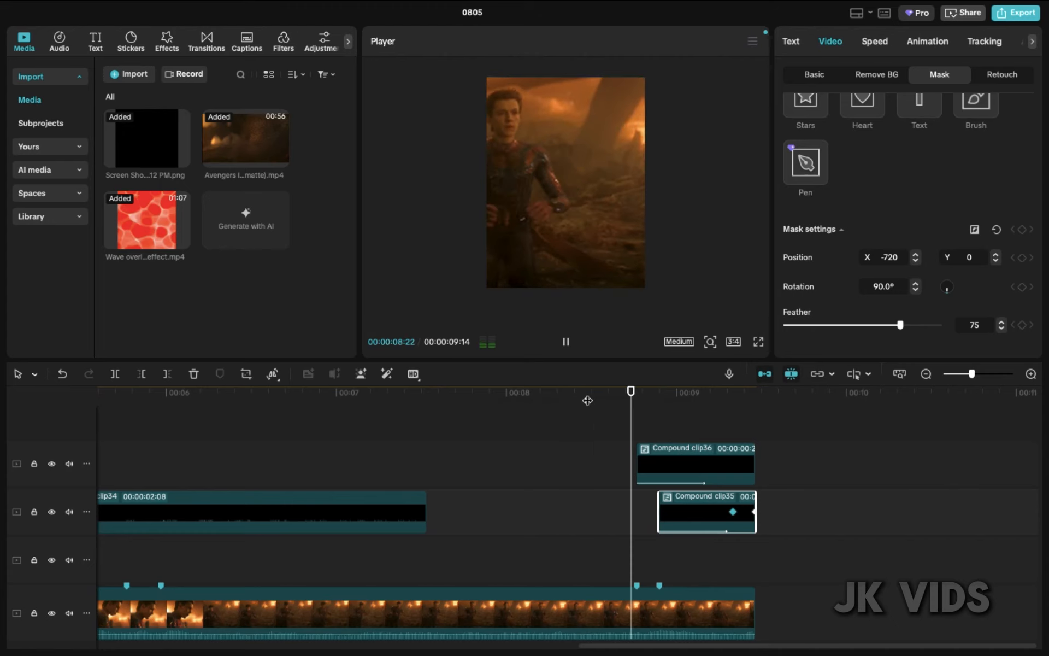
{"action": "left_click_drag", "start_coordinate": [716, 414], "coordinate": [754, 415]}
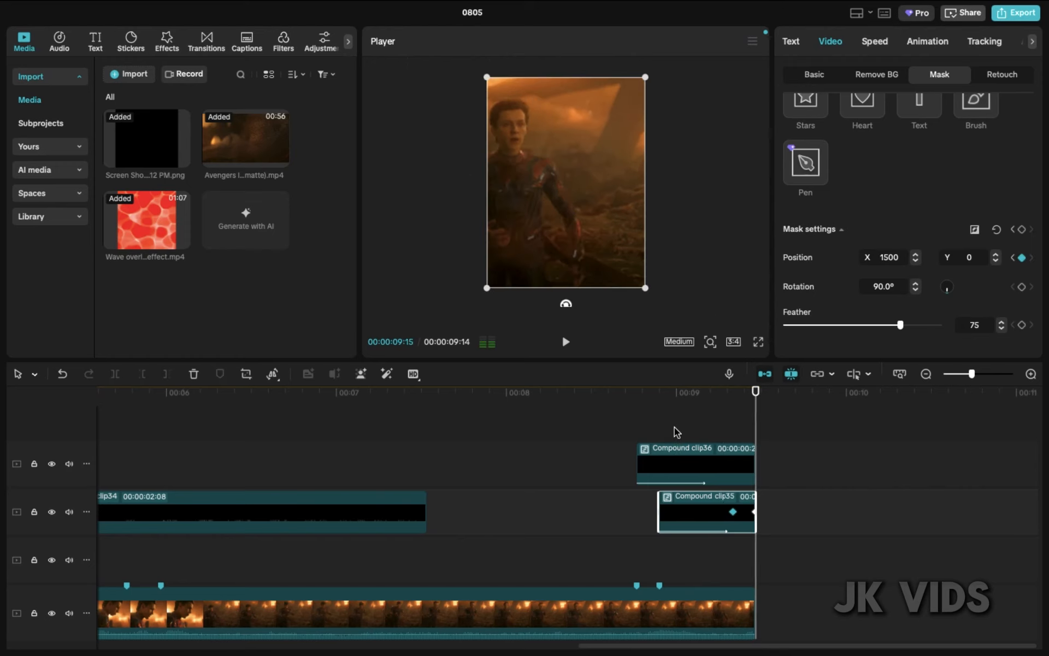
Move the first mask keyframes of the "ALRIGHT" and "YOU'RE" clips earlier, to about 00:00:09:04, and play the caption from 00:00:08:27.
{"action": "scroll", "coordinate": [736, 509], "scroll_direction": "up", "scroll_amount": 3}
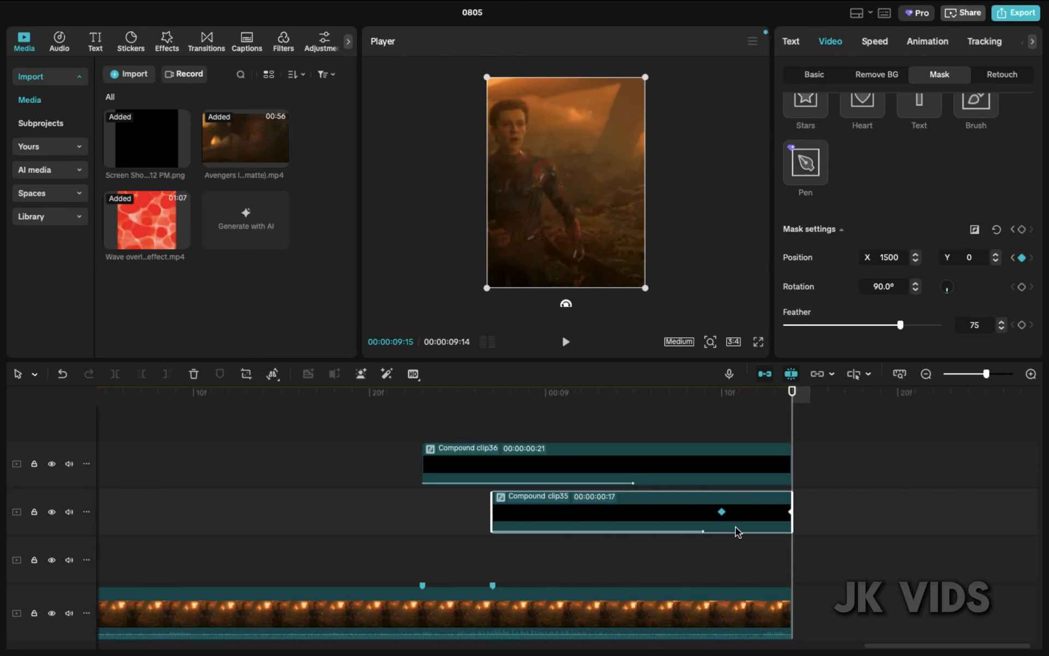
{"action": "left_click_drag", "start_coordinate": [720, 511], "coordinate": [615, 512]}
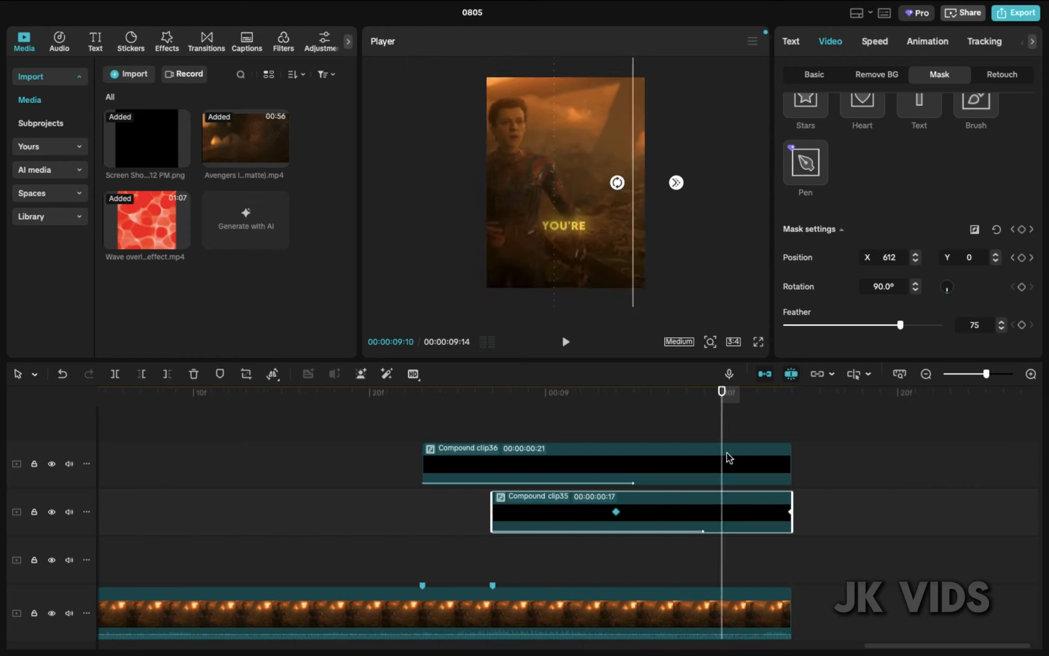
{"action": "left_click_drag", "start_coordinate": [720, 464], "coordinate": [623, 476]}
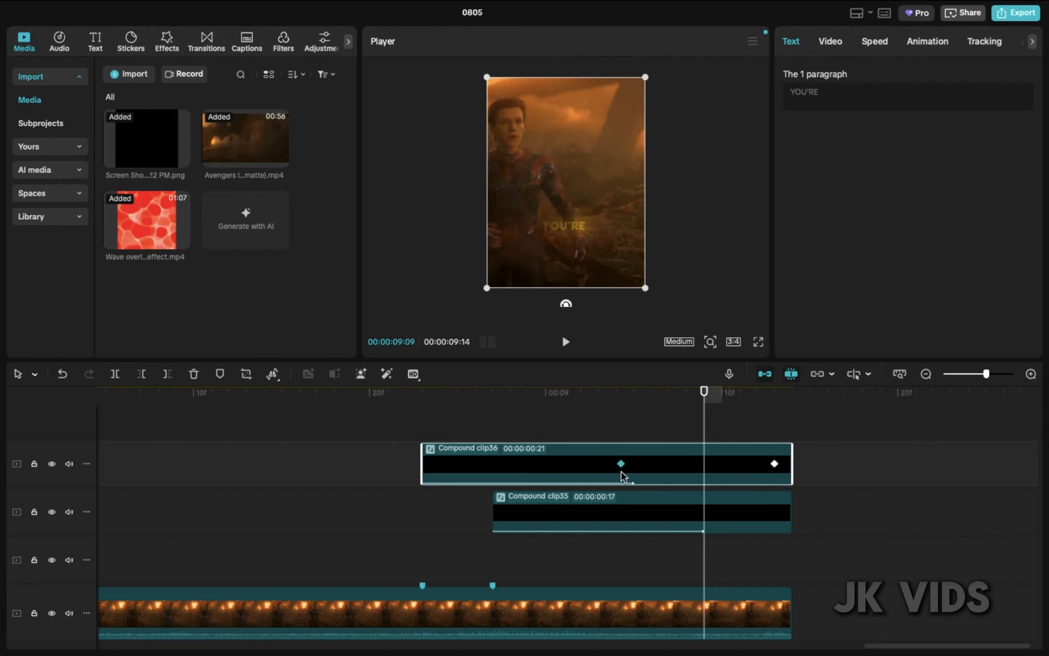
{"action": "left_click", "coordinate": [635, 506]}
{"action": "left_click", "coordinate": [500, 388]}
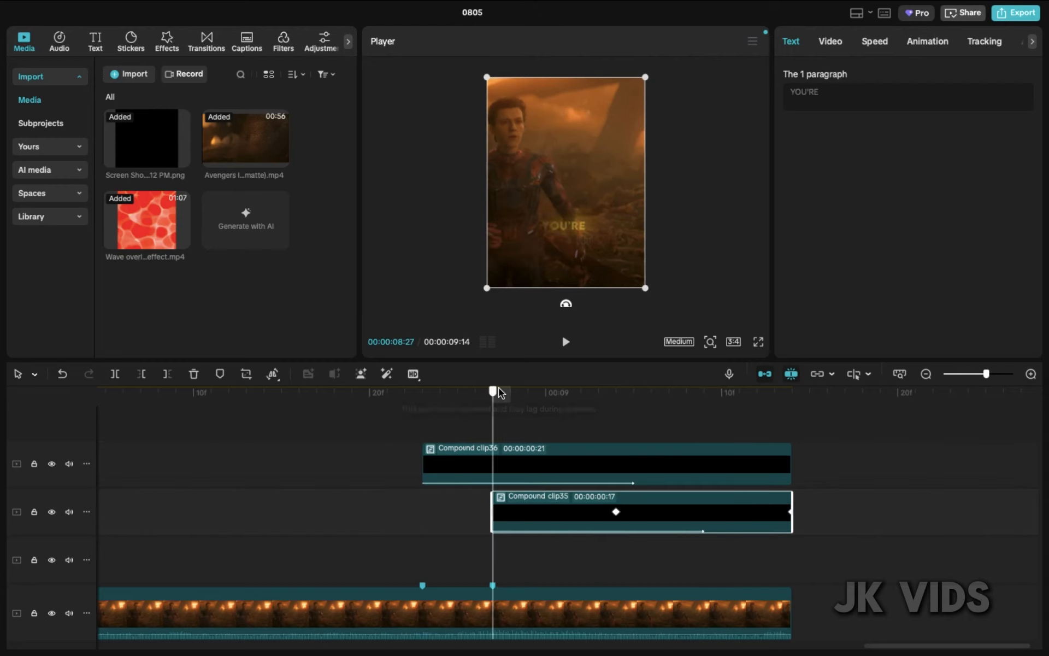
{"action": "key", "text": "space"}
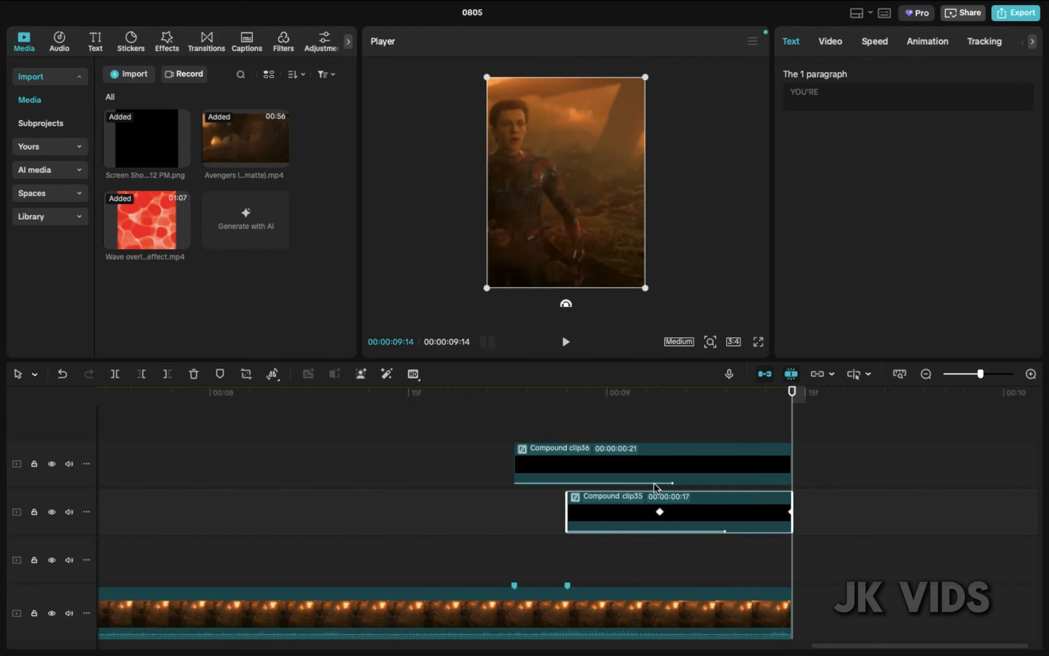
Deselect the clips, show the whole edit in the timeline and return the playhead to 00:00:00:00.
{"action": "scroll", "coordinate": [654, 483], "scroll_direction": "down", "scroll_amount": 5}
{"action": "left_click", "coordinate": [836, 564]}
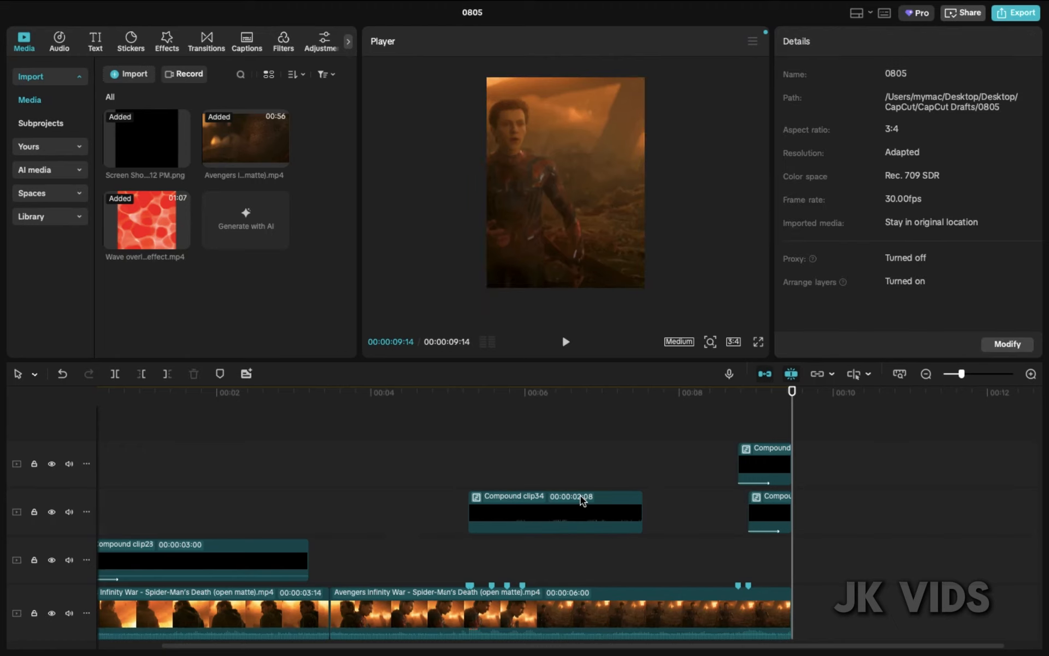
{"action": "scroll", "coordinate": [565, 490], "scroll_direction": "down", "scroll_amount": 5}
{"action": "left_click_drag", "start_coordinate": [175, 398], "coordinate": [22, 399]}
{"action": "scroll", "coordinate": [539, 523], "scroll_direction": "down", "scroll_amount": 1}
{"action": "scroll", "coordinate": [539, 526], "scroll_direction": "down", "scroll_amount": 1}
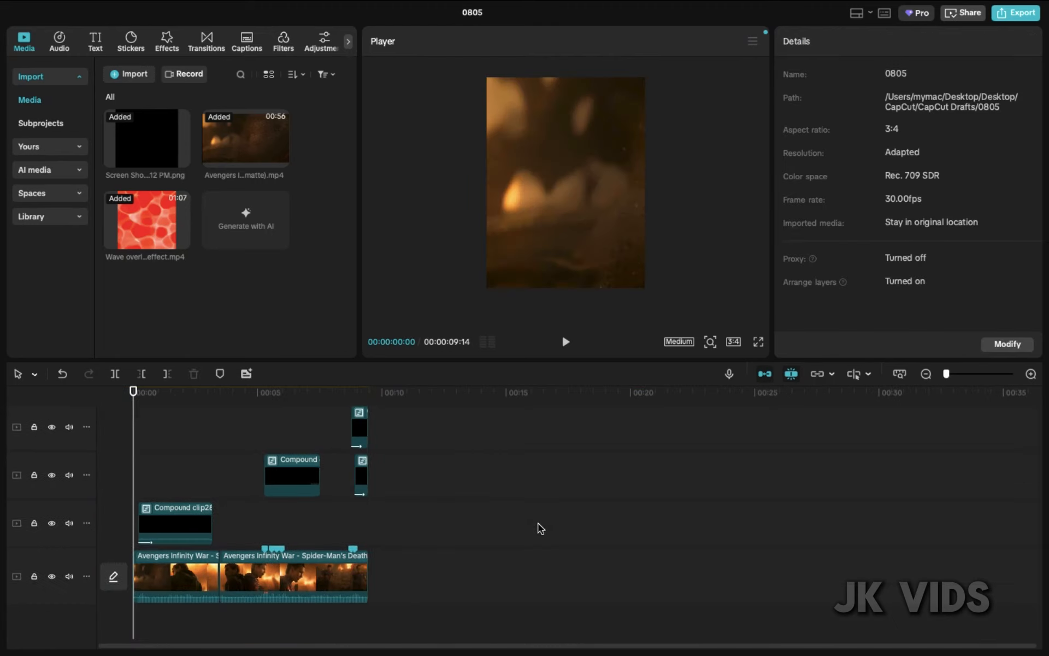